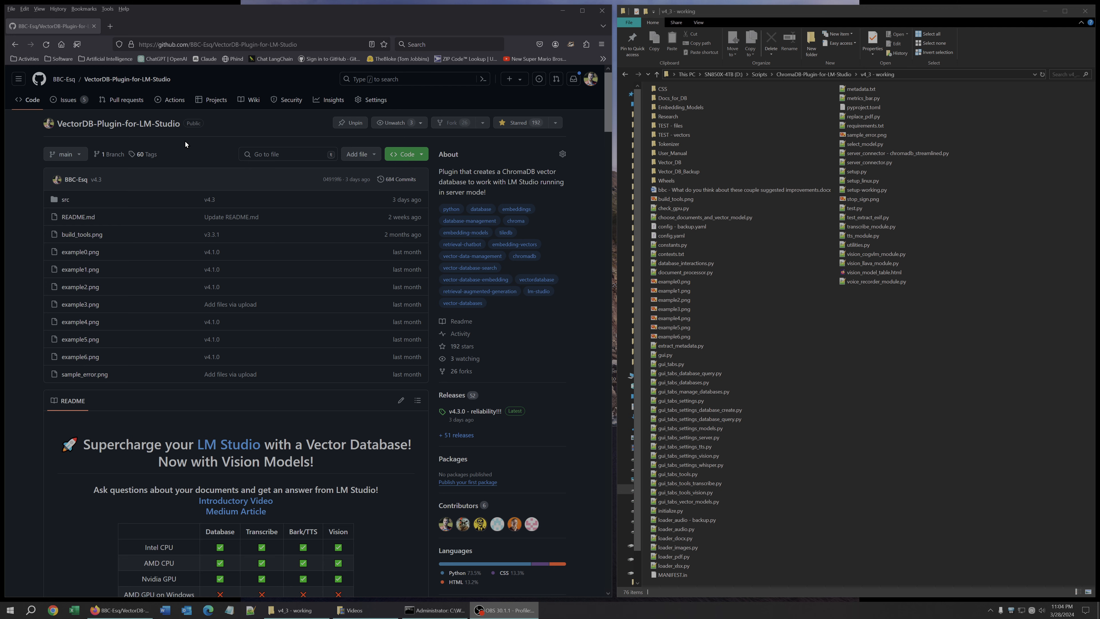
Open the latest v4.3.0 release and open its source code zip with Windows Explorer.
scroll(302, 188, down, 5)
scroll(373, 198, down, 5)
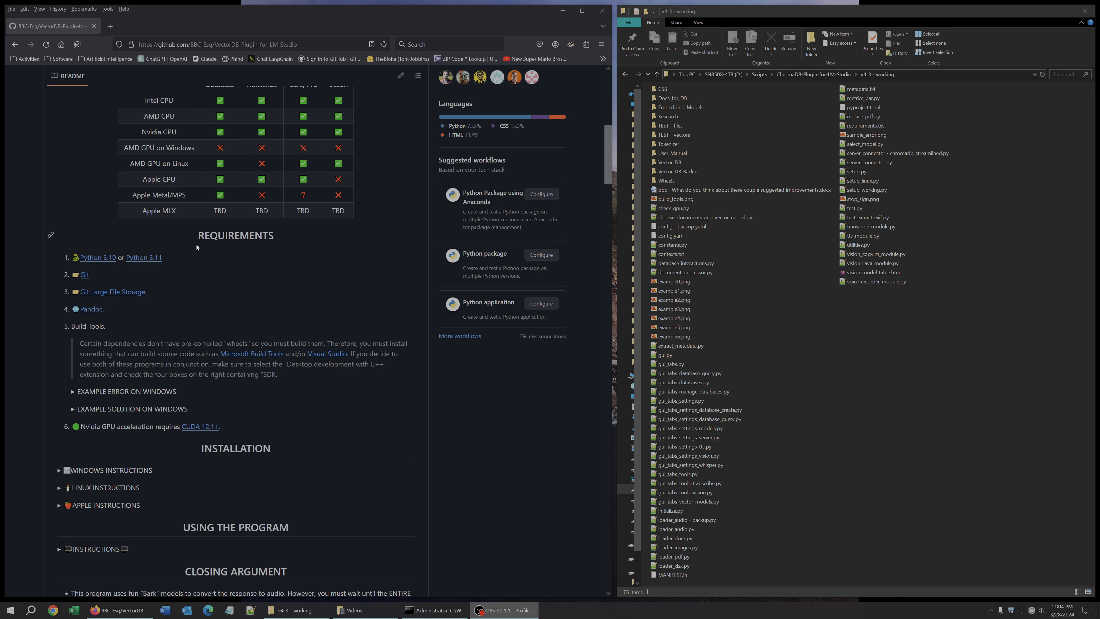
scroll(375, 280, up, 5)
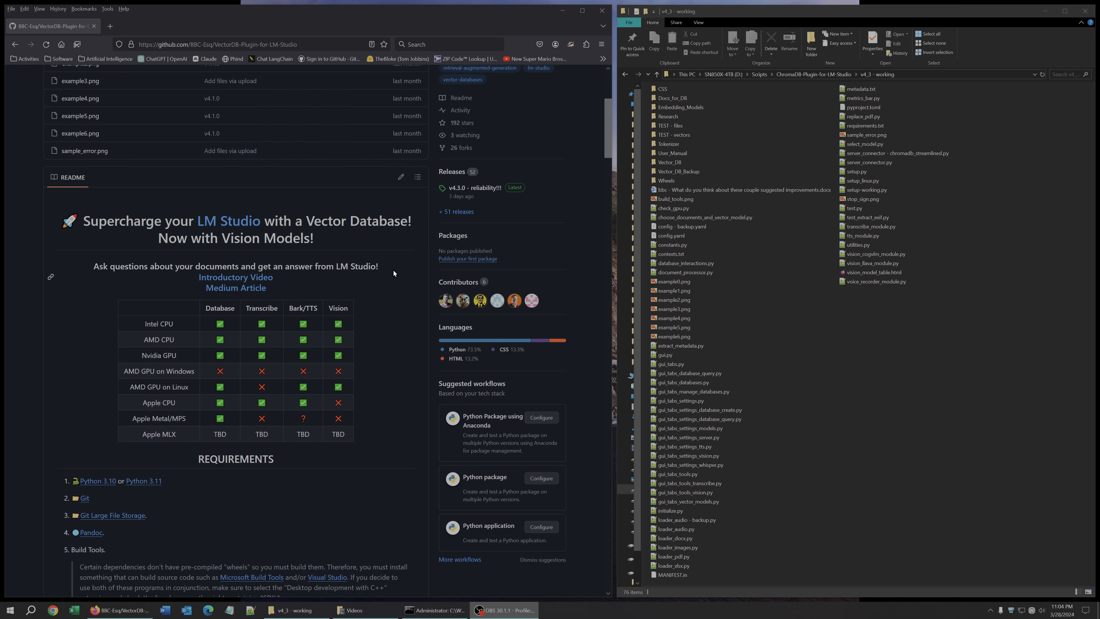
click(460, 197)
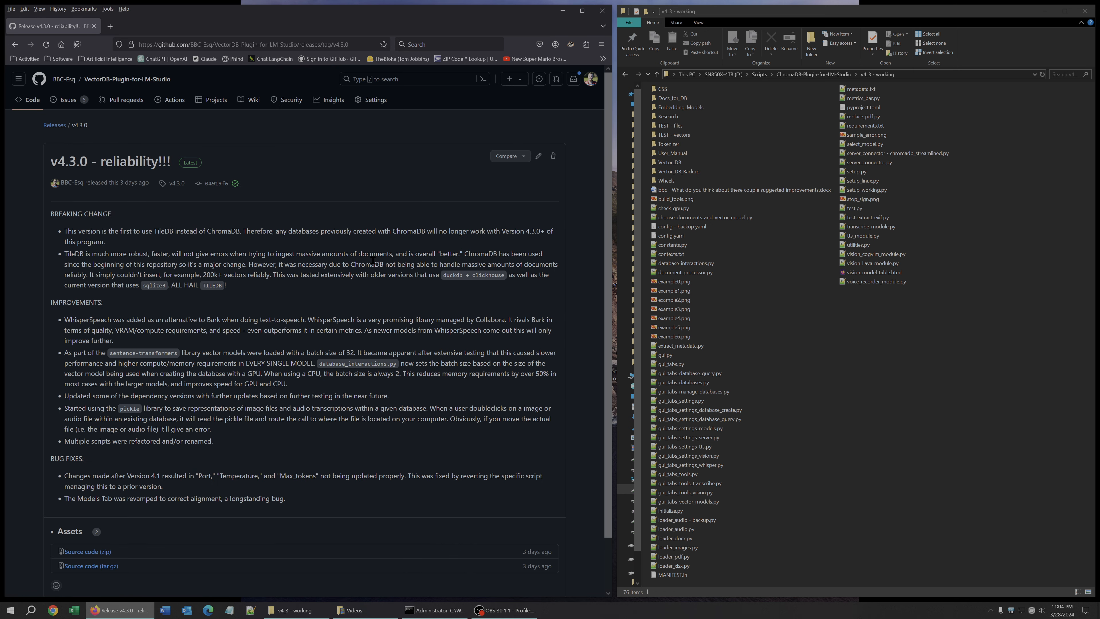
scroll(310, 273, down, 2)
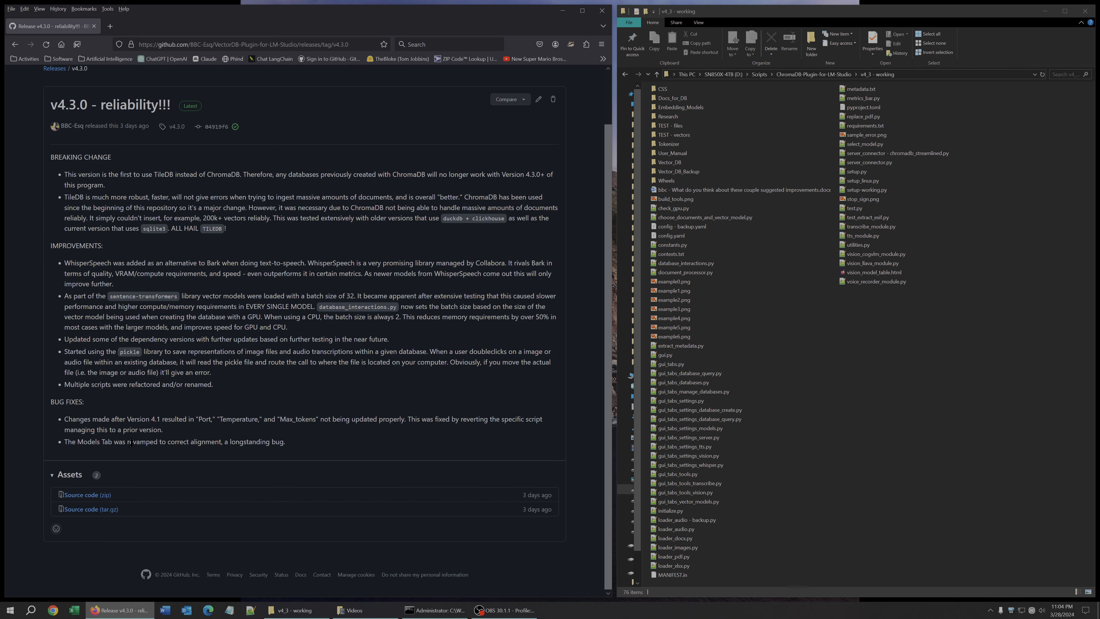
click(104, 498)
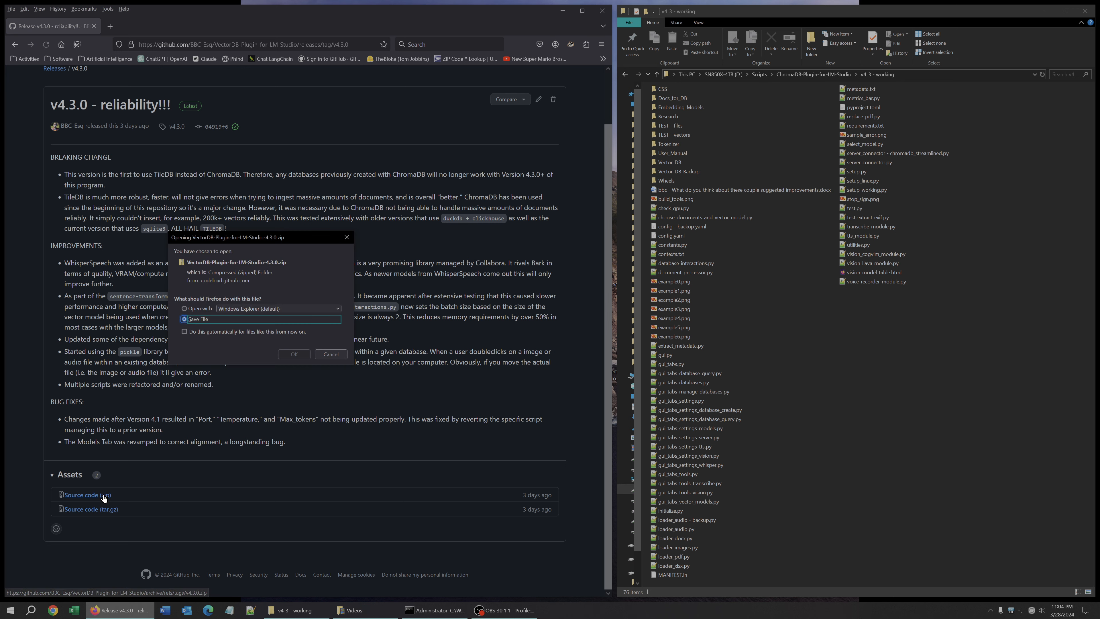
click(206, 308)
click(295, 354)
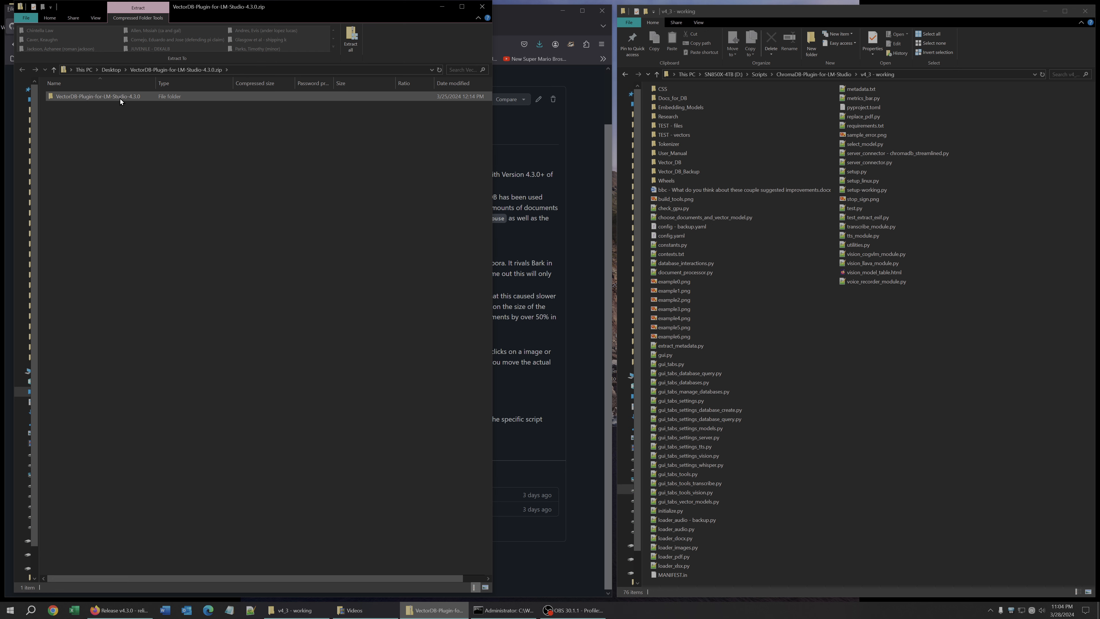
Browse into the zip's src folder to inspect its files, then close the window.
double_click(120, 99)
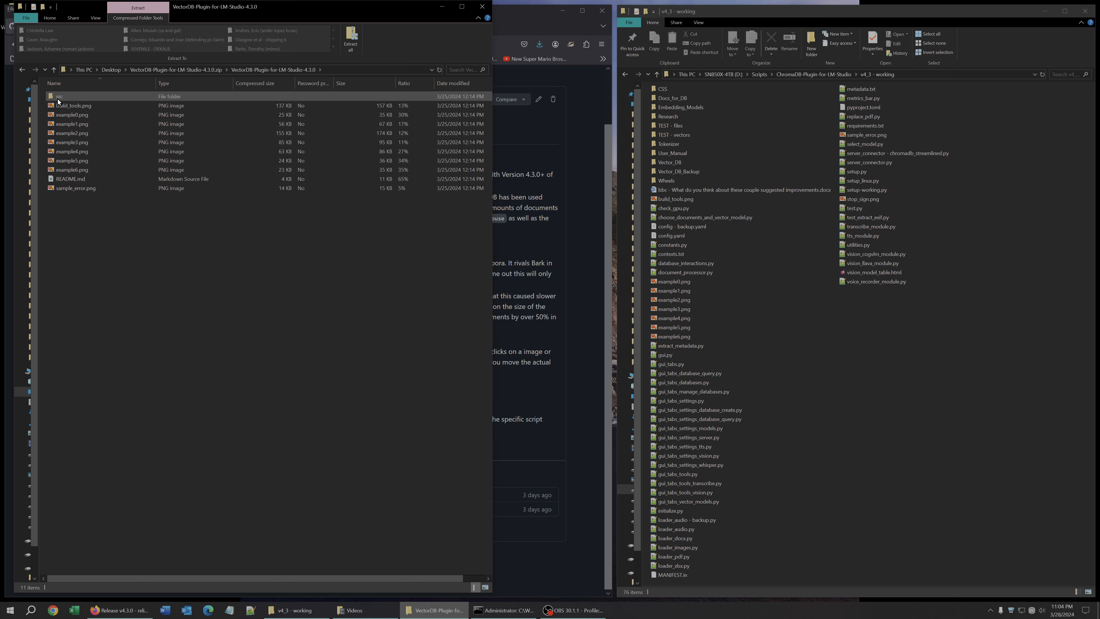
double_click(59, 98)
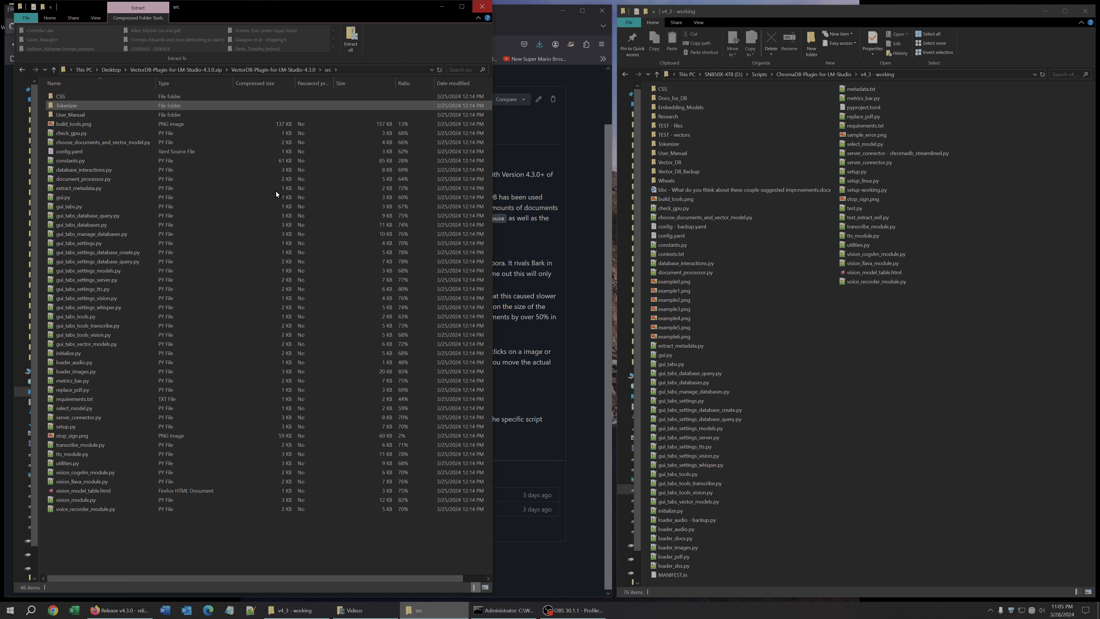
click(484, 7)
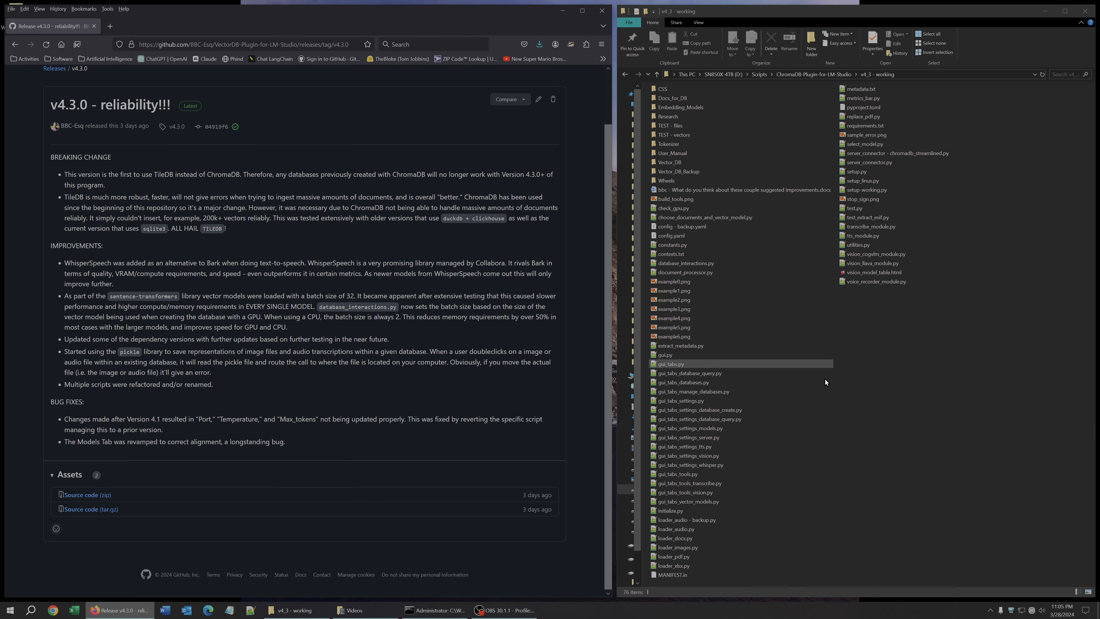
Open an administrator command window in the v4_3 - working folder and fit it below the file list.
right_click(864, 343)
click(908, 466)
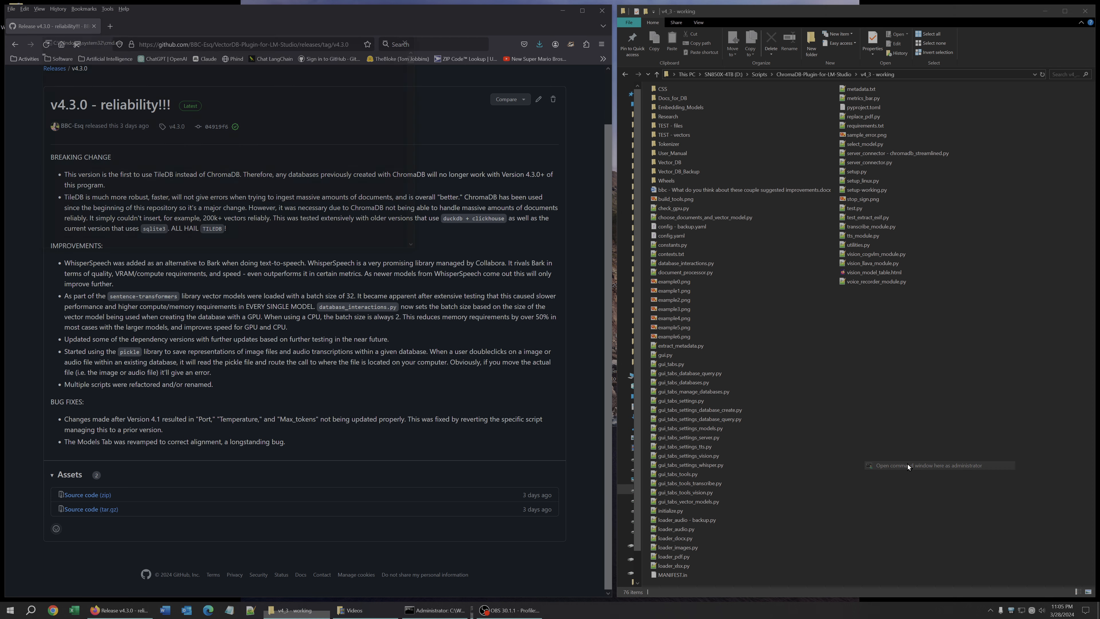
drag(355, 57, 587, 372)
click(908, 74)
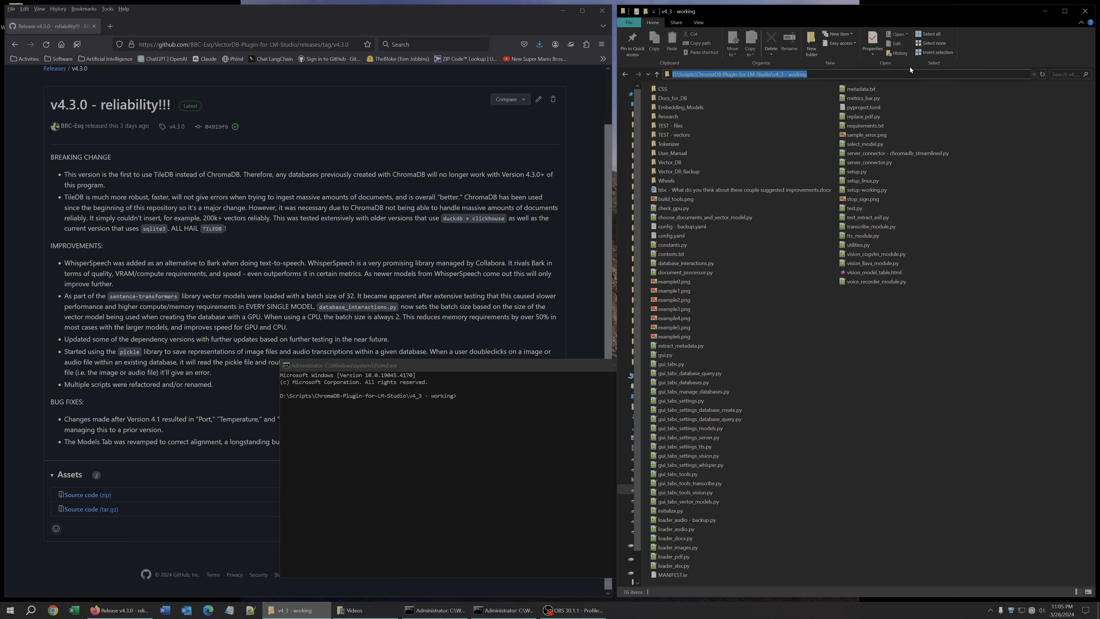
drag(572, 367, 992, 367)
drag(700, 423, 627, 422)
Return to the repository page and expand the Windows installation instructions.
scroll(401, 370, up, 2)
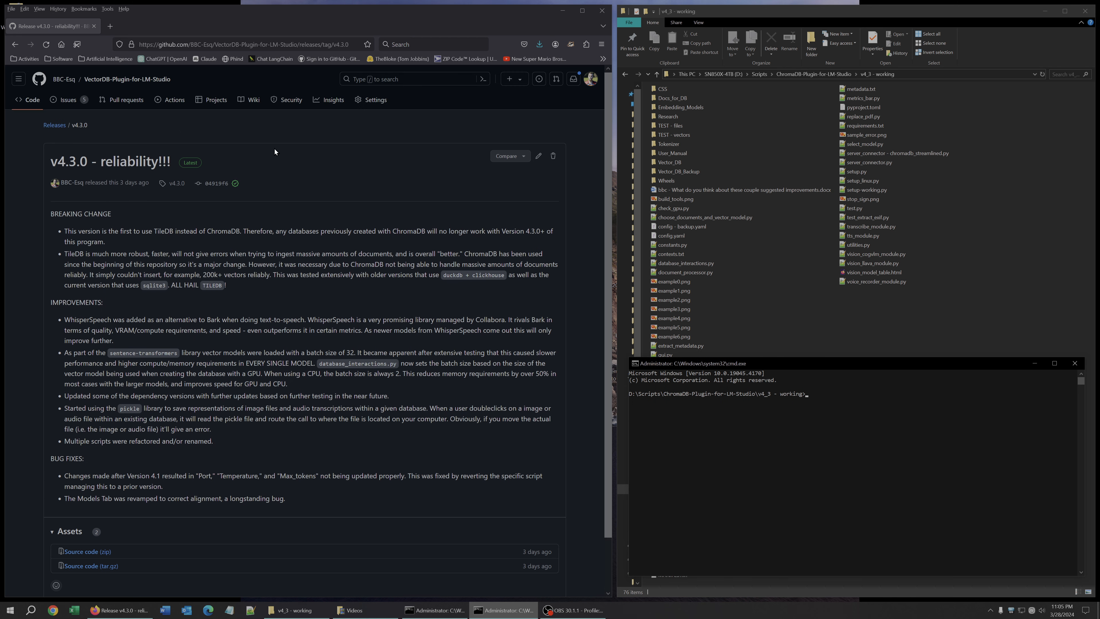
click(115, 80)
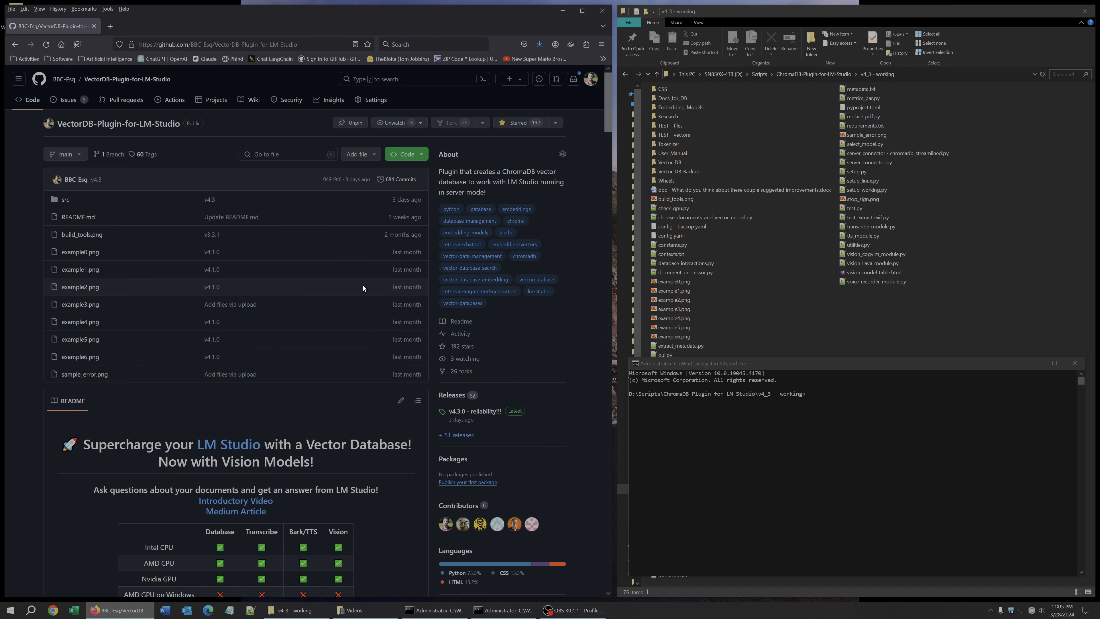
scroll(365, 289, down, 10)
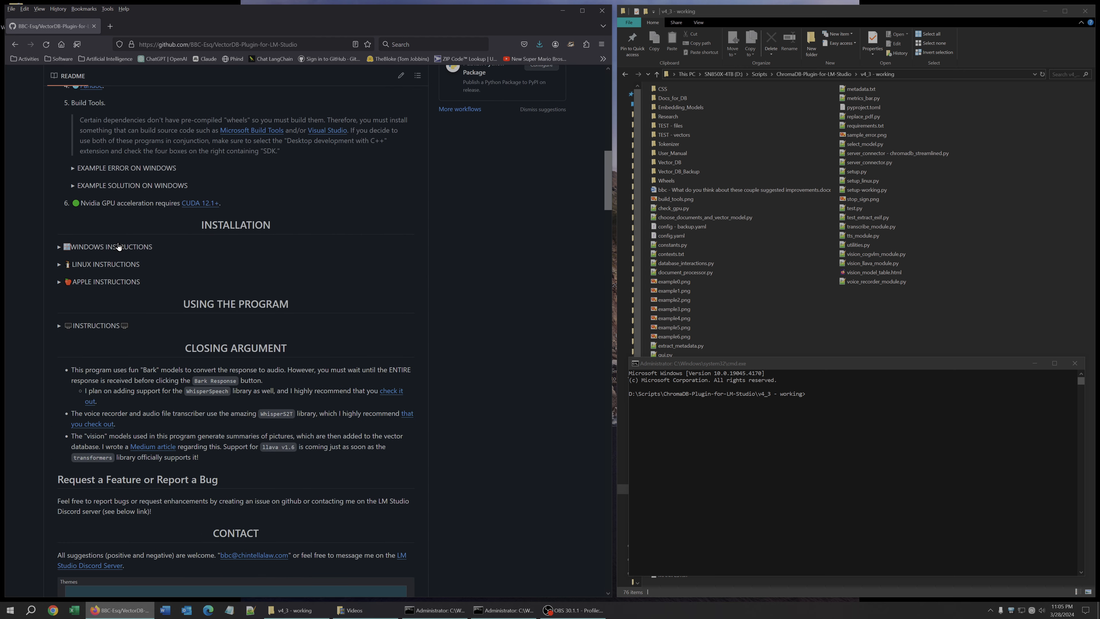
click(114, 250)
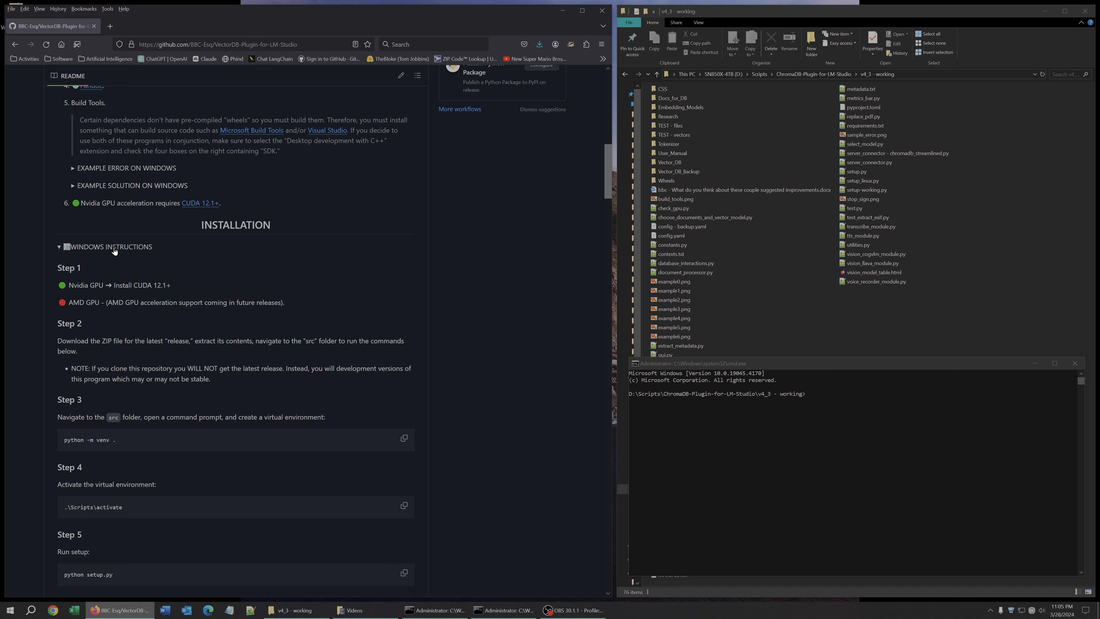
click(114, 248)
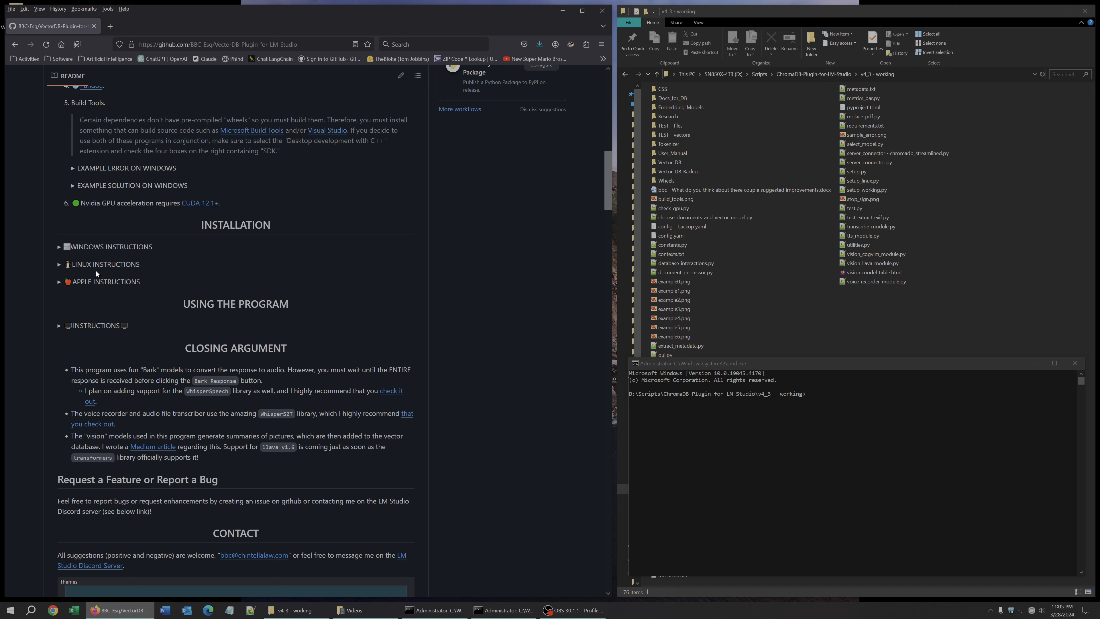
click(92, 250)
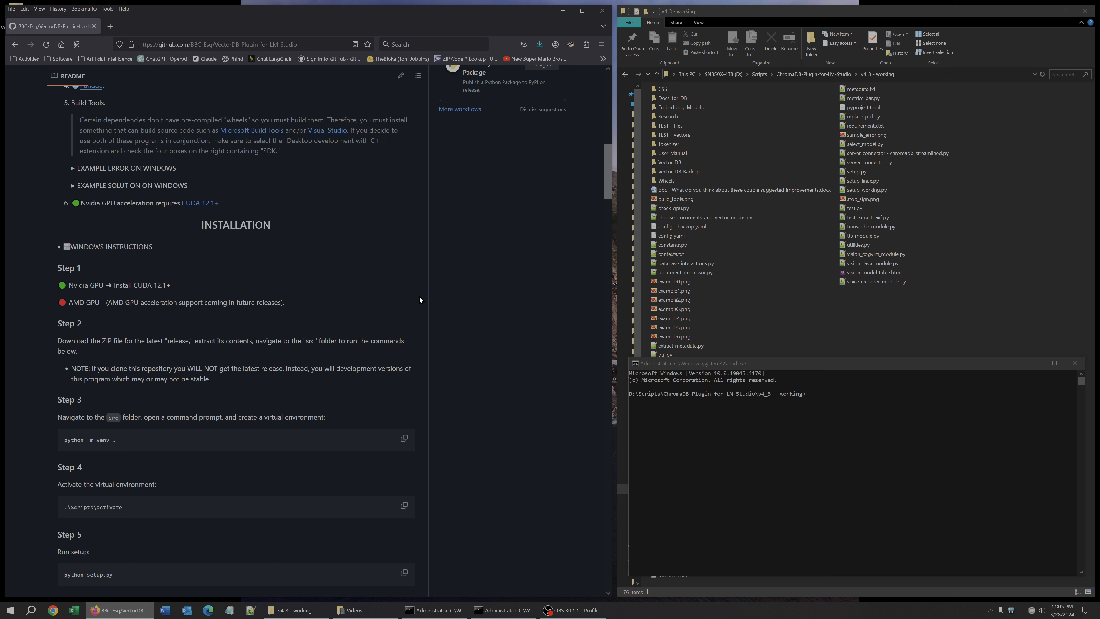
scroll(479, 248, down, 5)
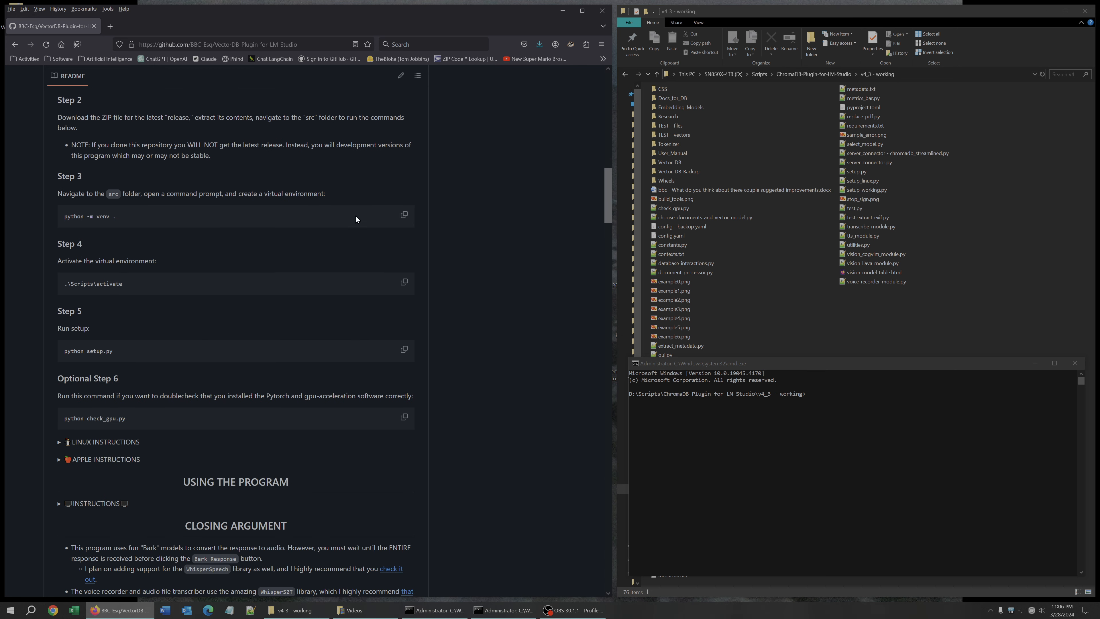
Create a virtual environment by running python -m venv . in the command window.
click(403, 216)
click(800, 459)
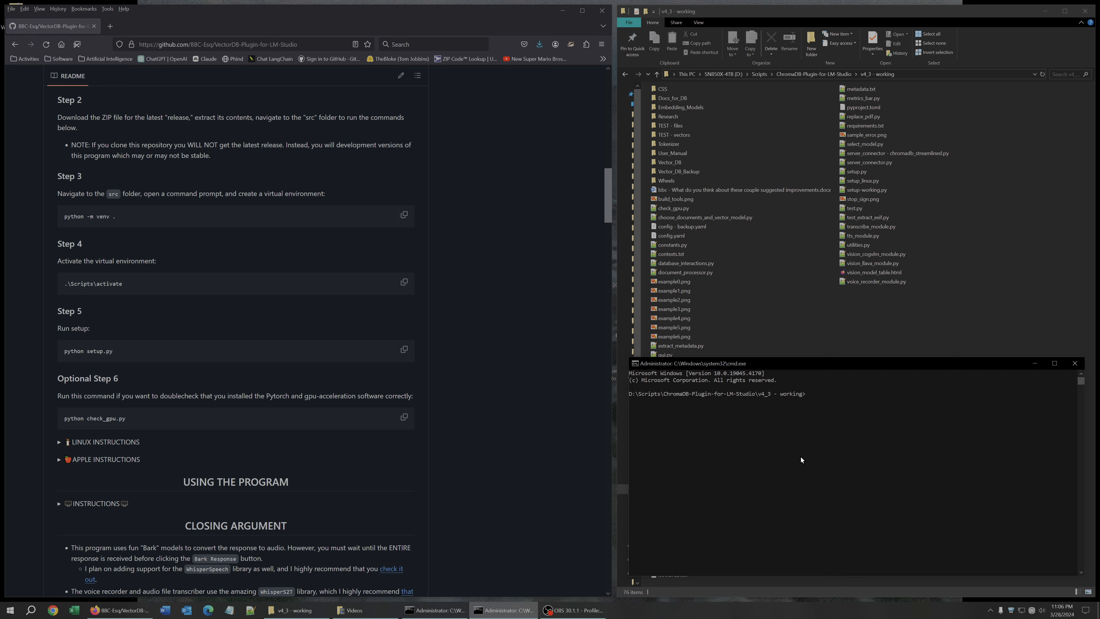
key(ctrl+v)
key(Return)
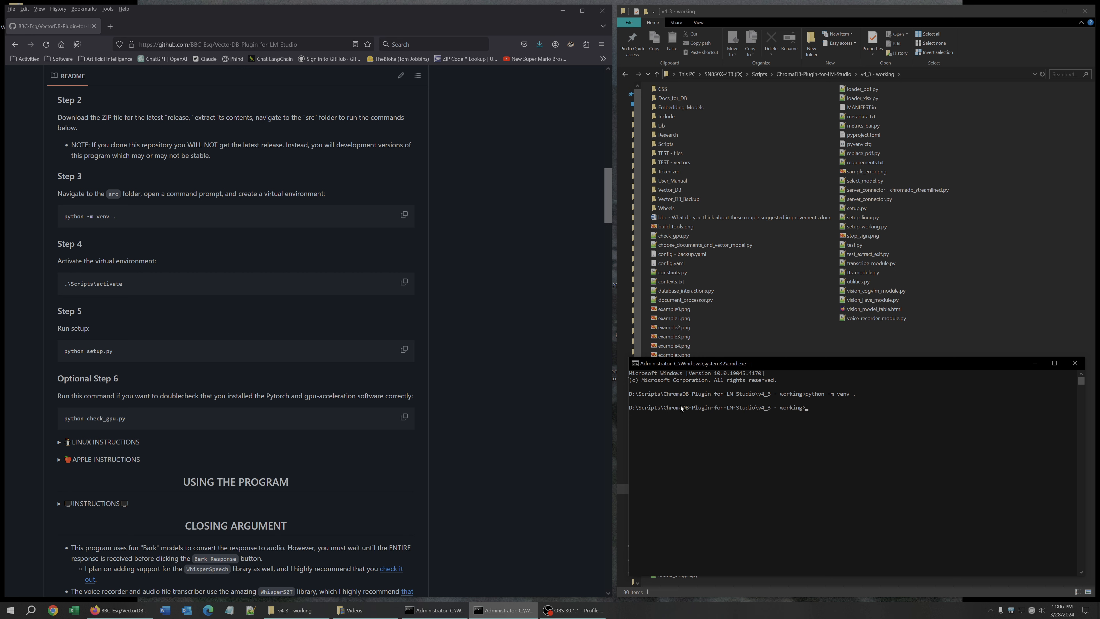
Activate the virtual environment by running .\Scripts\activate.
click(403, 282)
click(850, 452)
key(ctrl+v)
key(Return)
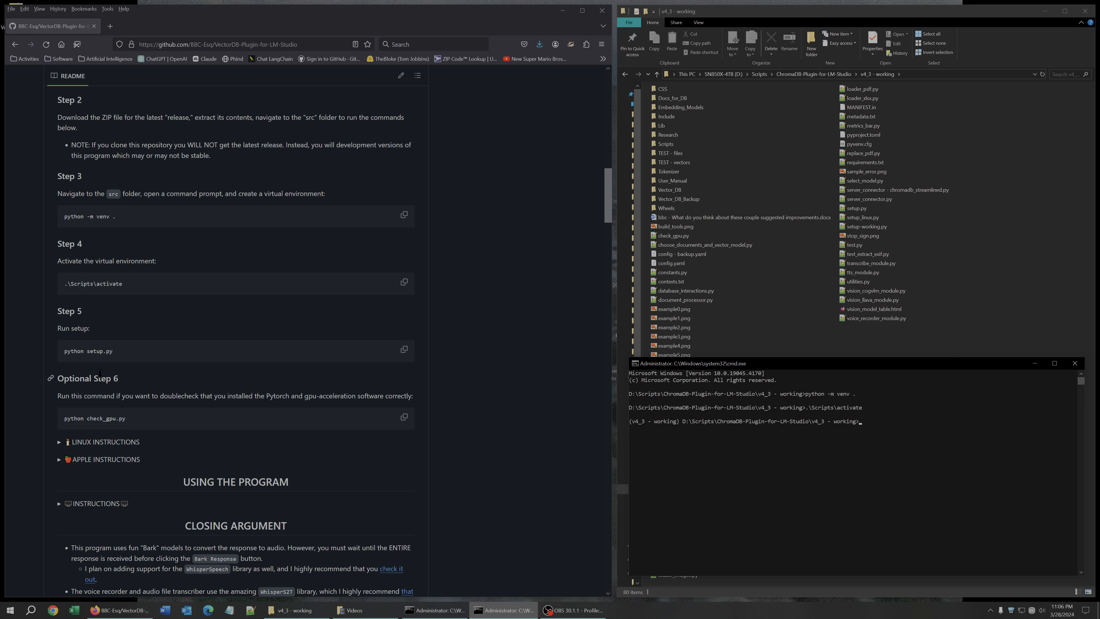
Run python setup.py and accept its Python version and Git confirmation prompts.
click(403, 349)
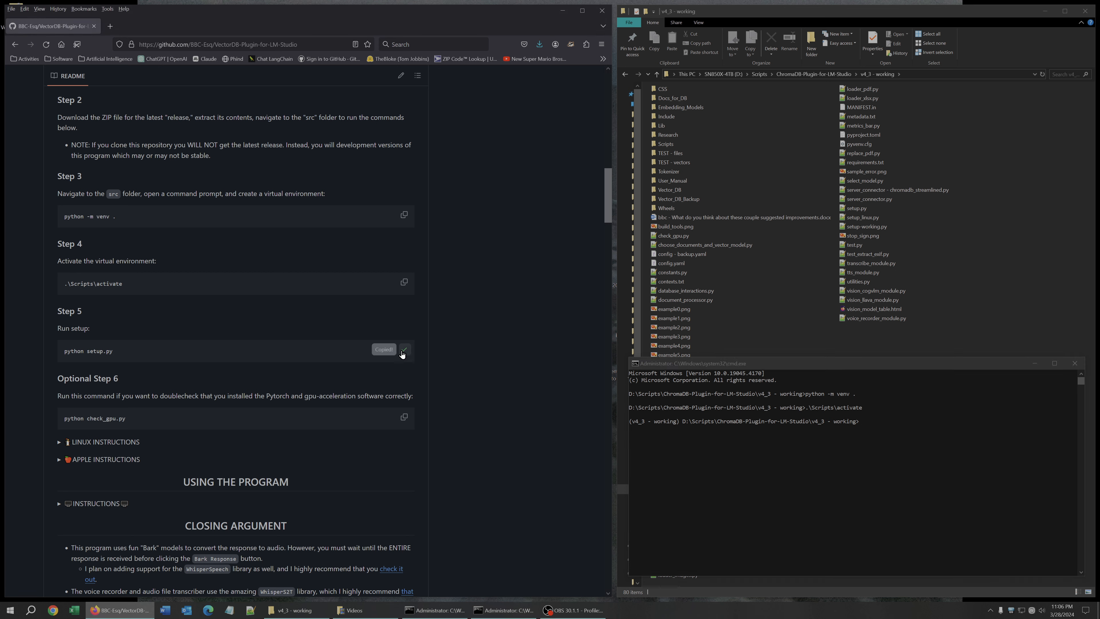
right_click(876, 477)
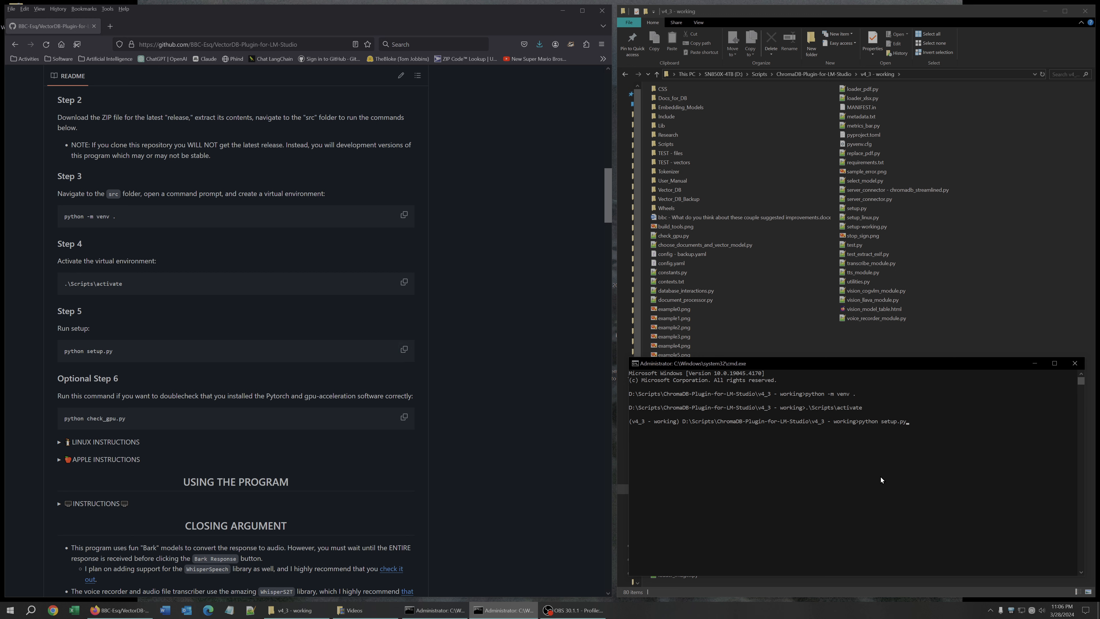
key(Return)
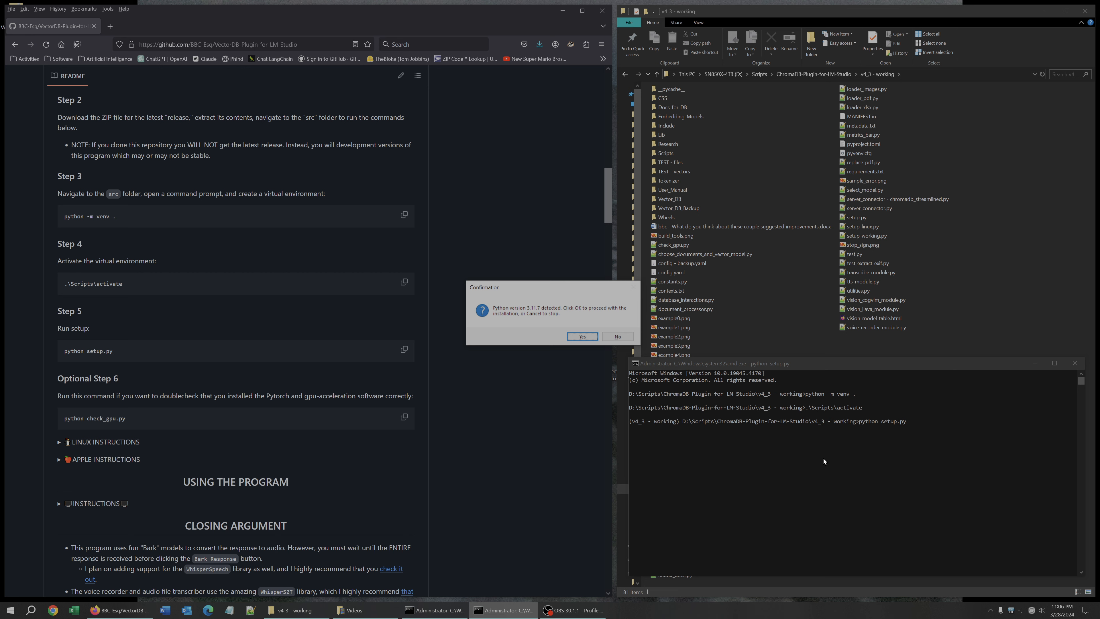
key(Return)
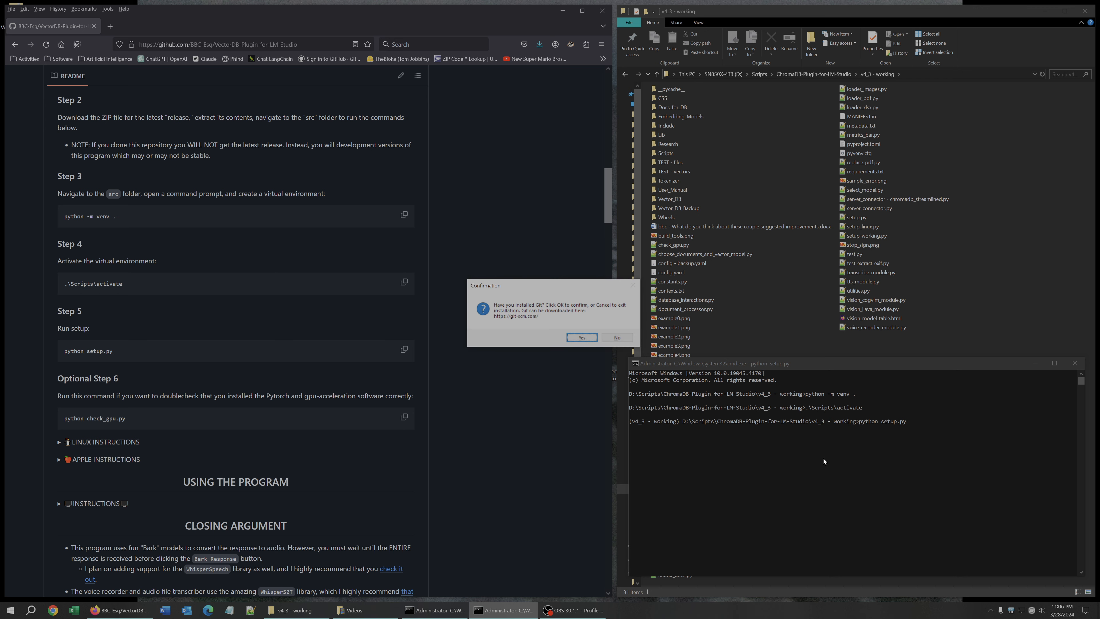
key(Return)
key(Return)
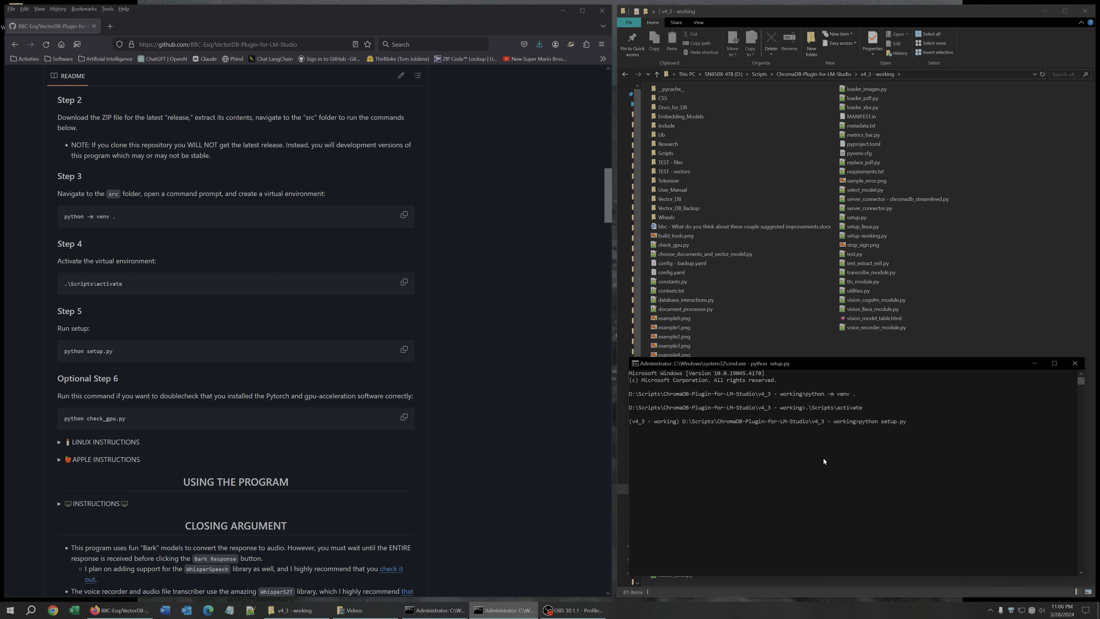
key(Return)
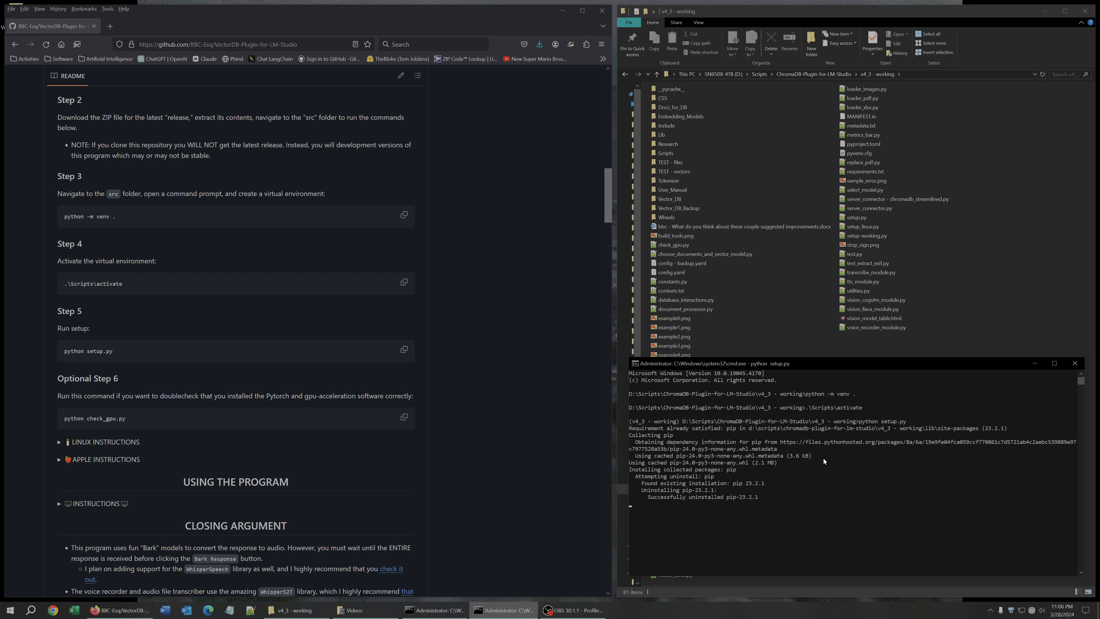
scroll(509, 380, up, 15)
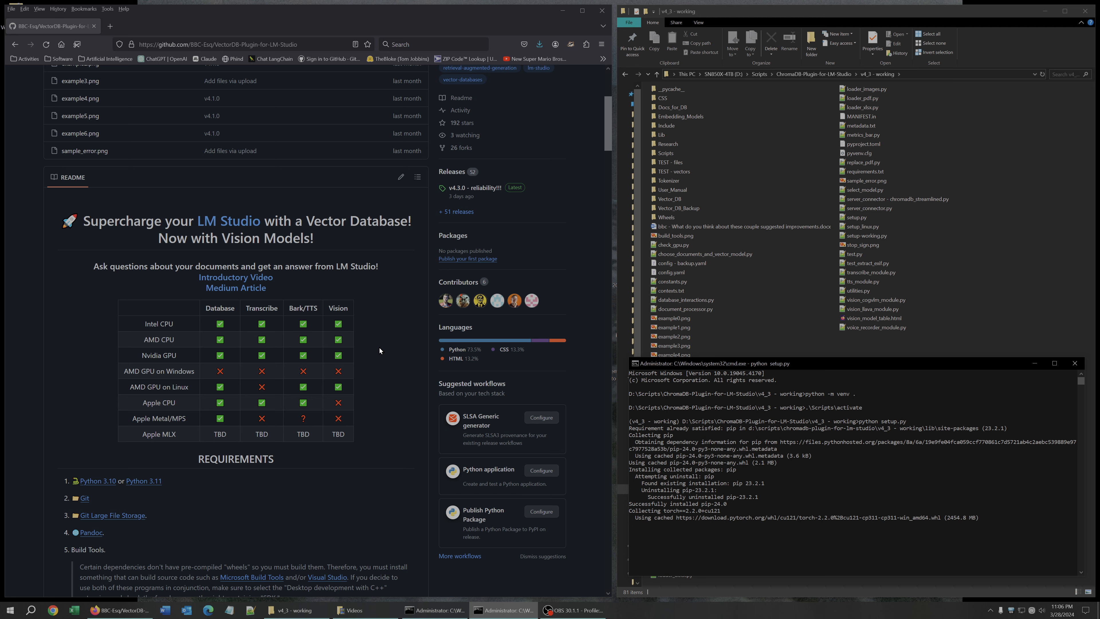
scroll(379, 347, down, 5)
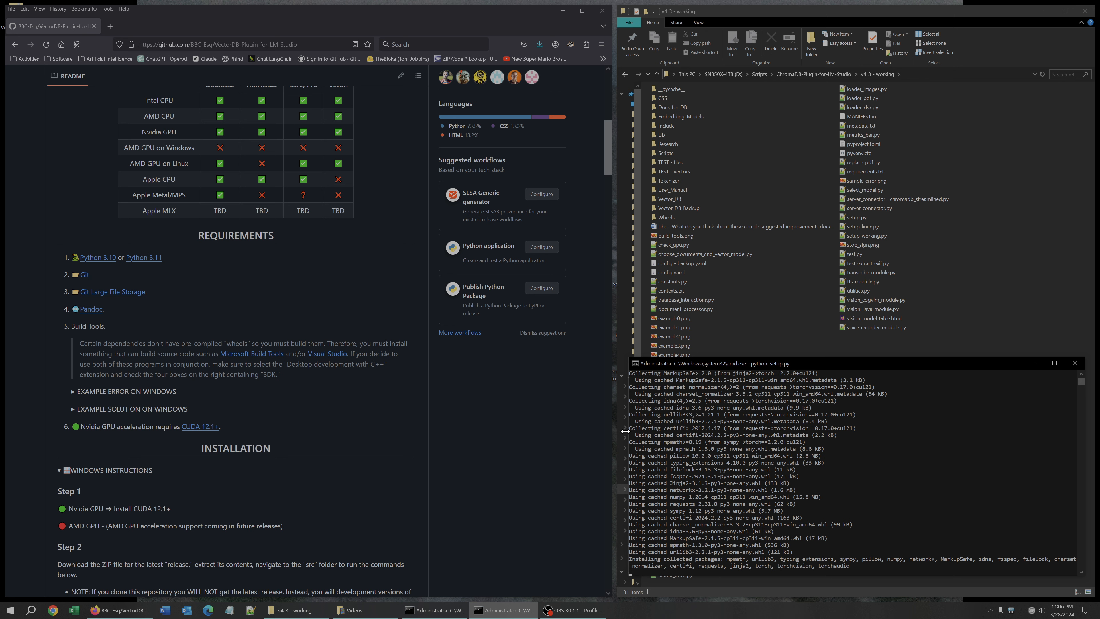
drag(626, 430, 618, 430)
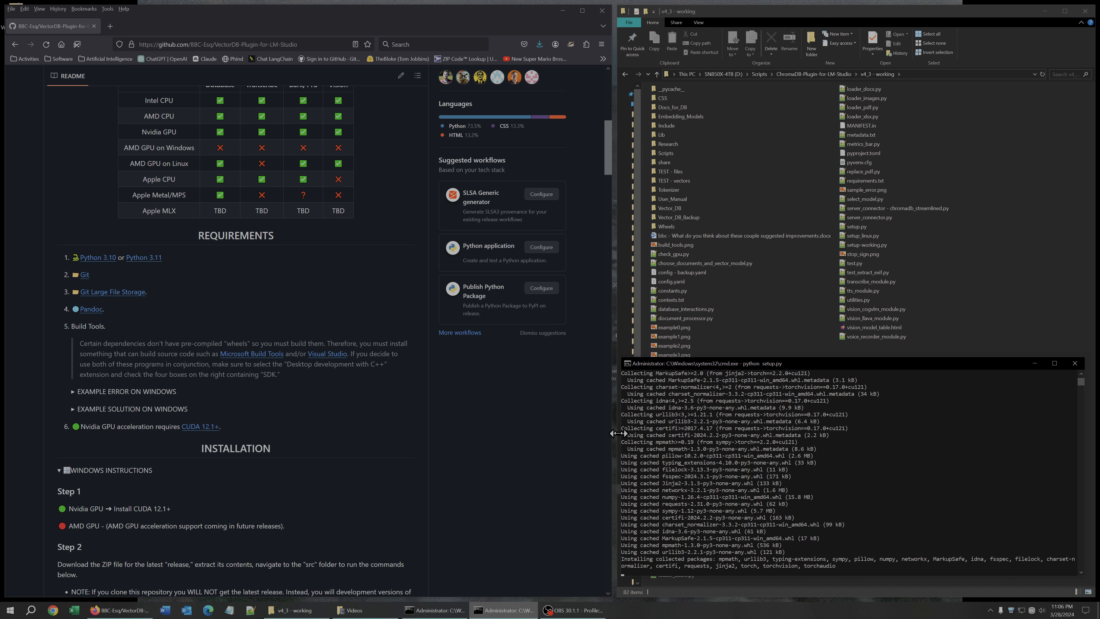
scroll(818, 454, down, 5)
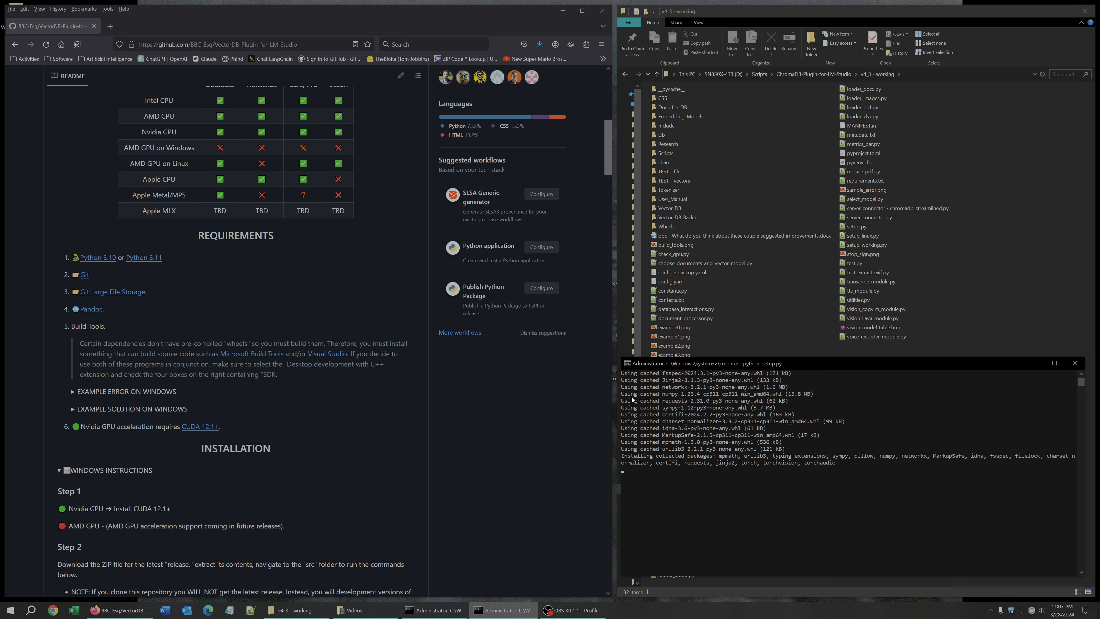
drag(621, 396, 624, 395)
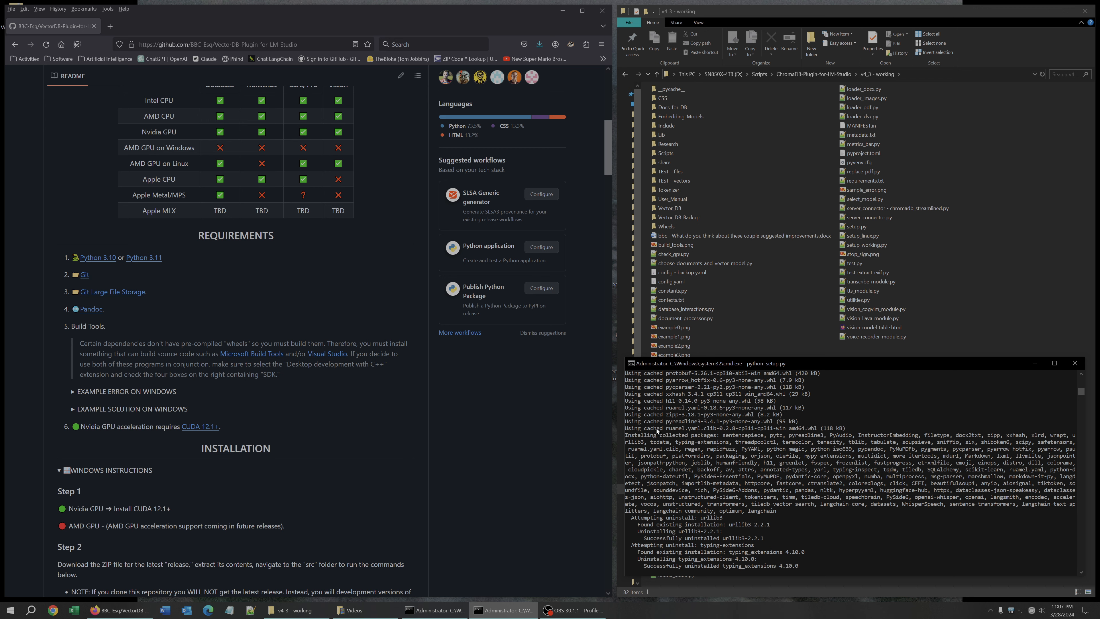
scroll(505, 401, down, 10)
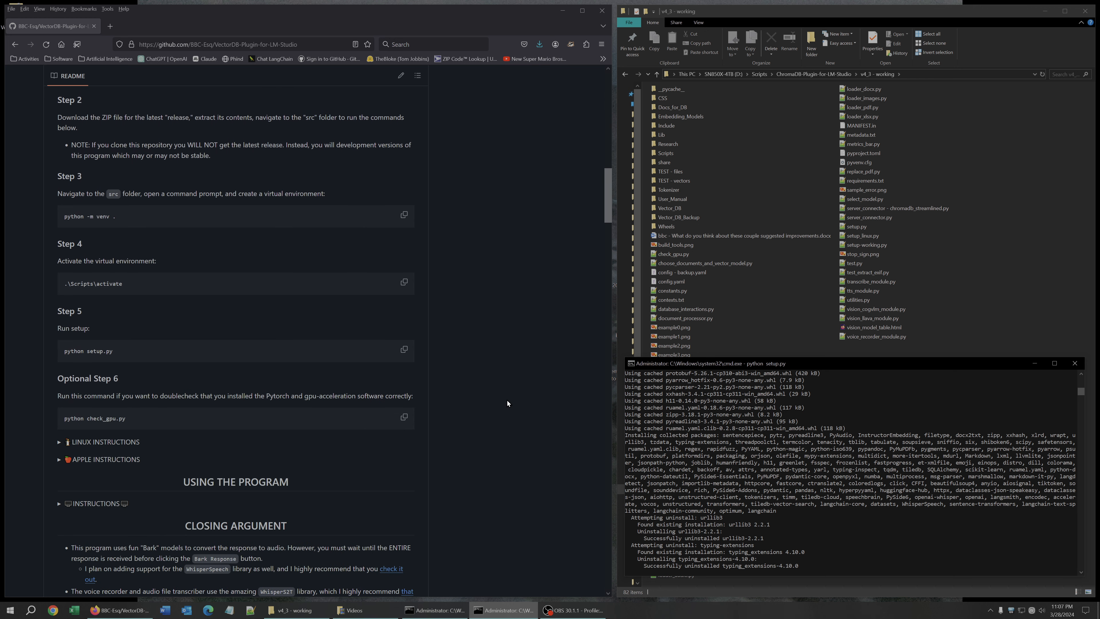
scroll(507, 401, down, 5)
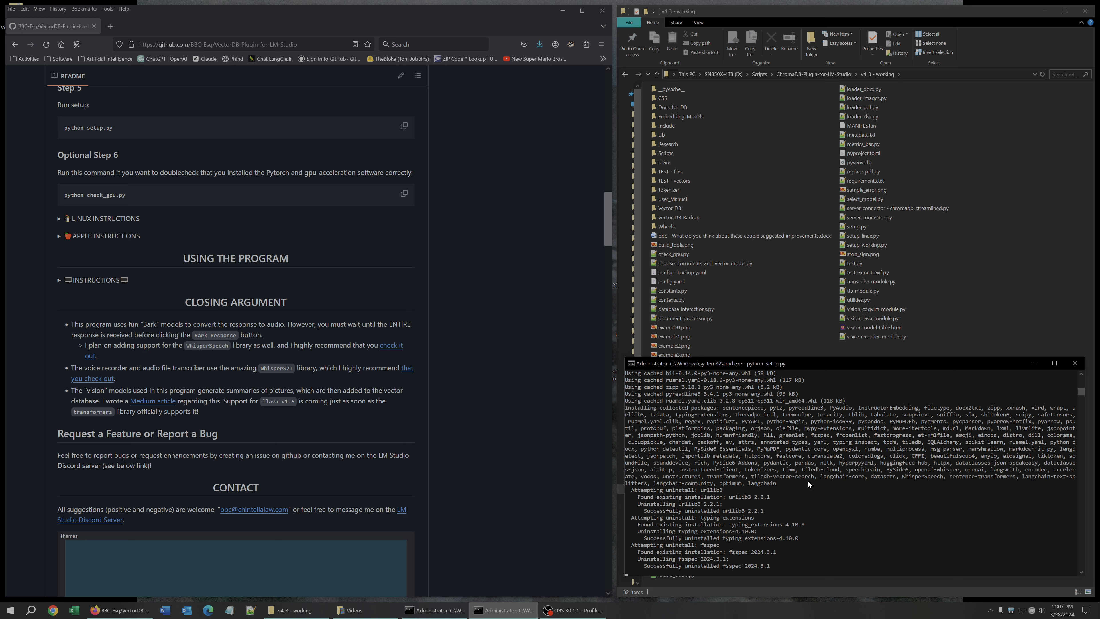
scroll(807, 481, down, 5)
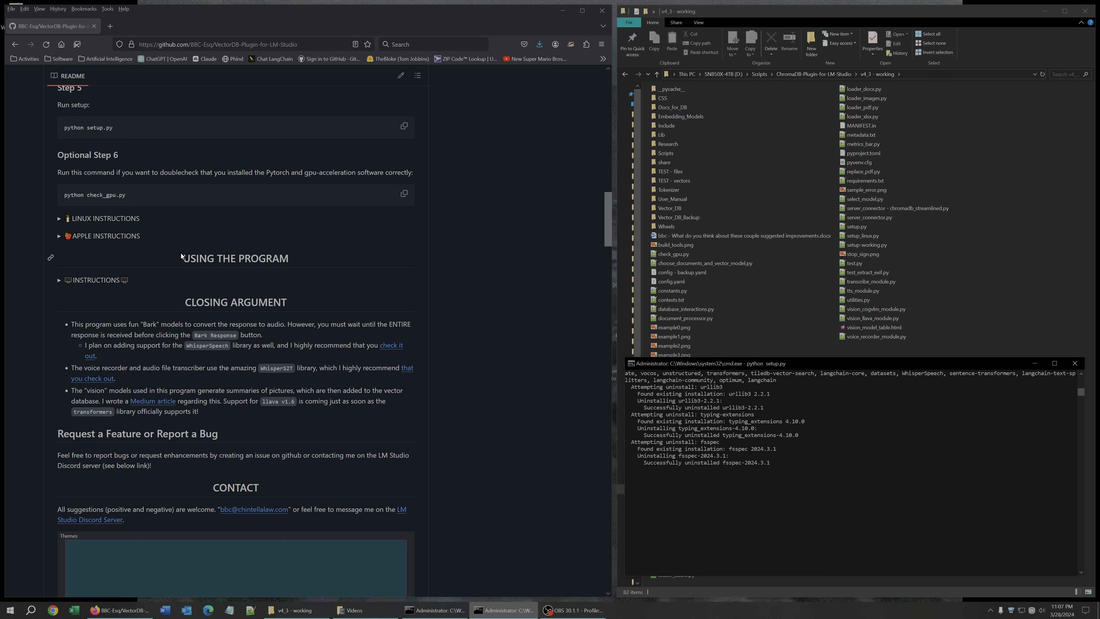
Expand and read through the README's Using the Program instructions, then collapse them.
click(97, 282)
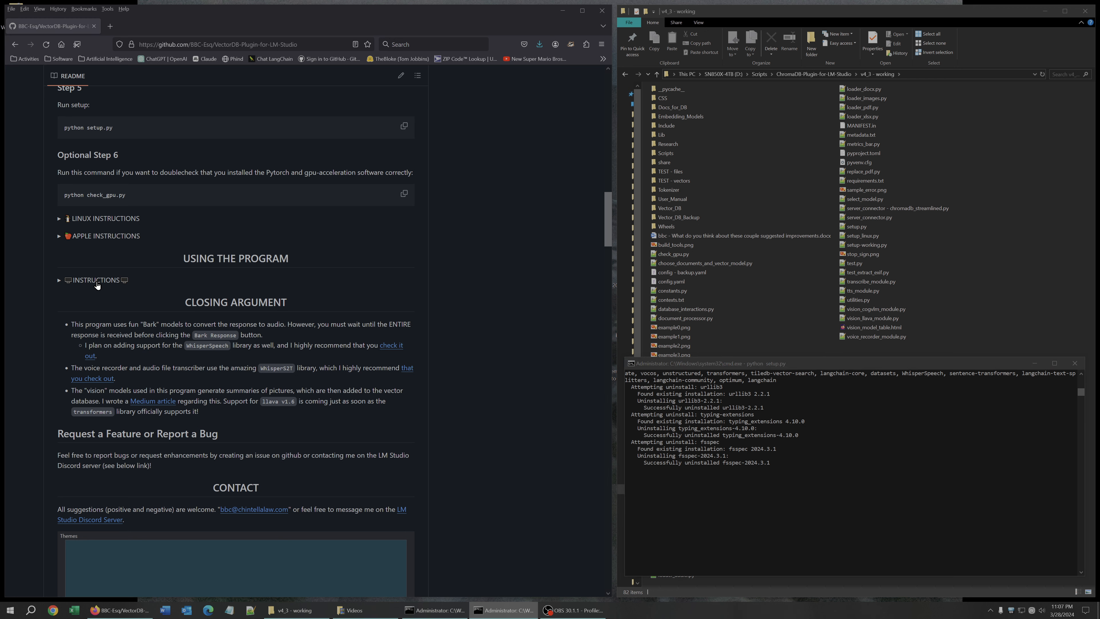
scroll(495, 345, down, 5)
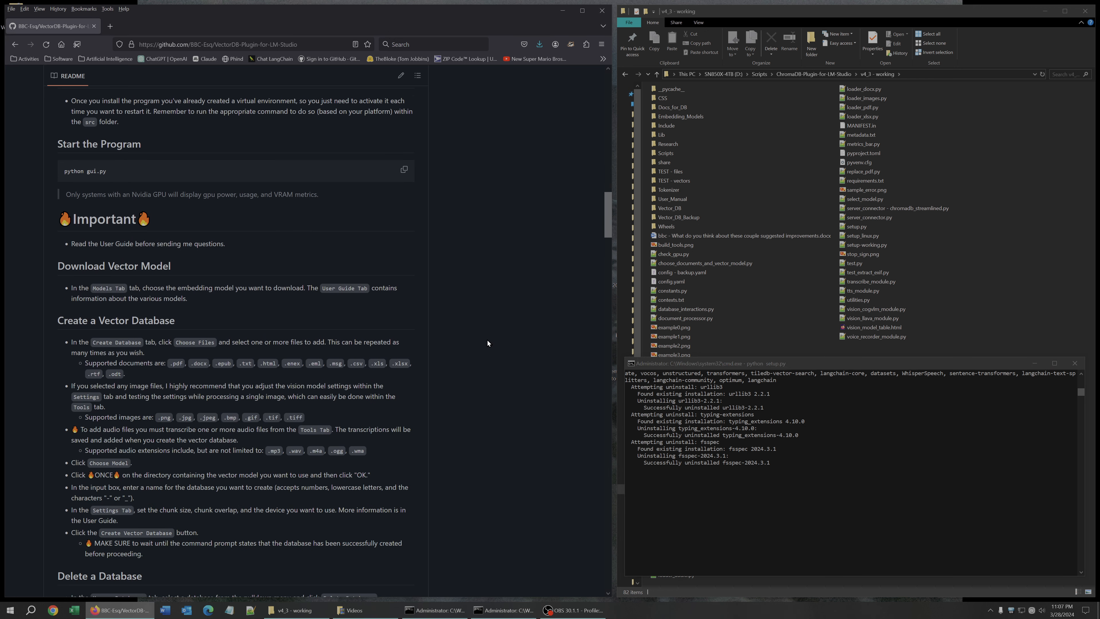
scroll(487, 340, down, 5)
scroll(482, 342, down, 5)
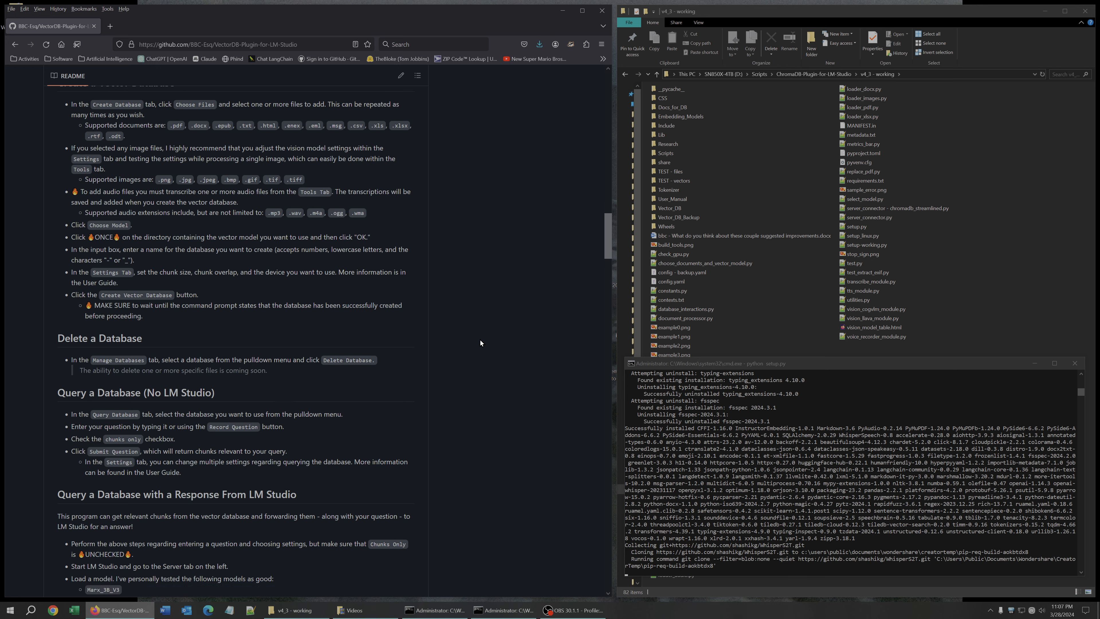
scroll(483, 342, down, 5)
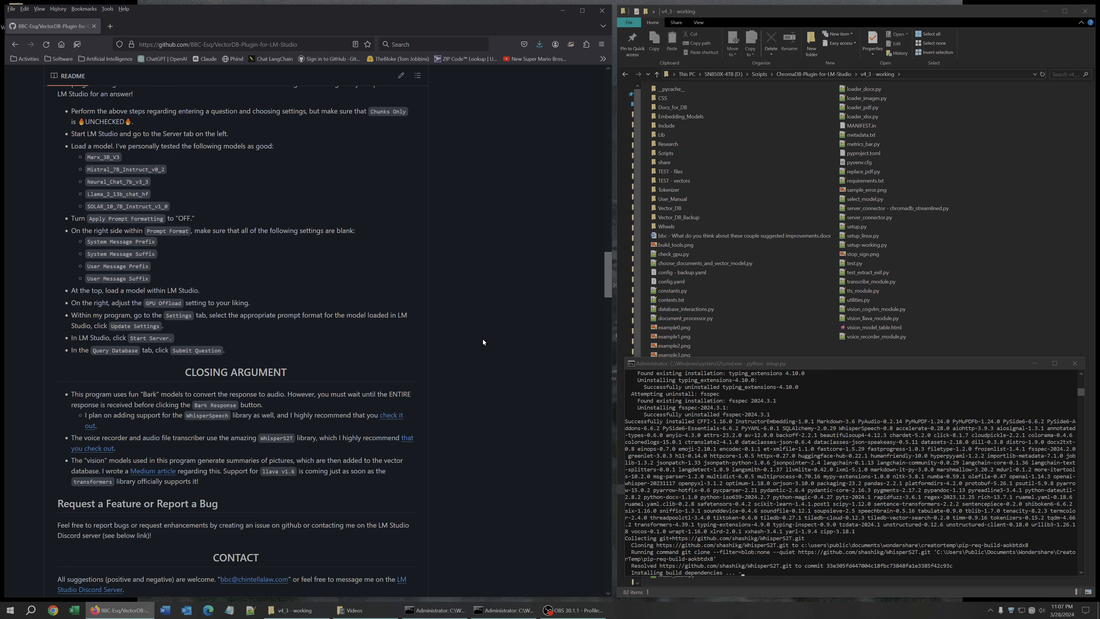
scroll(483, 340, down, 5)
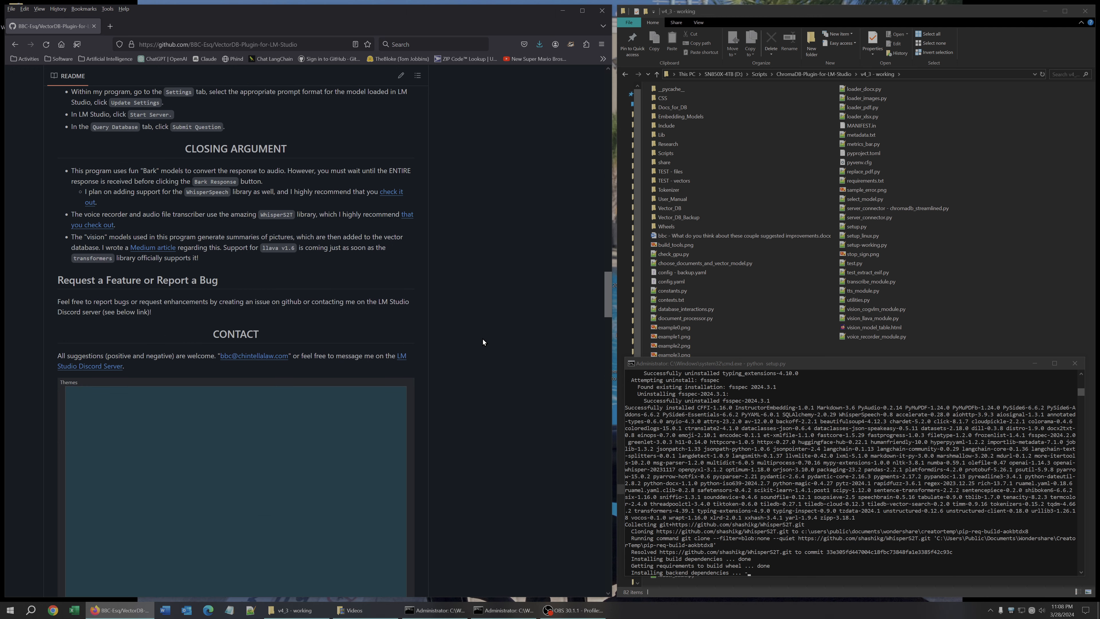
scroll(483, 338, up, 15)
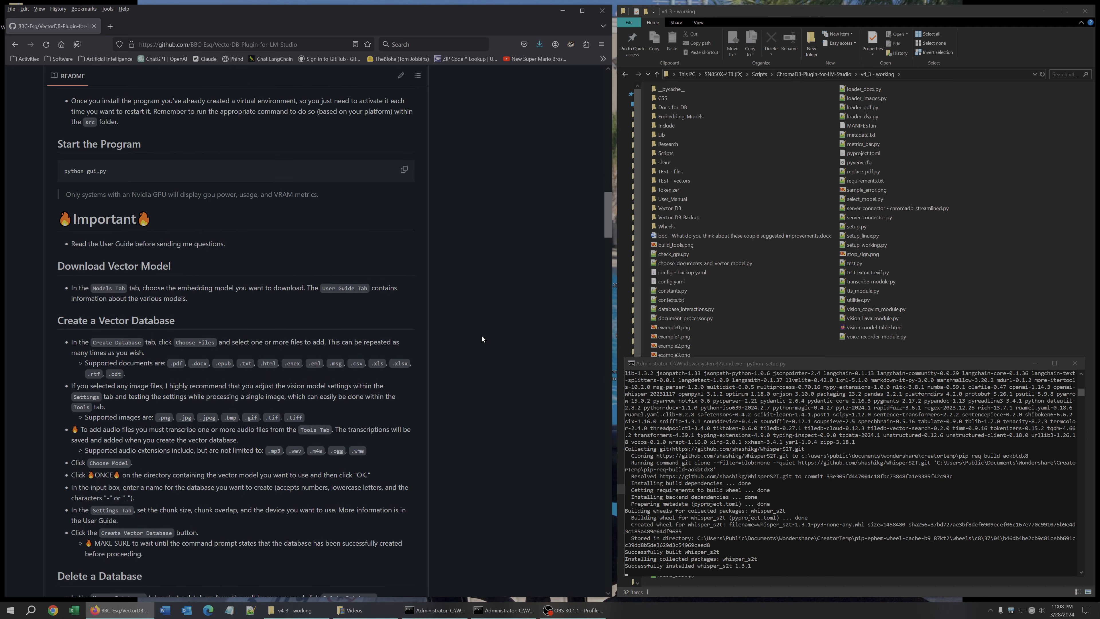
scroll(482, 337, up, 5)
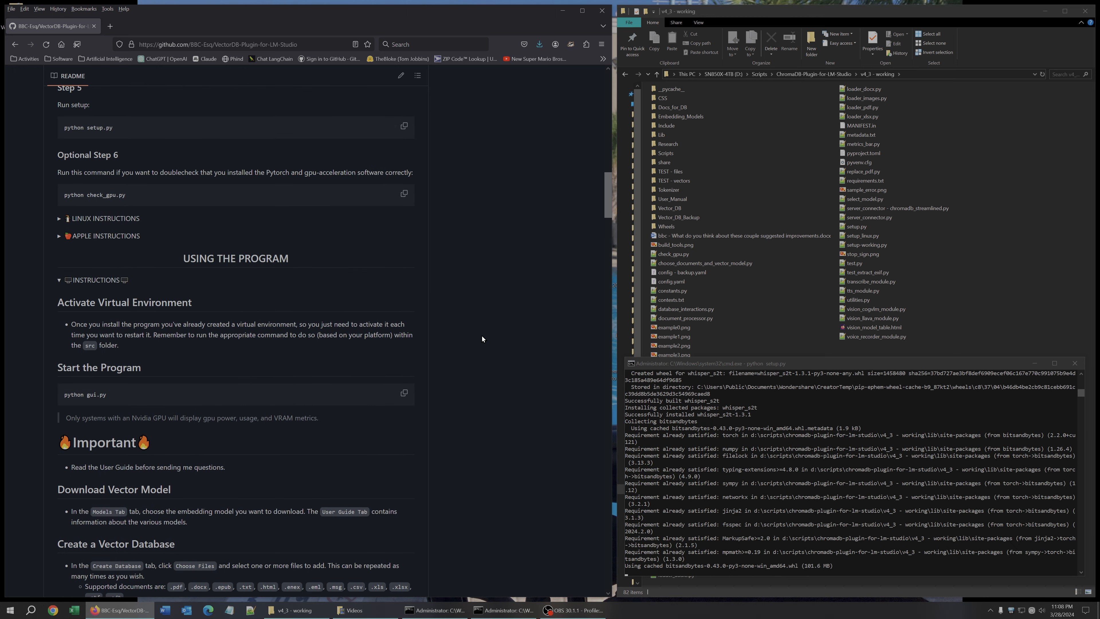
click(91, 281)
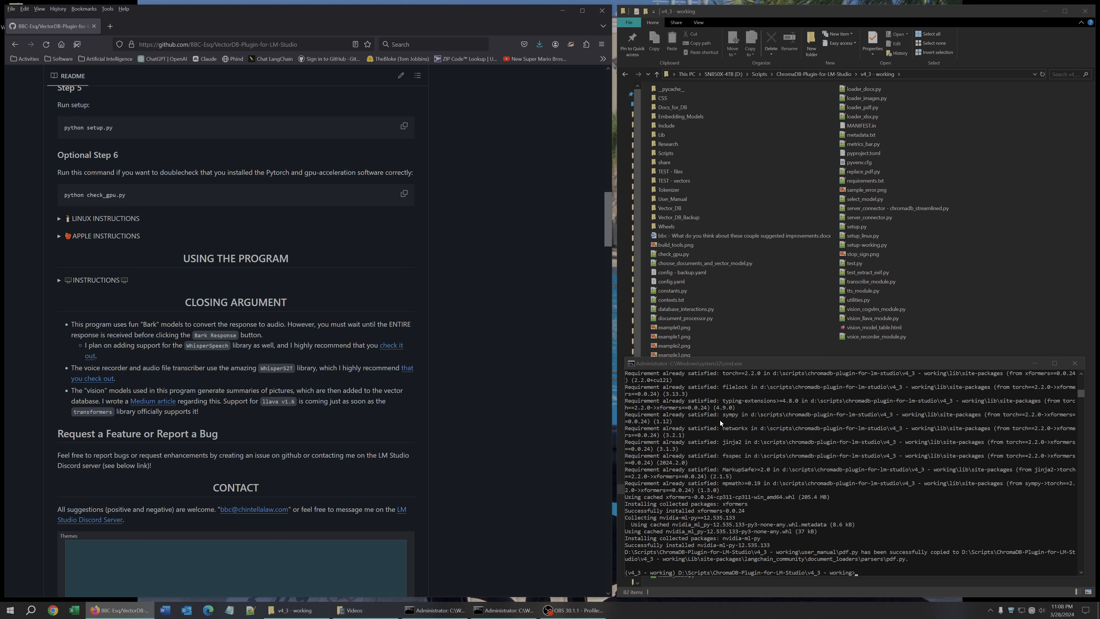
Launch the program by running python gui.py in the activated command window.
click(899, 510)
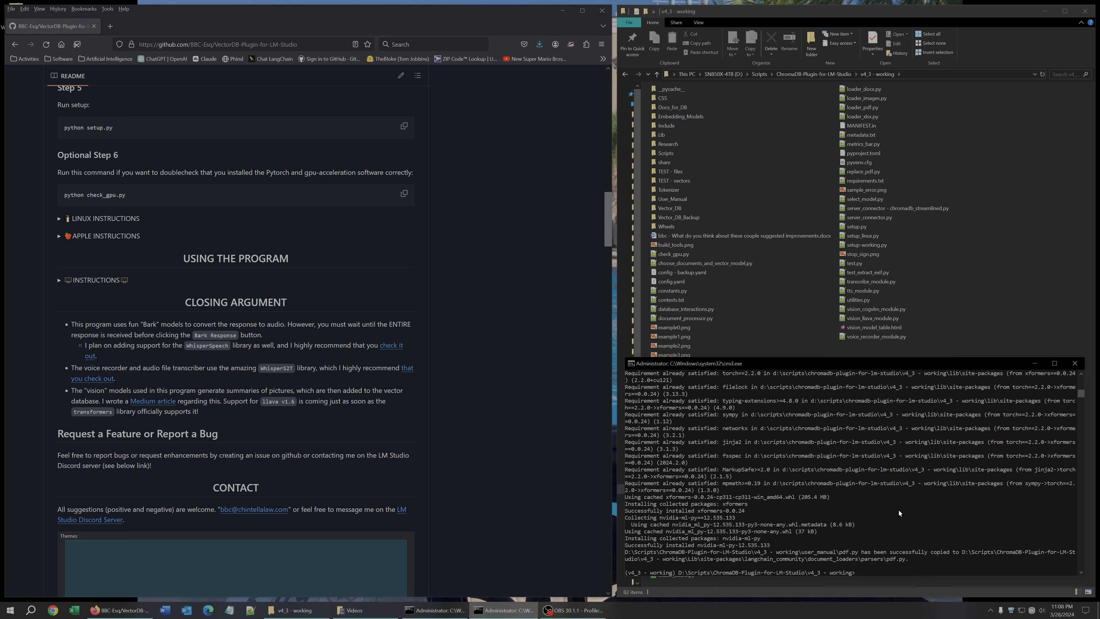
text(python gui.py)
key(Return)
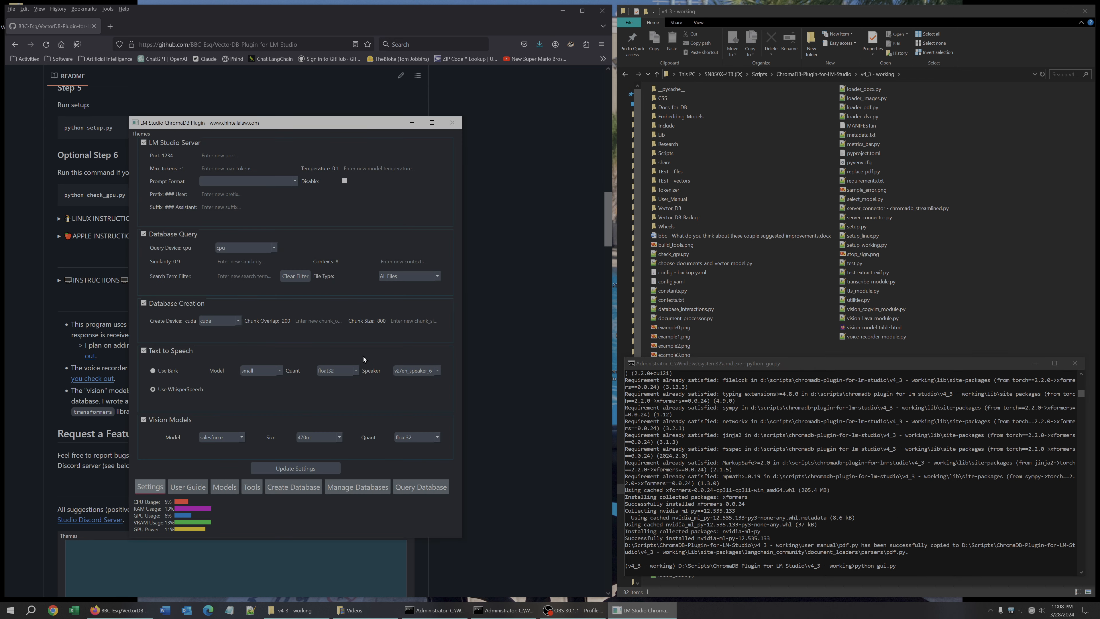
Move the program window and browse the User Guide's Settings, Embeddings, Whisper and Vision sections.
drag(319, 127, 343, 130)
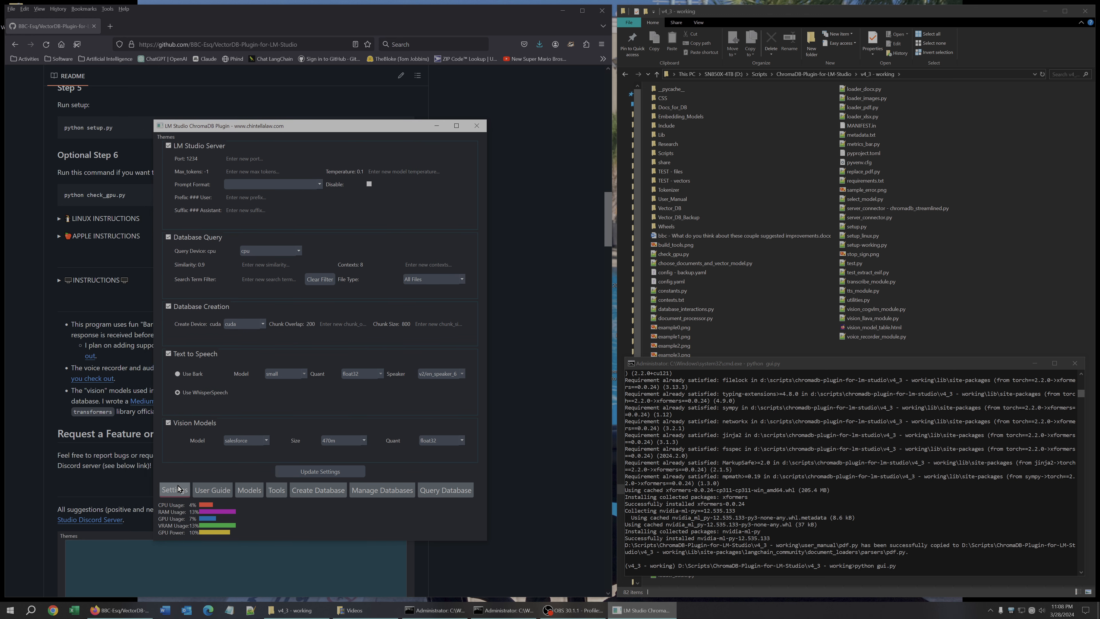
click(207, 491)
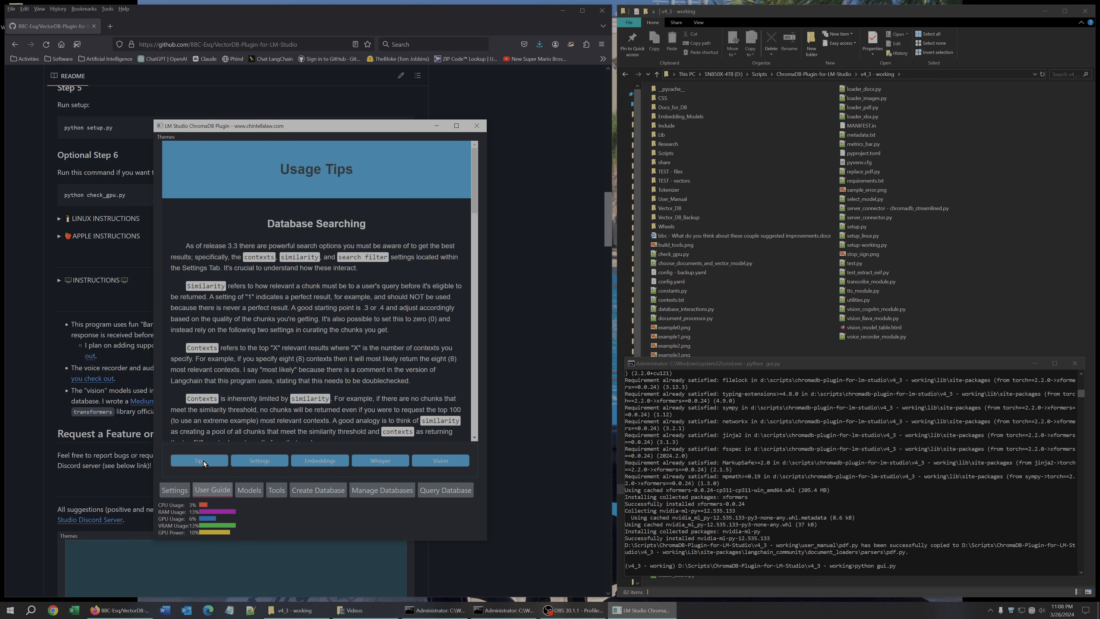
click(252, 464)
click(307, 461)
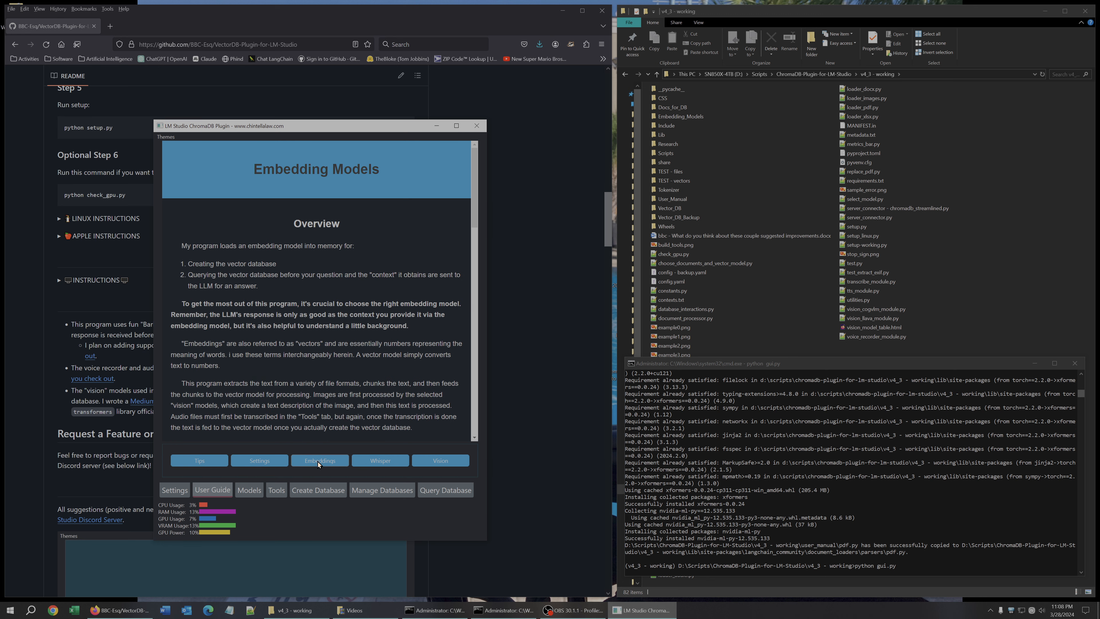
click(371, 462)
click(431, 461)
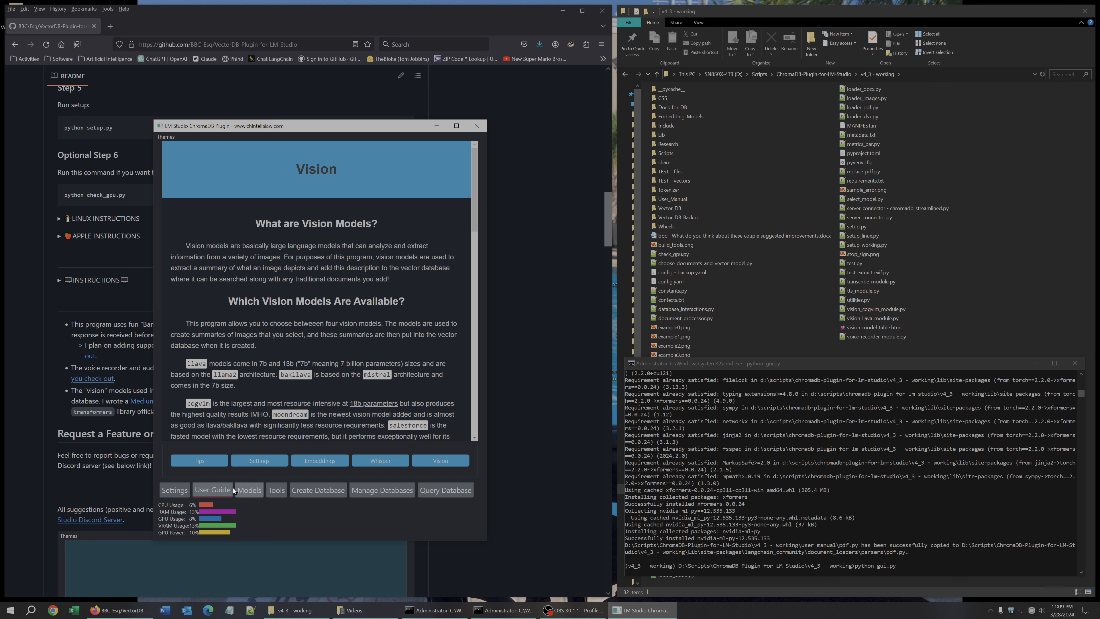
Browse the Models, Tools and Settings tabs, opening the vision model and quant option lists.
click(250, 494)
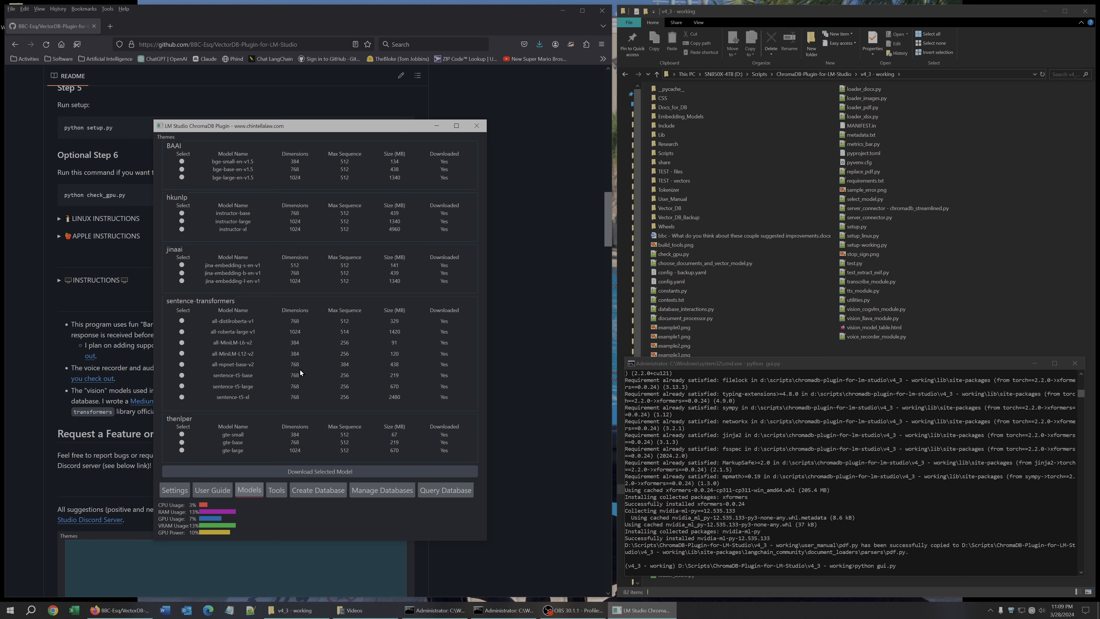
click(277, 493)
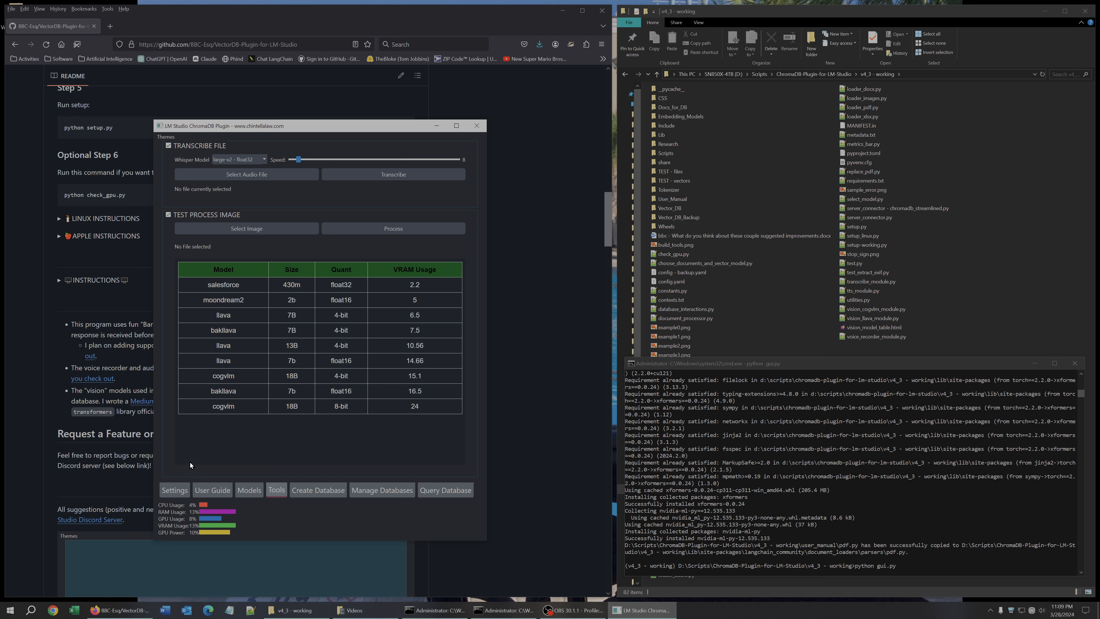
click(172, 493)
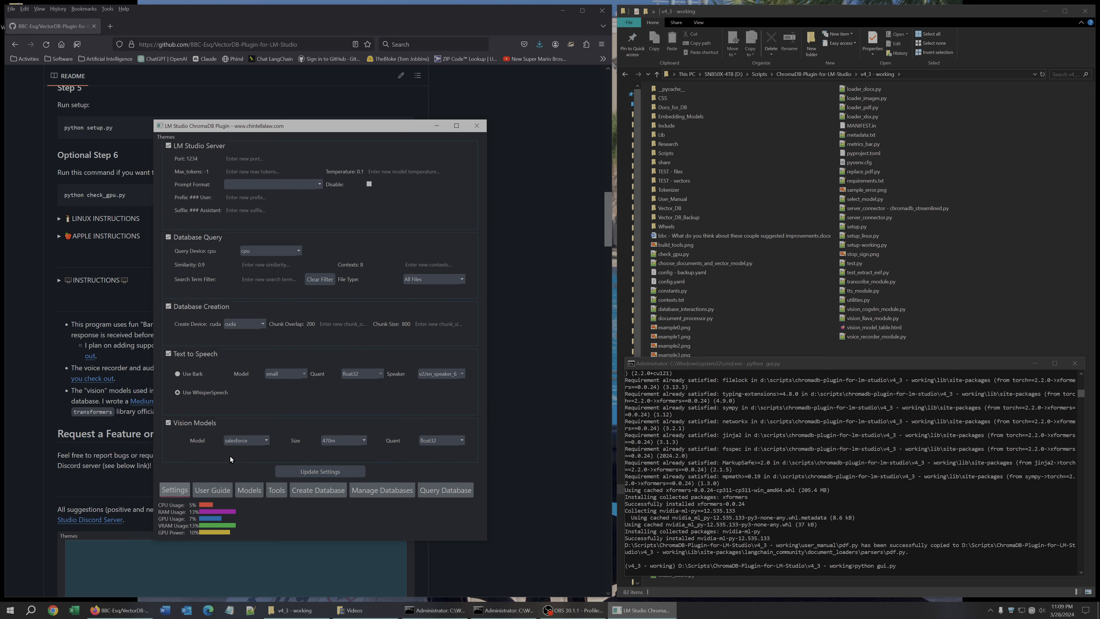
click(245, 439)
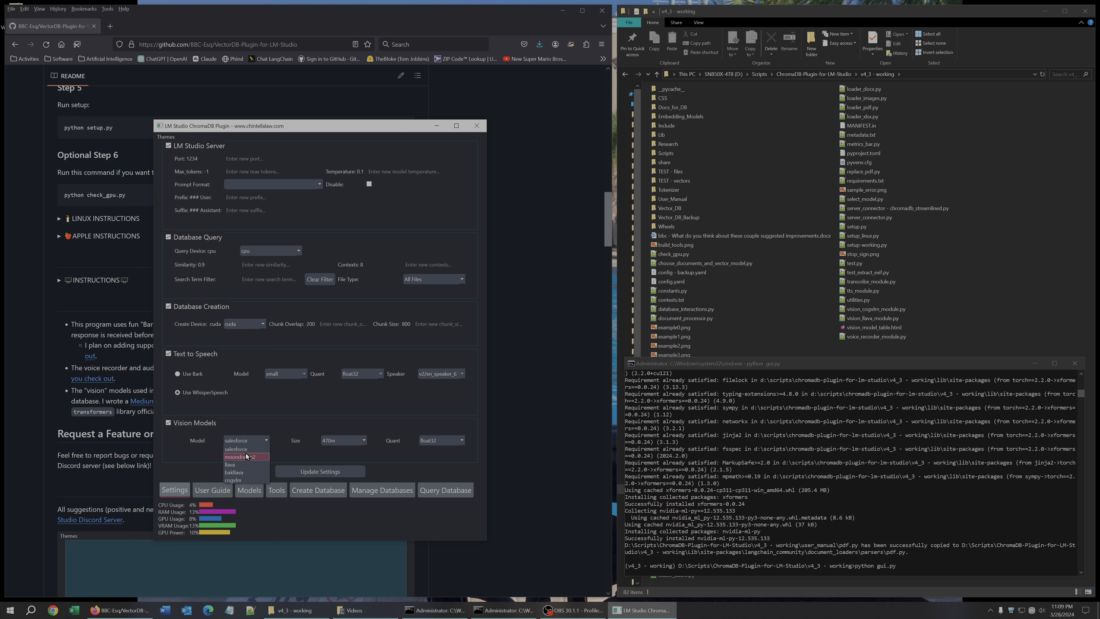
click(252, 419)
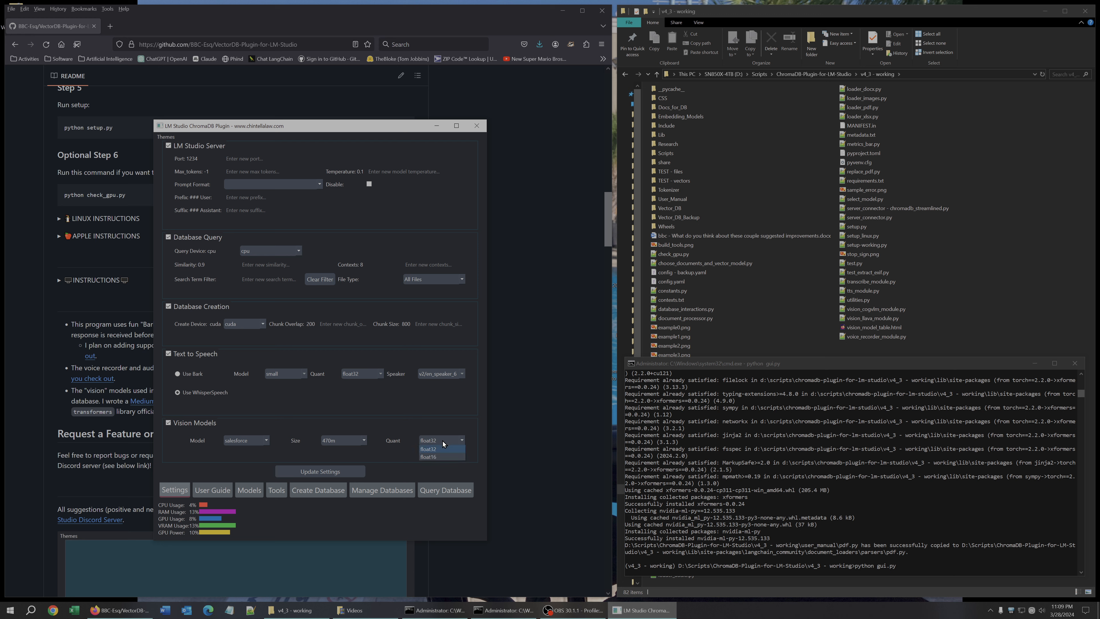
click(326, 419)
click(276, 490)
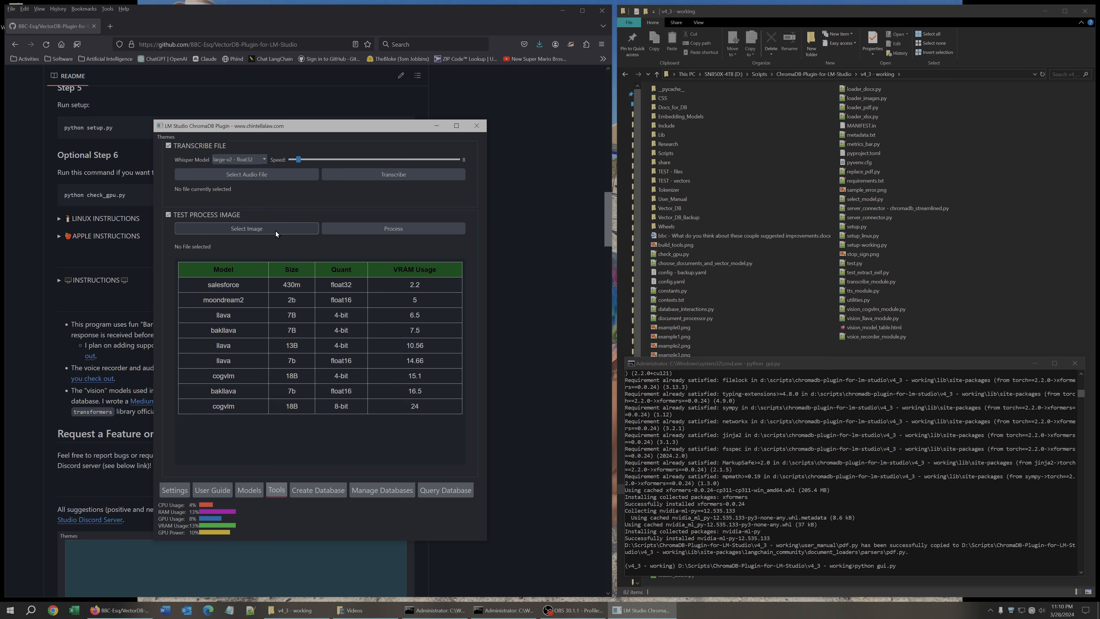
Browse the Create Database, Manage Databases, Query Database and Models tabs, then close the program.
click(321, 492)
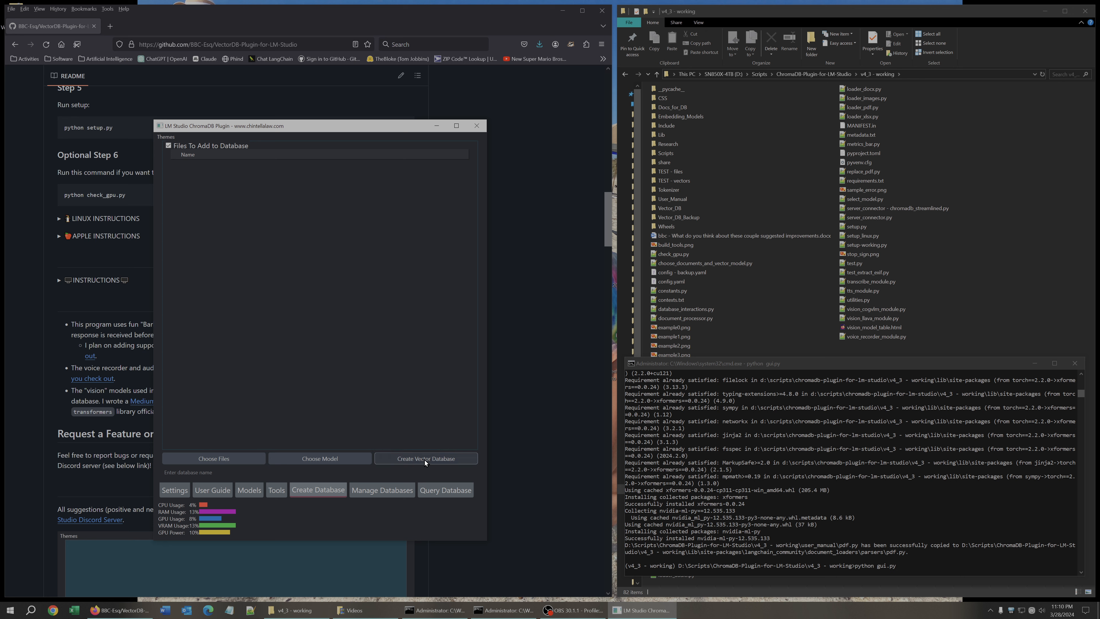
click(383, 491)
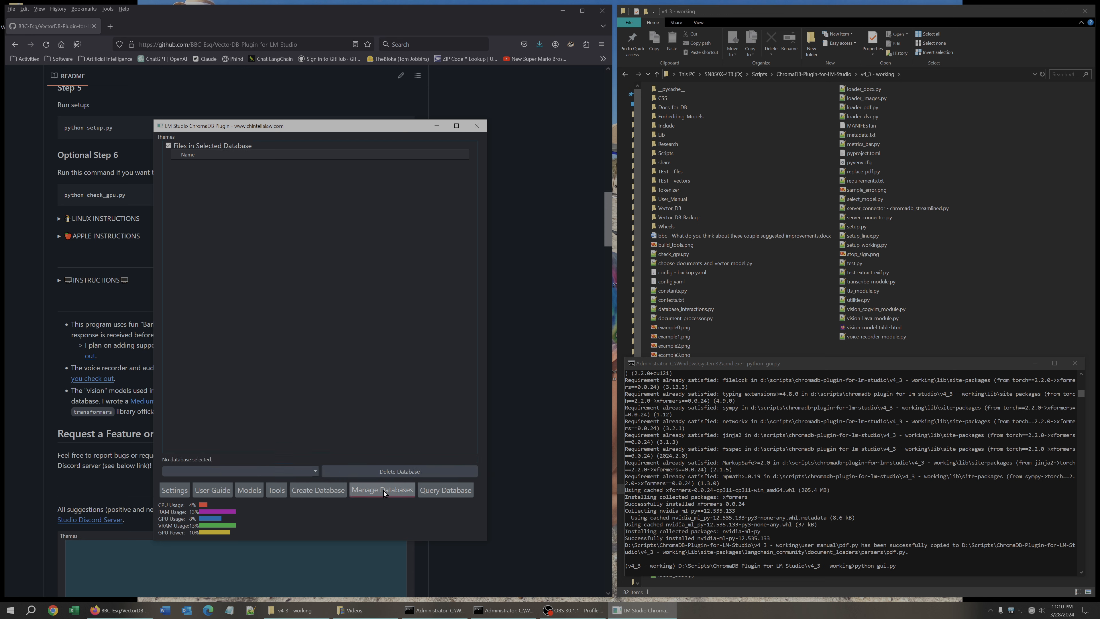
click(314, 472)
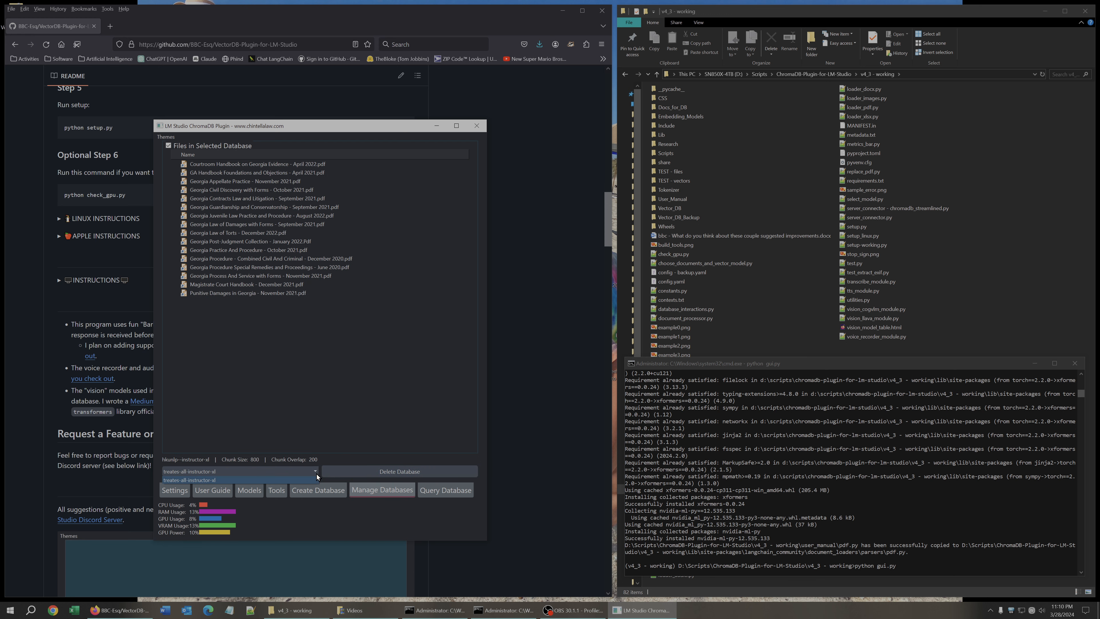
click(316, 474)
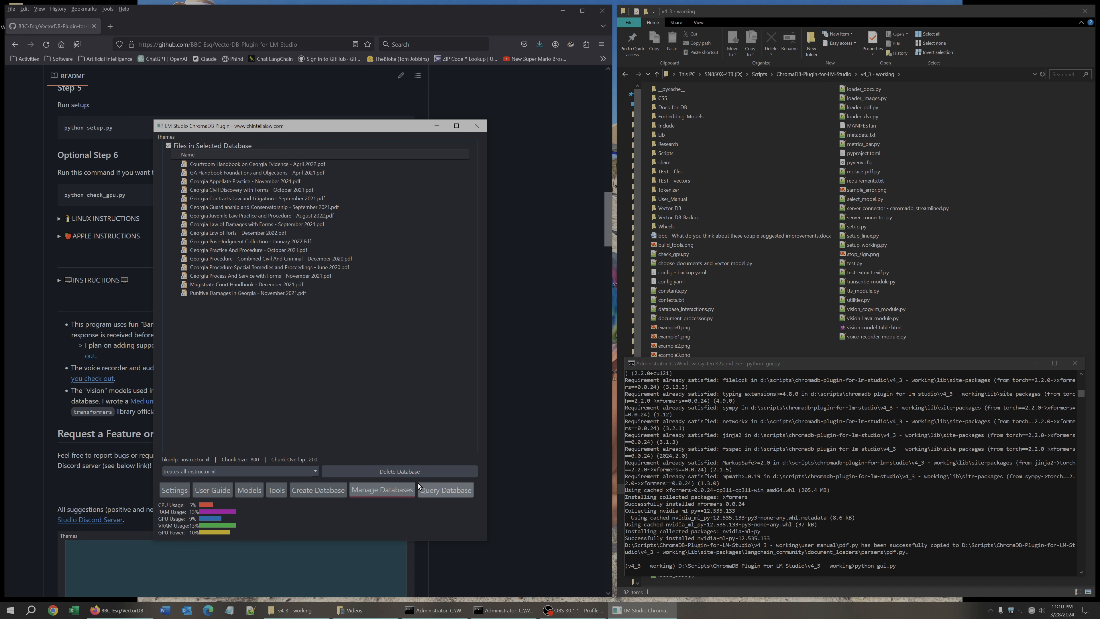
click(436, 491)
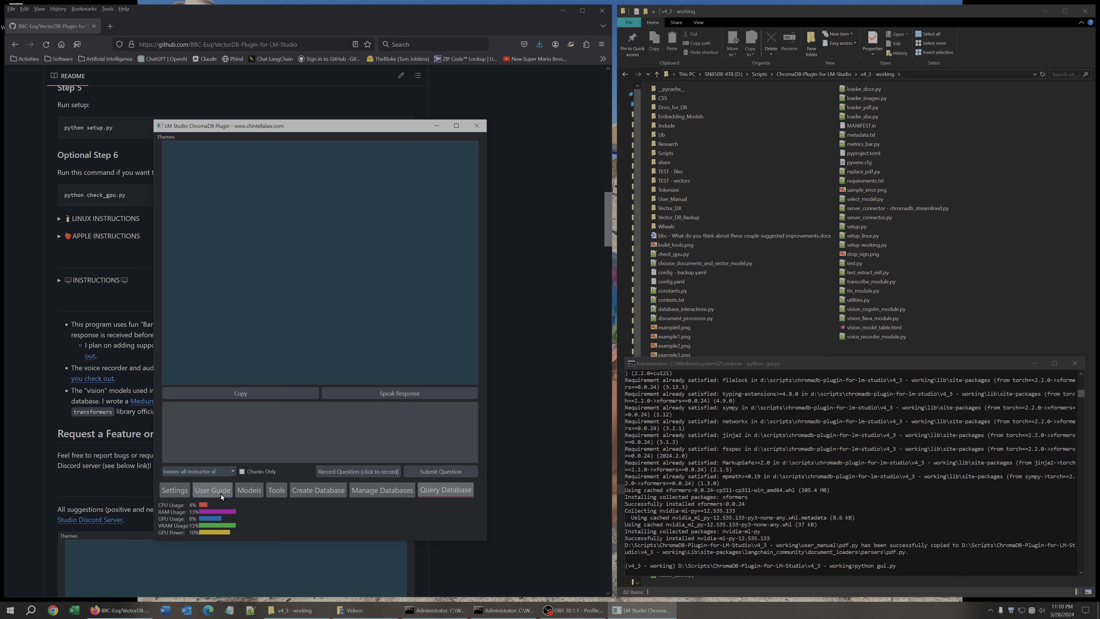
click(252, 491)
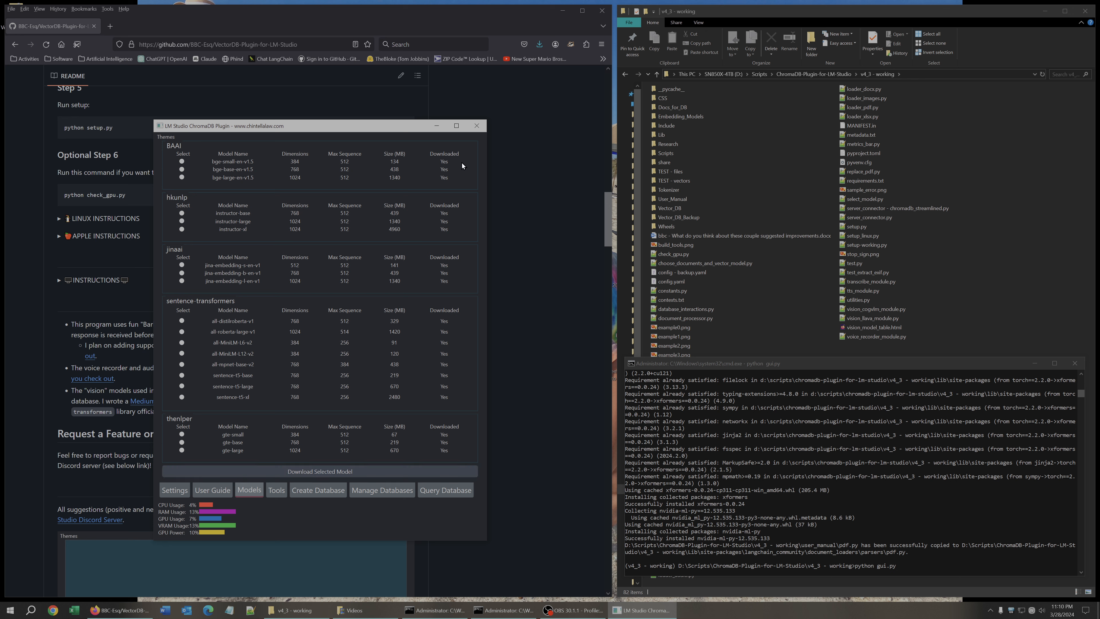
click(478, 126)
click(478, 126)
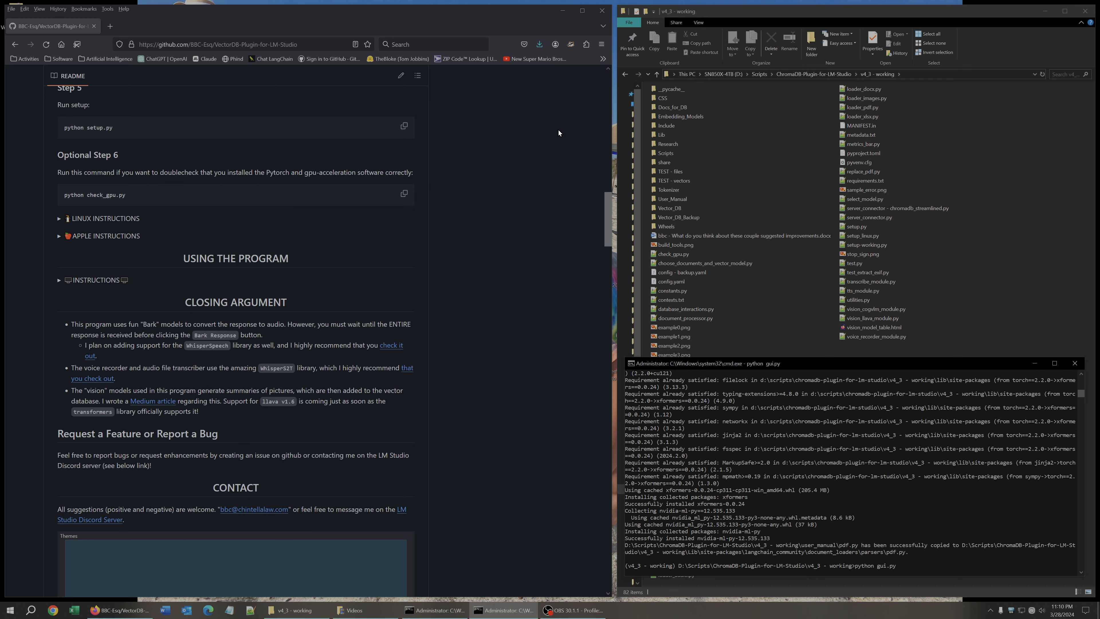
Open the Embedding_Models folder and delete the sentence-transformers--all-mpnet-base-v2 model folder.
double_click(672, 117)
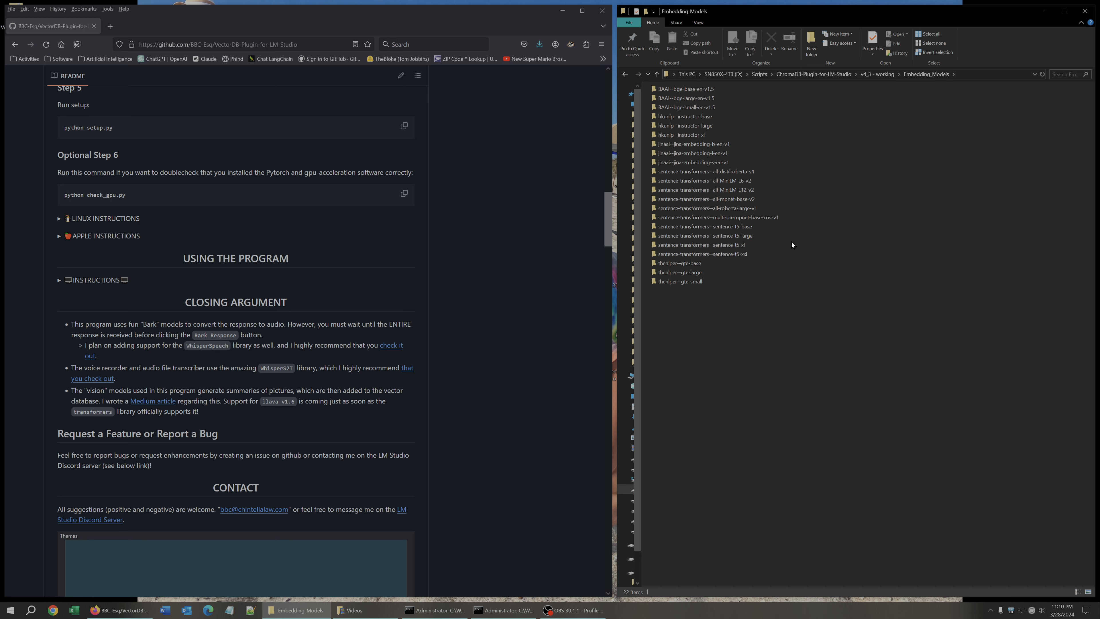
click(750, 200)
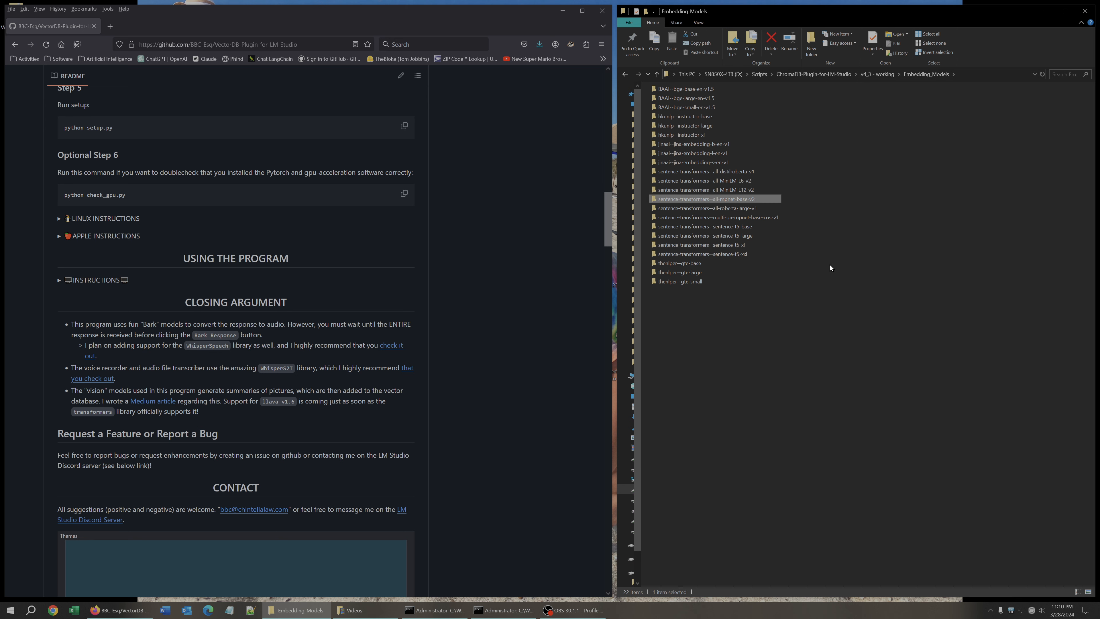
key(Delete)
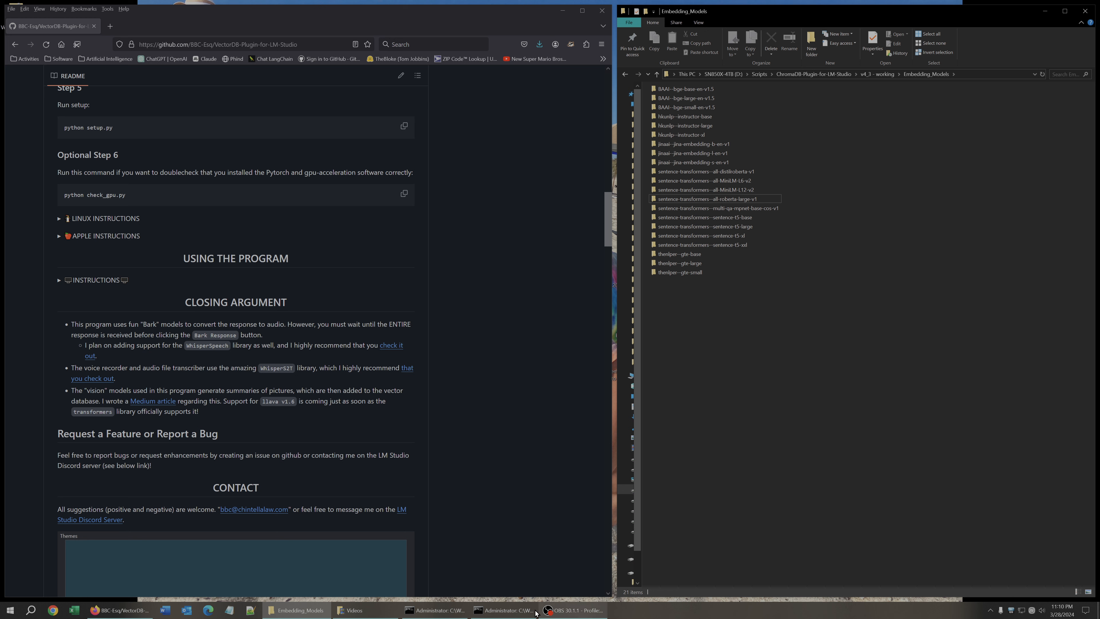
Relaunch the program by rerunning python gui.py in the command window.
click(511, 612)
click(903, 497)
key(Escape)
key(Up)
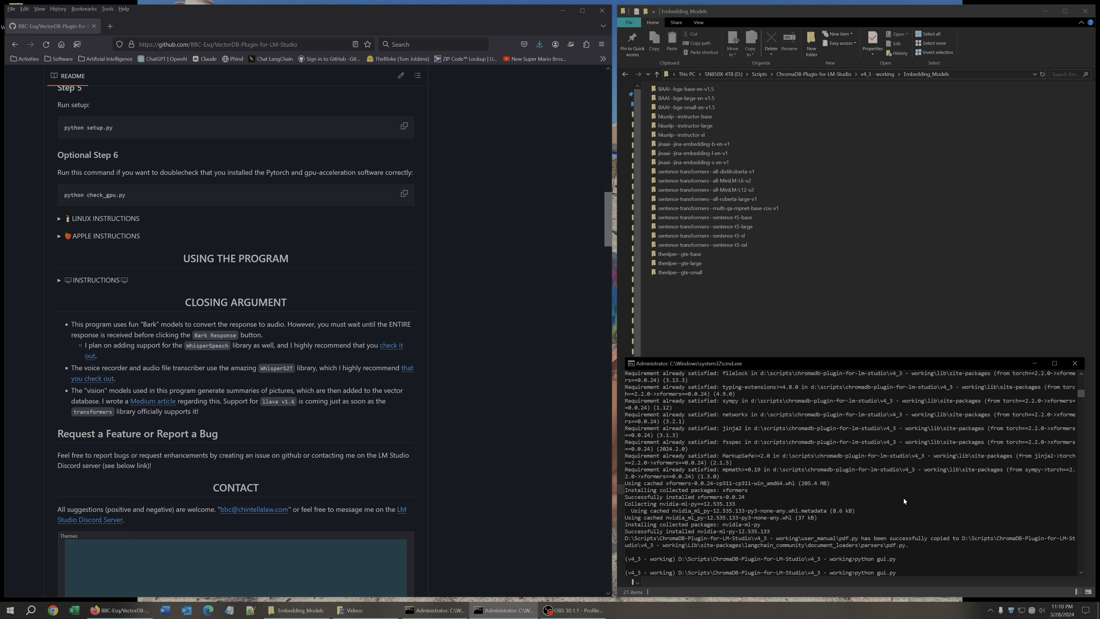
key(Return)
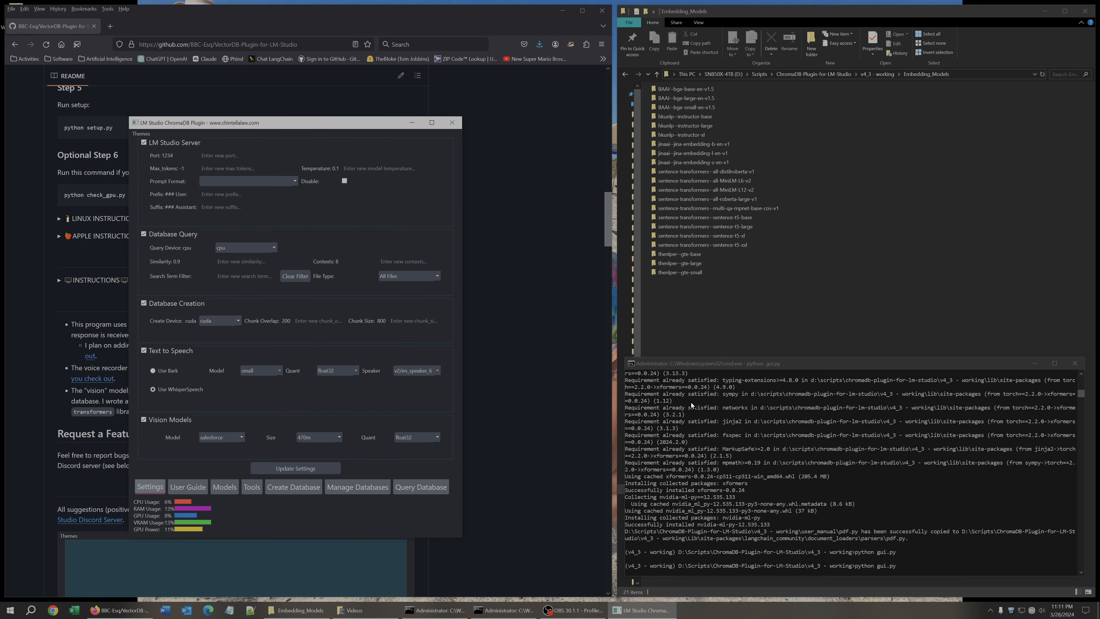
Select all-mpnet-base-v2 under sentence-transformers in the Models tab and download the selected model.
click(219, 488)
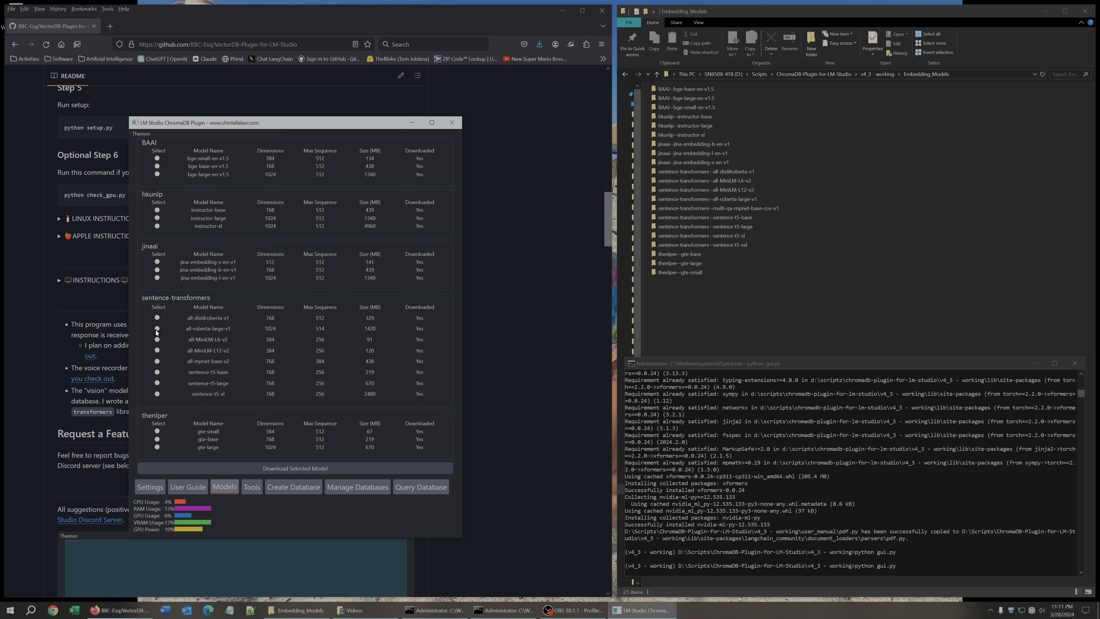
click(156, 360)
click(239, 468)
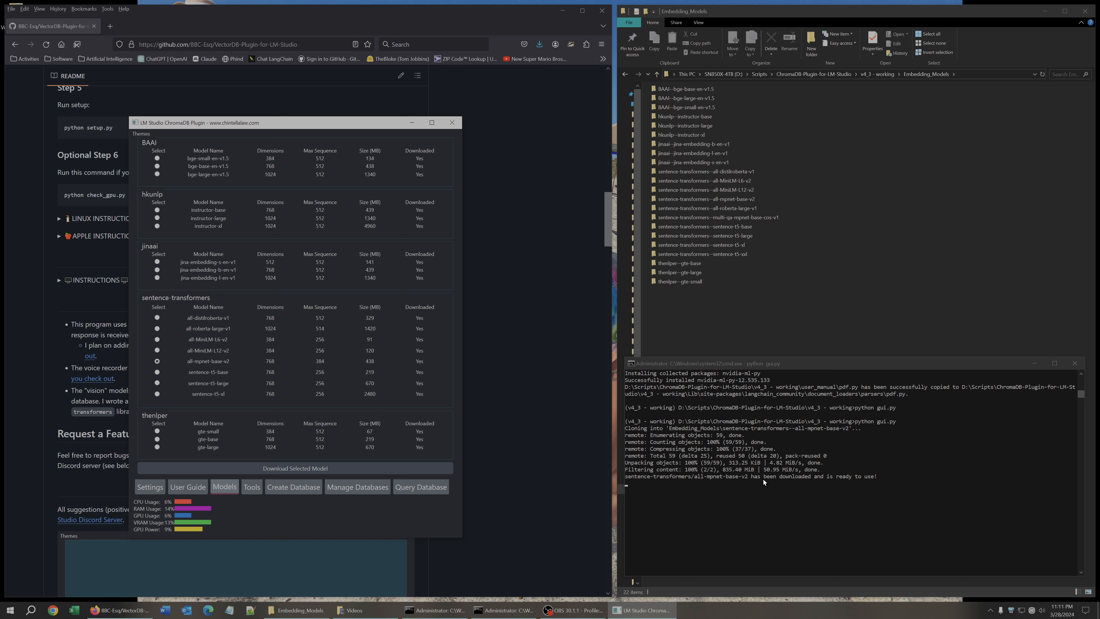
Add test_txt.txt from the TEST - files folder to the Create Database file list.
click(252, 489)
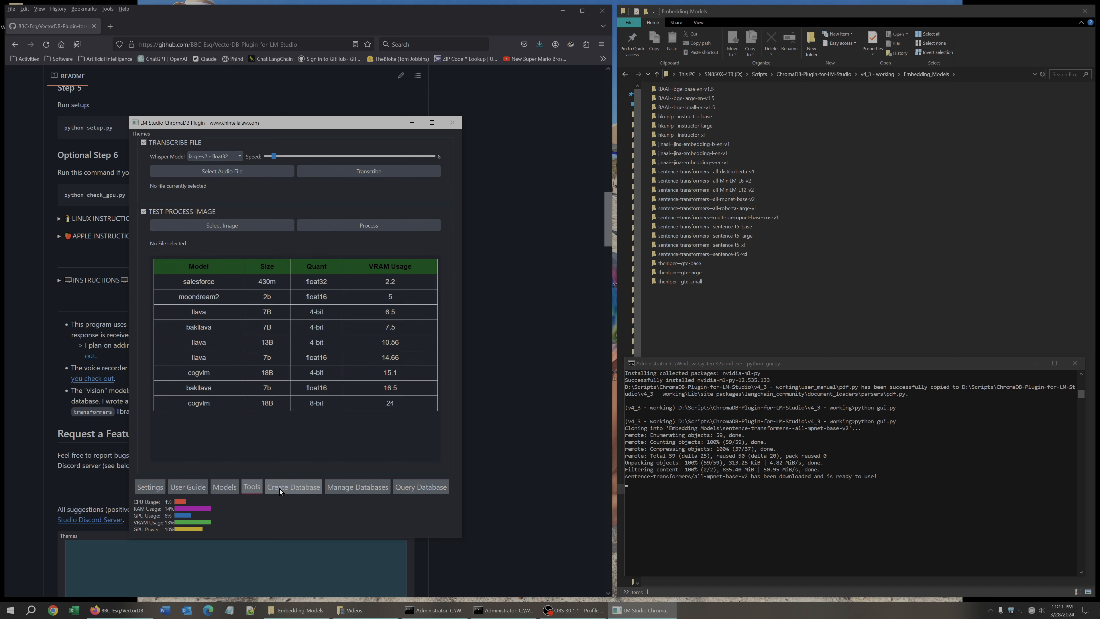
click(291, 489)
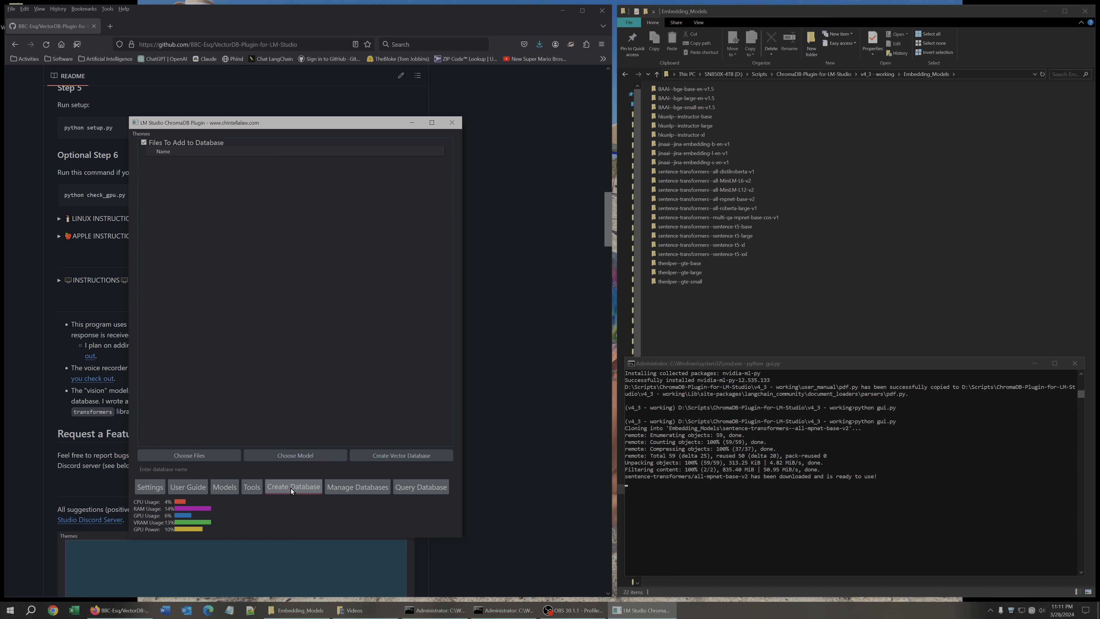
click(219, 452)
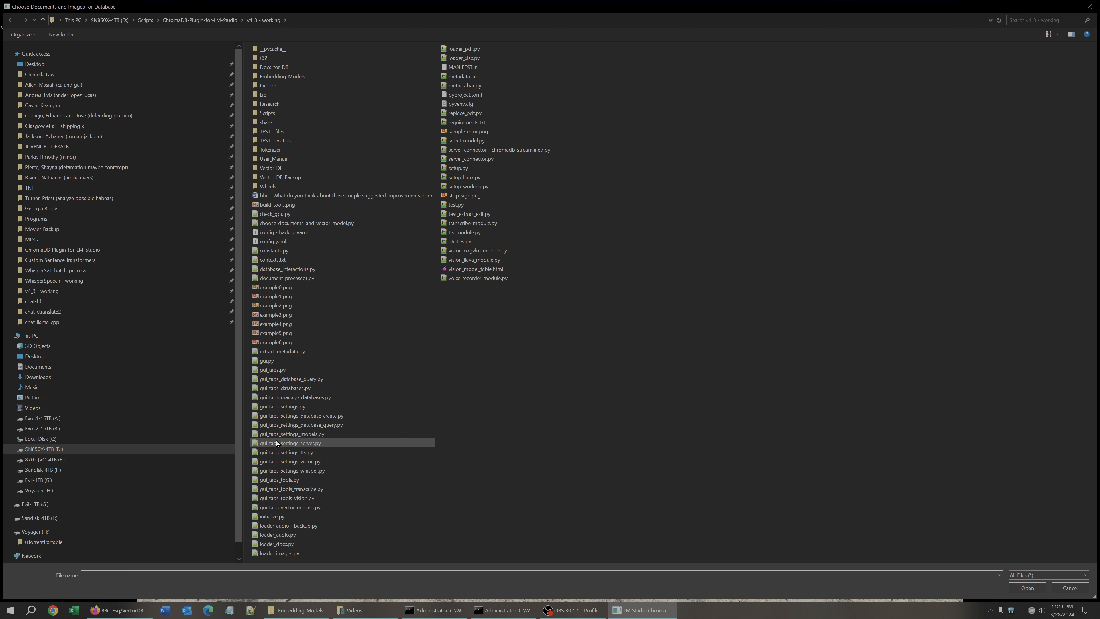
double_click(279, 134)
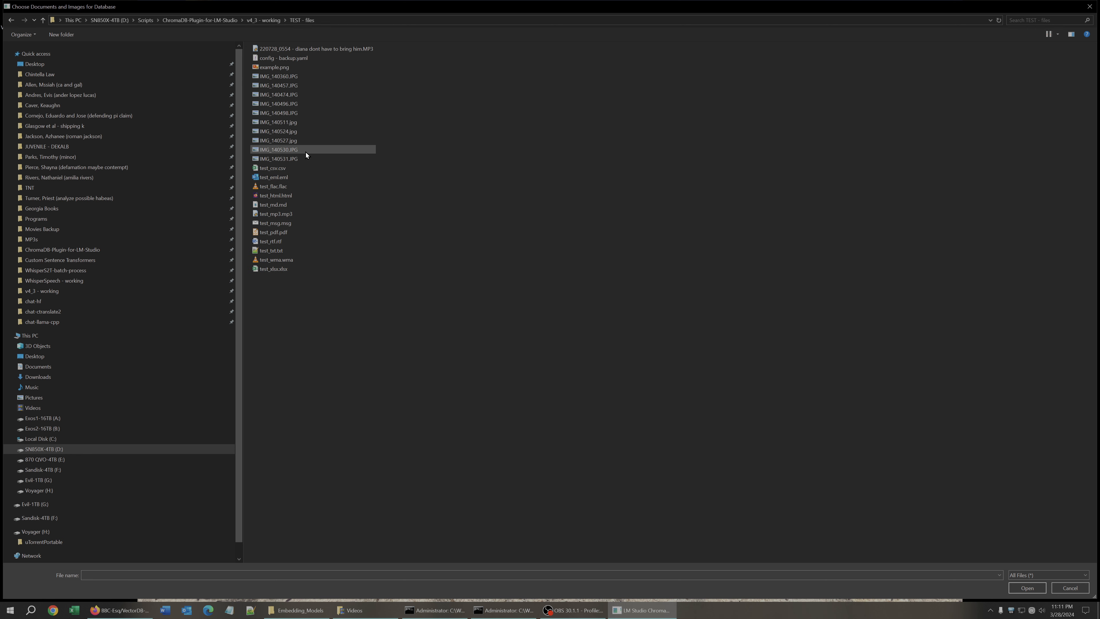
drag(242, 180, 36, 181)
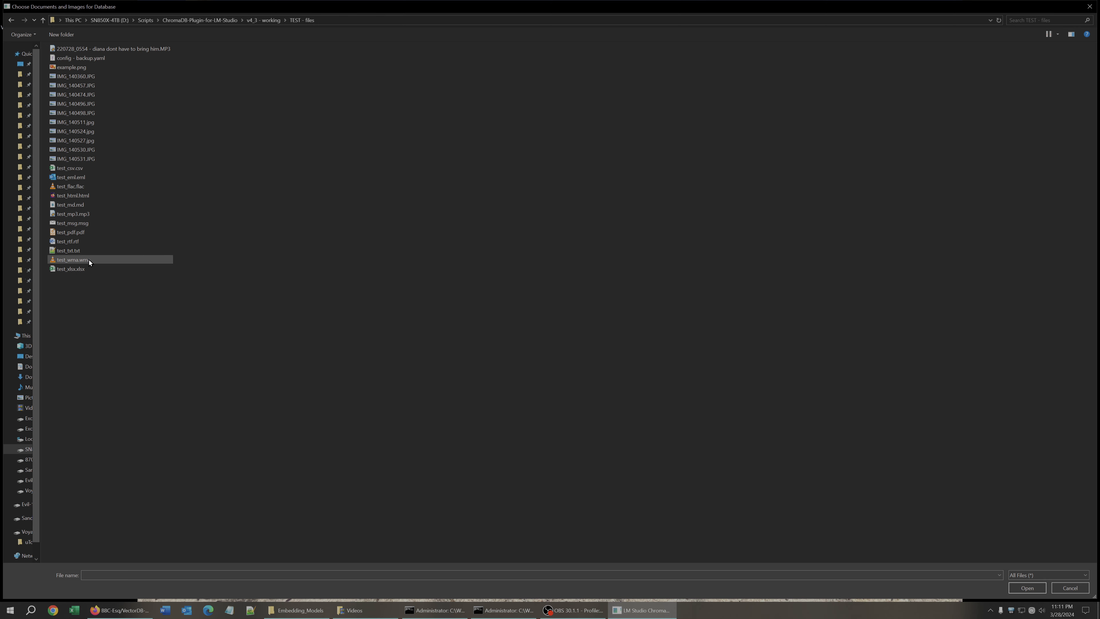
click(69, 250)
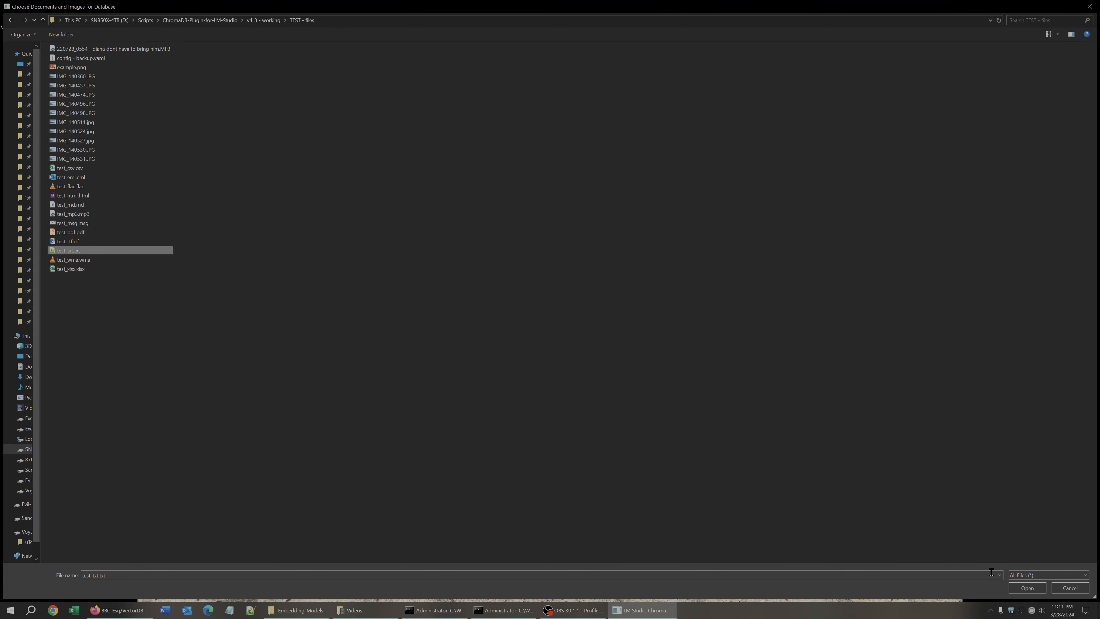
click(1035, 588)
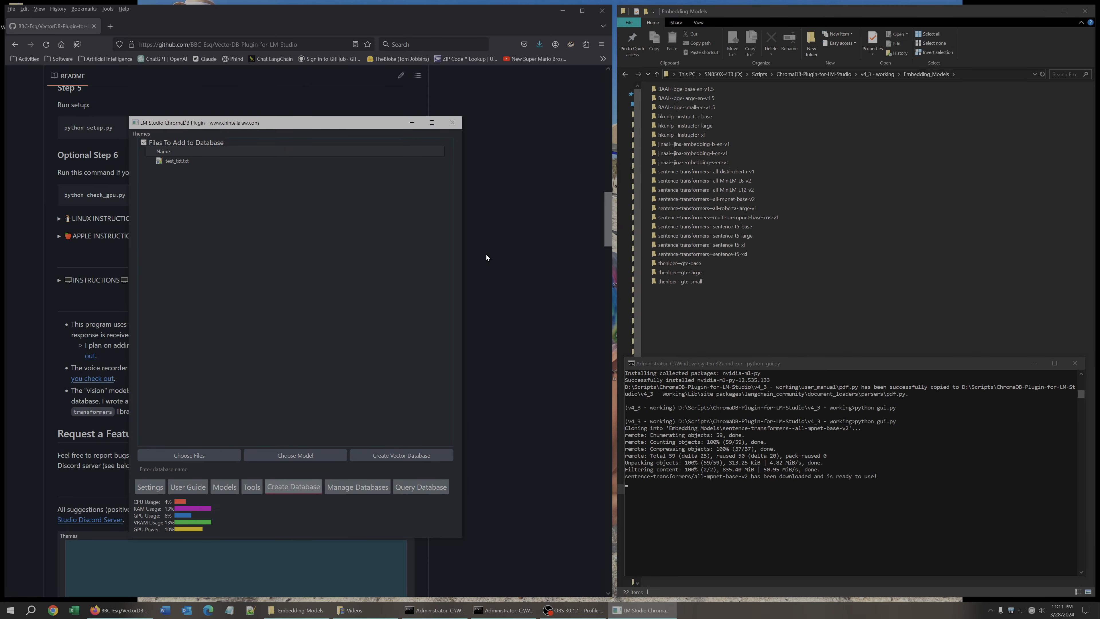
Add the eight IMG image files from the TEST - files folder to the database file list.
right_click(192, 160)
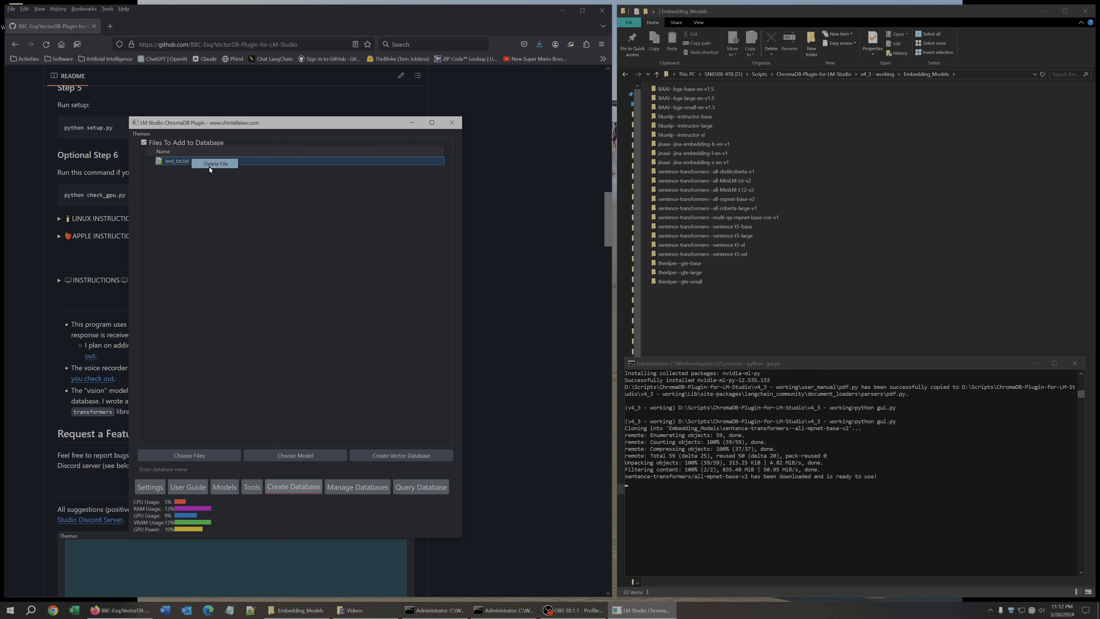
click(240, 219)
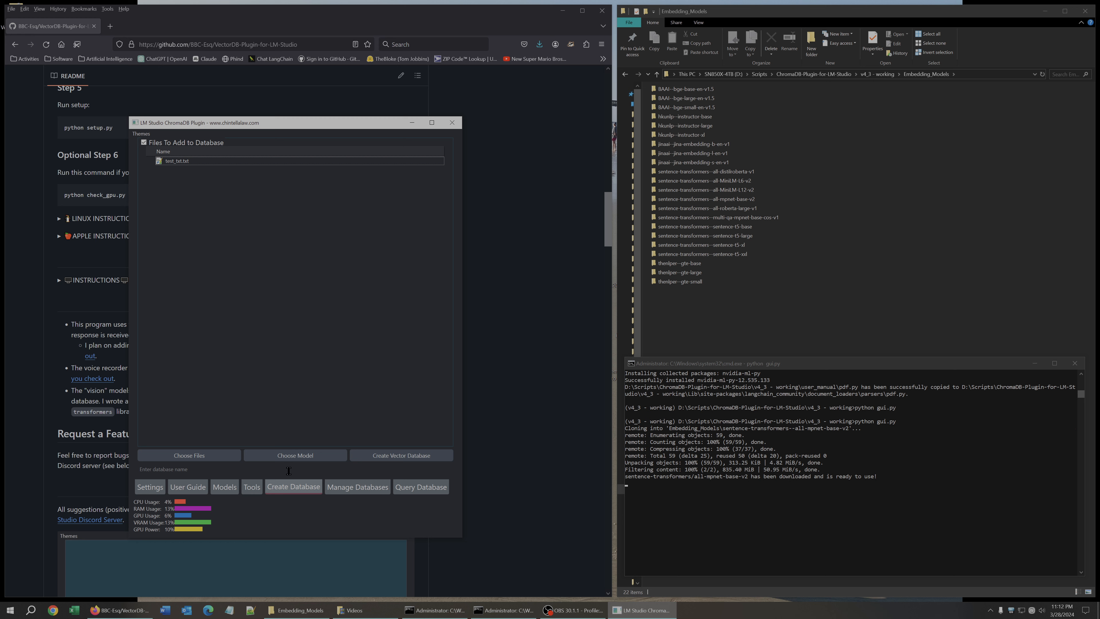
click(214, 455)
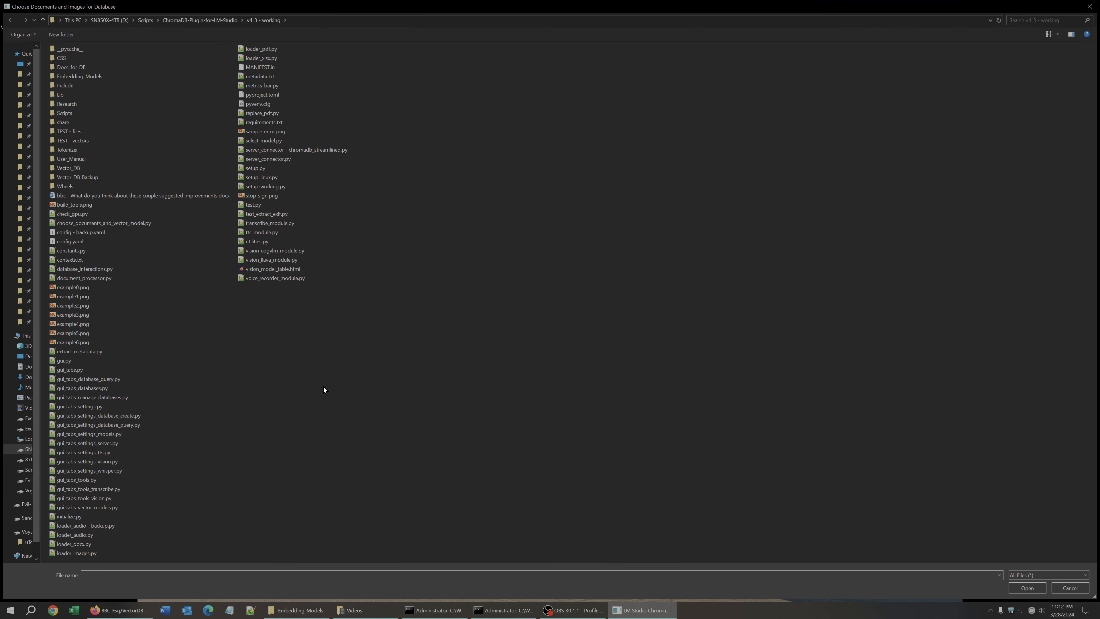
double_click(92, 132)
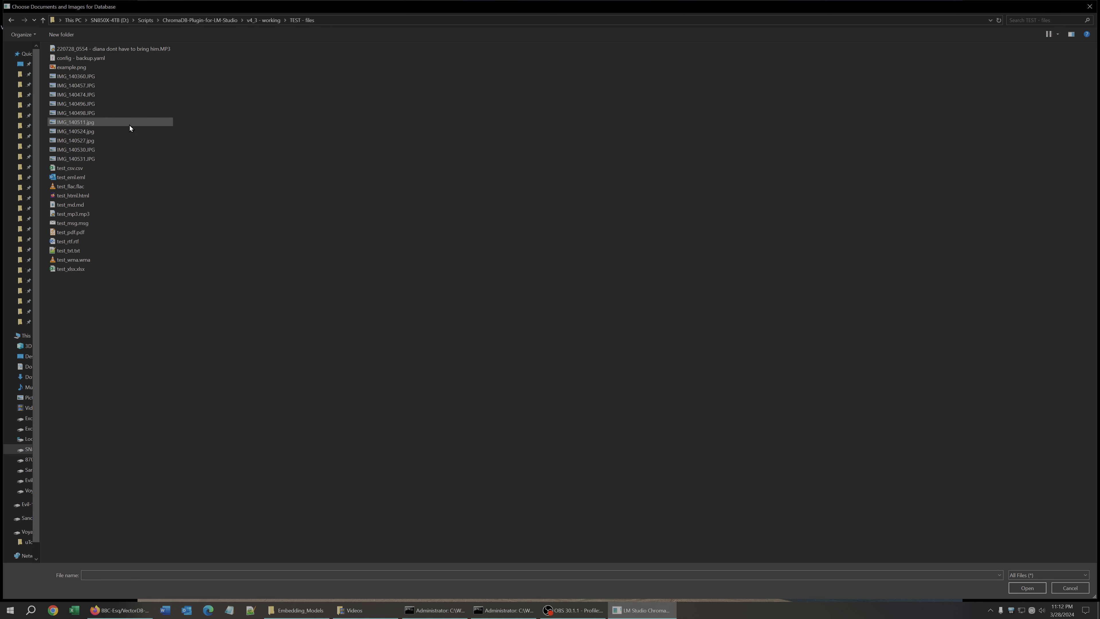
drag(198, 77, 61, 144)
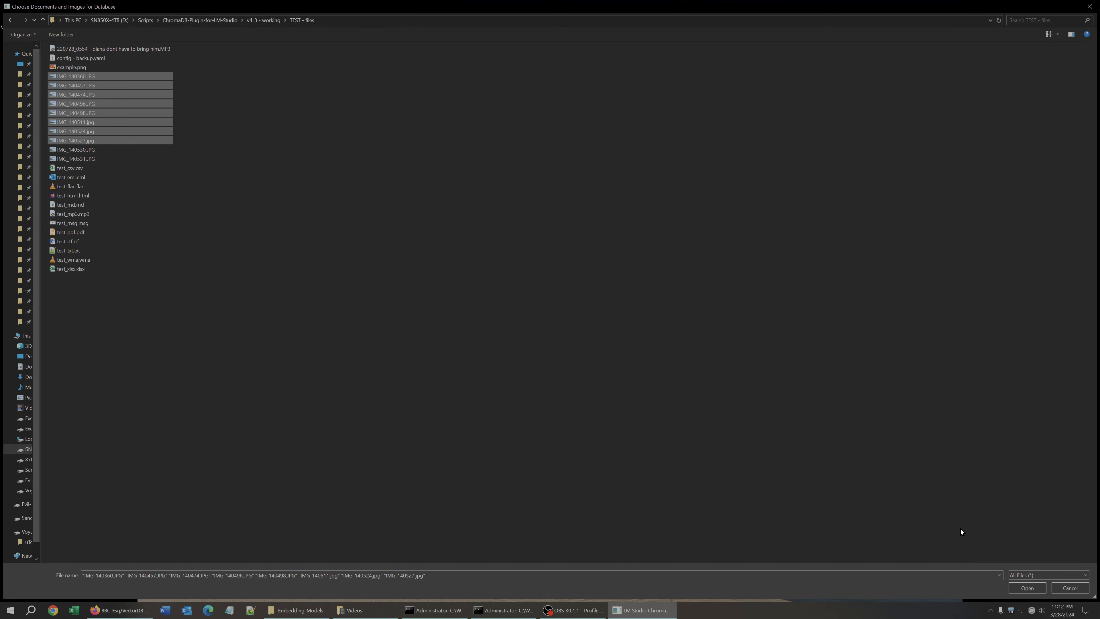
click(1029, 590)
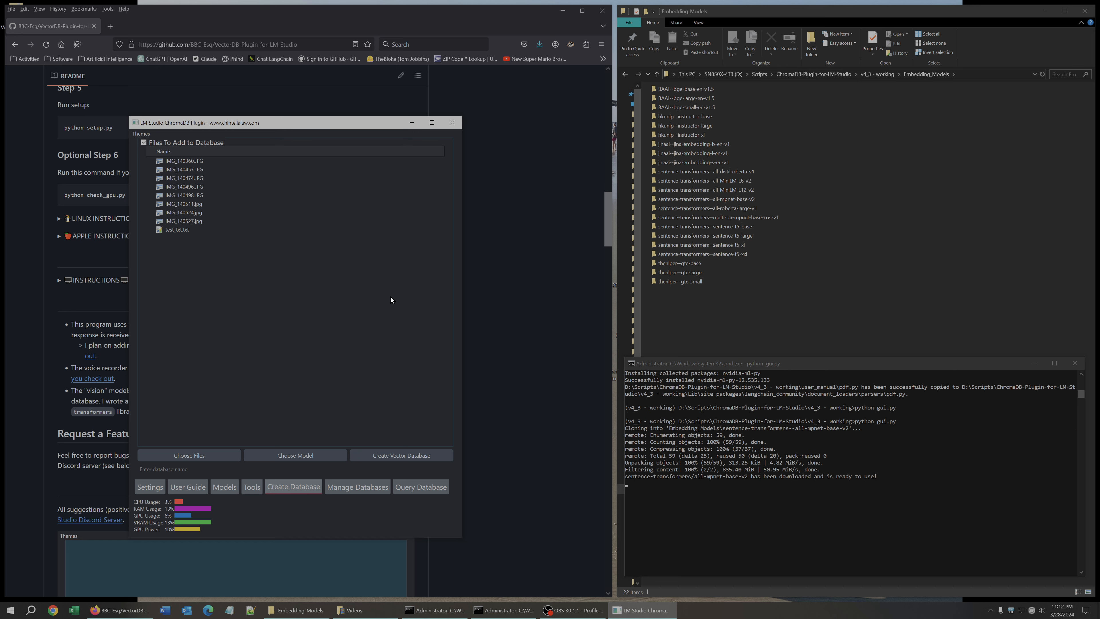
Choose the sentence-transformers--all-mpnet-base-v2 folder as the embedding model and name the database test.
click(286, 457)
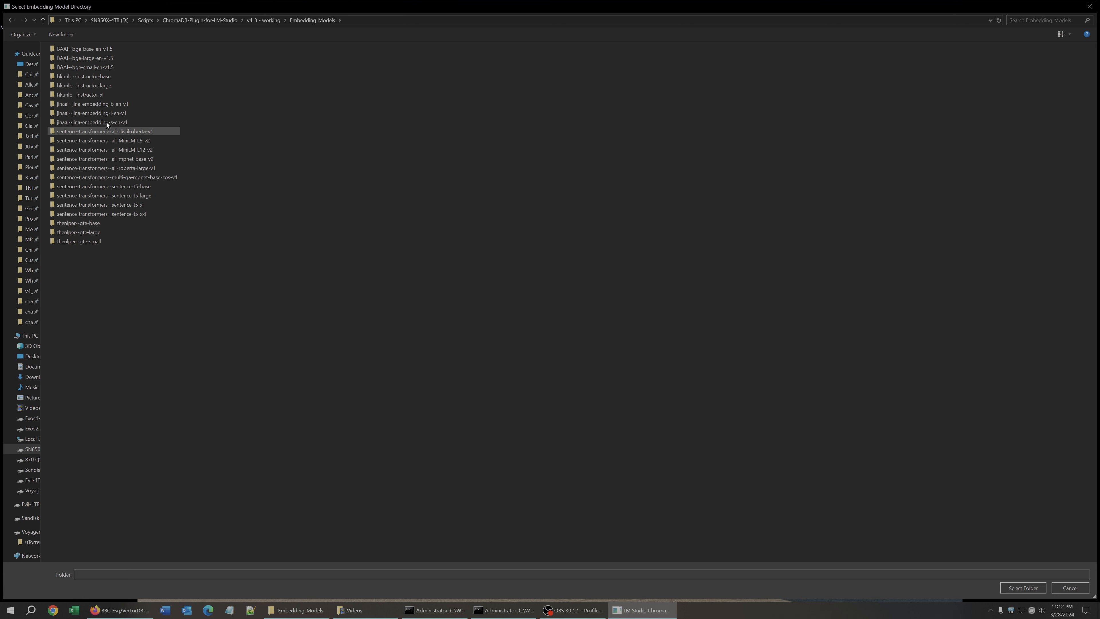
click(98, 159)
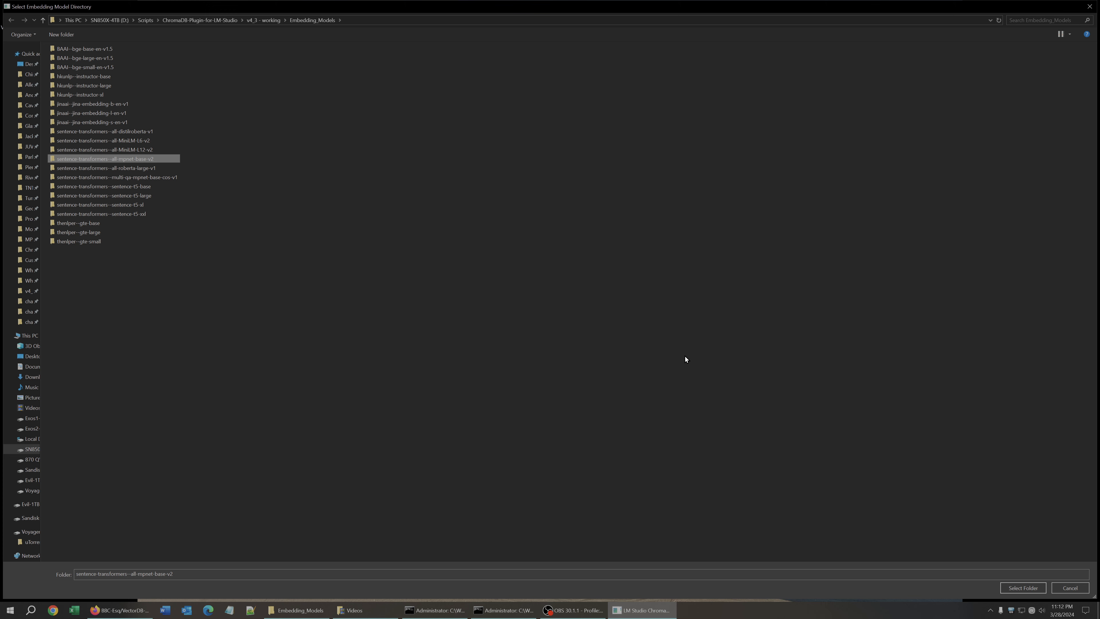
click(1023, 588)
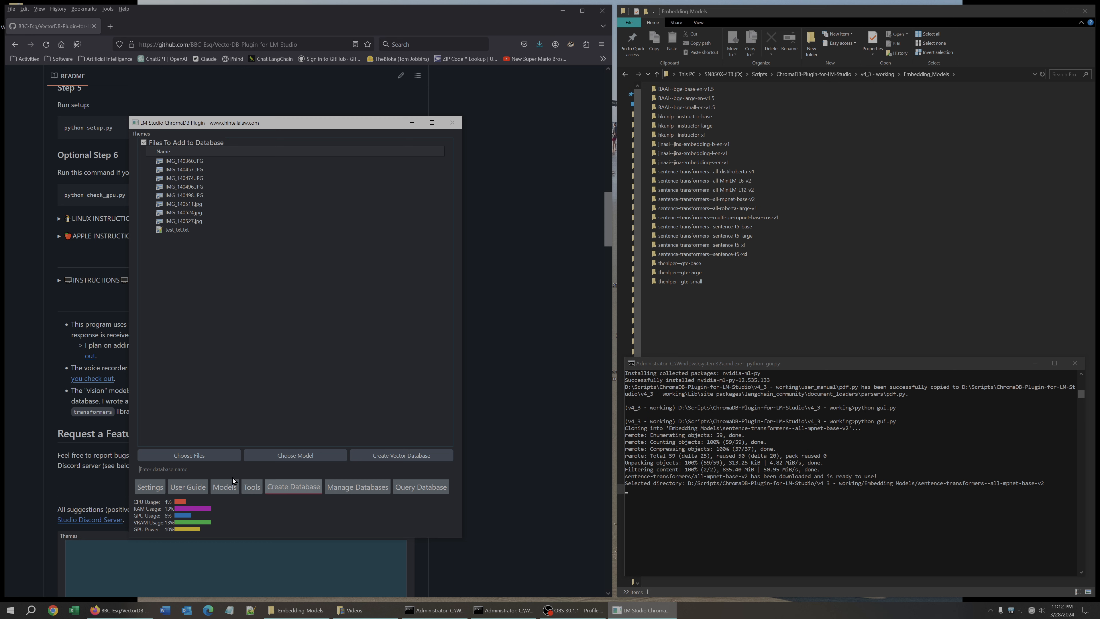
text(test)
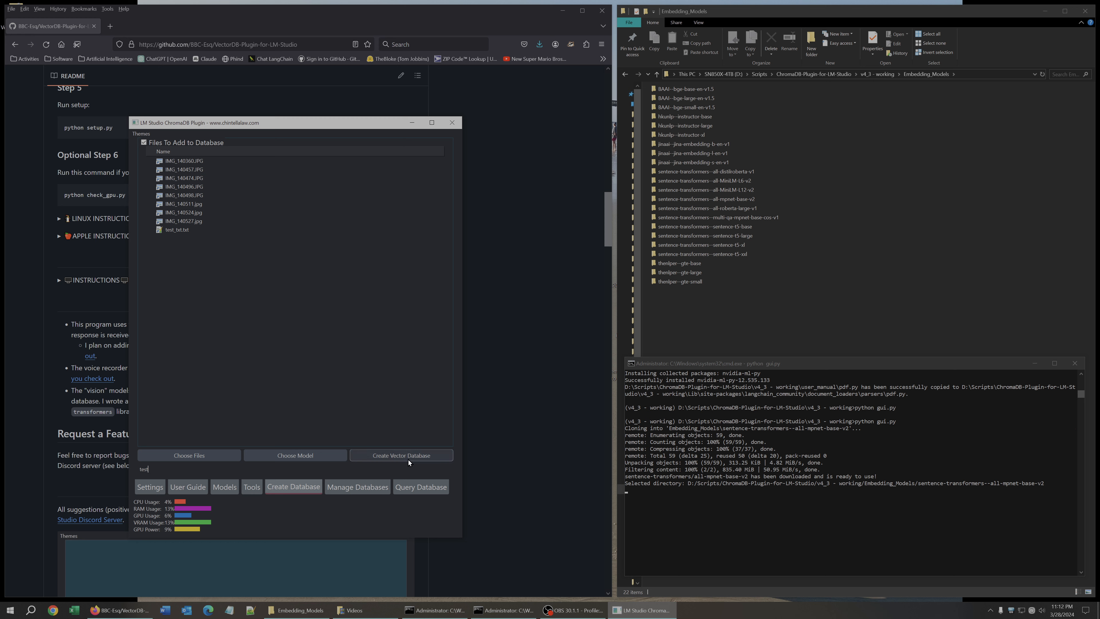
Try to apply the settings without entering any new values.
click(154, 490)
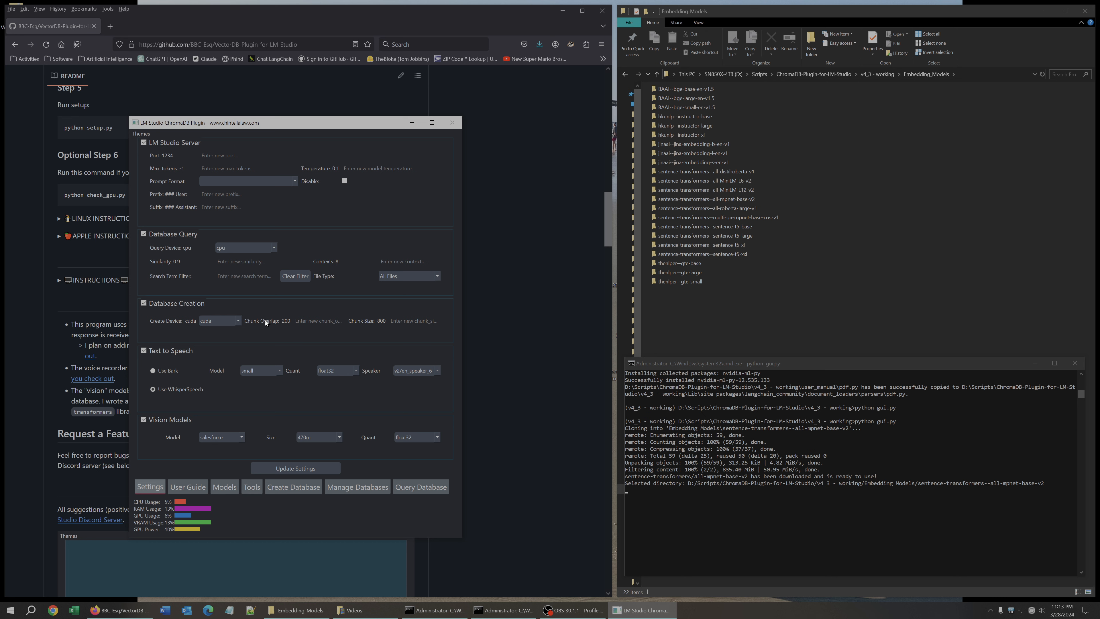
click(295, 468)
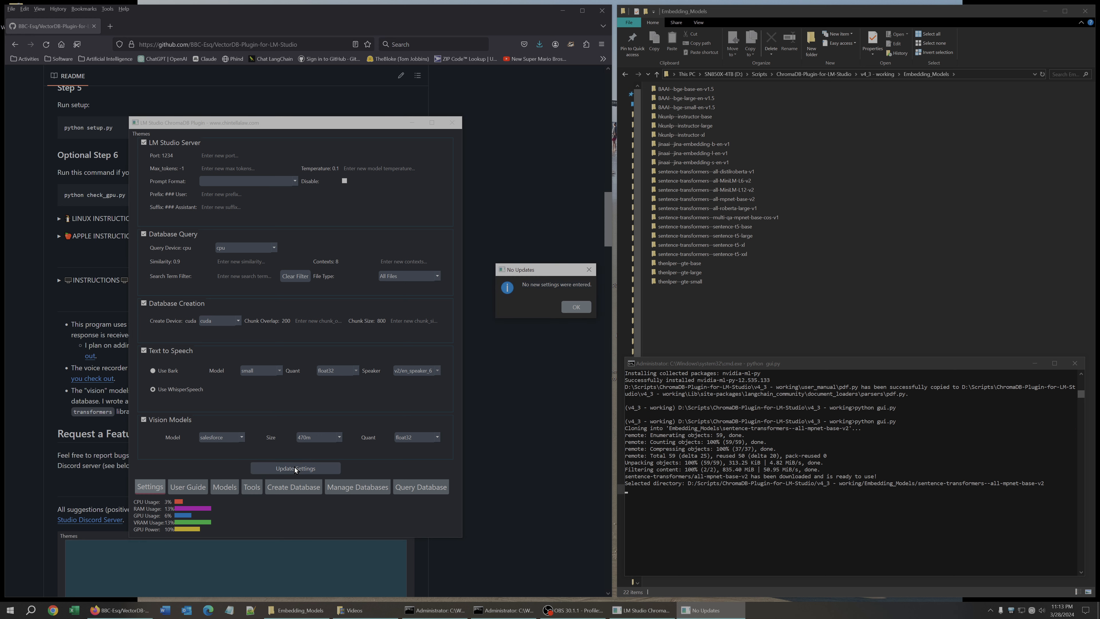
click(576, 307)
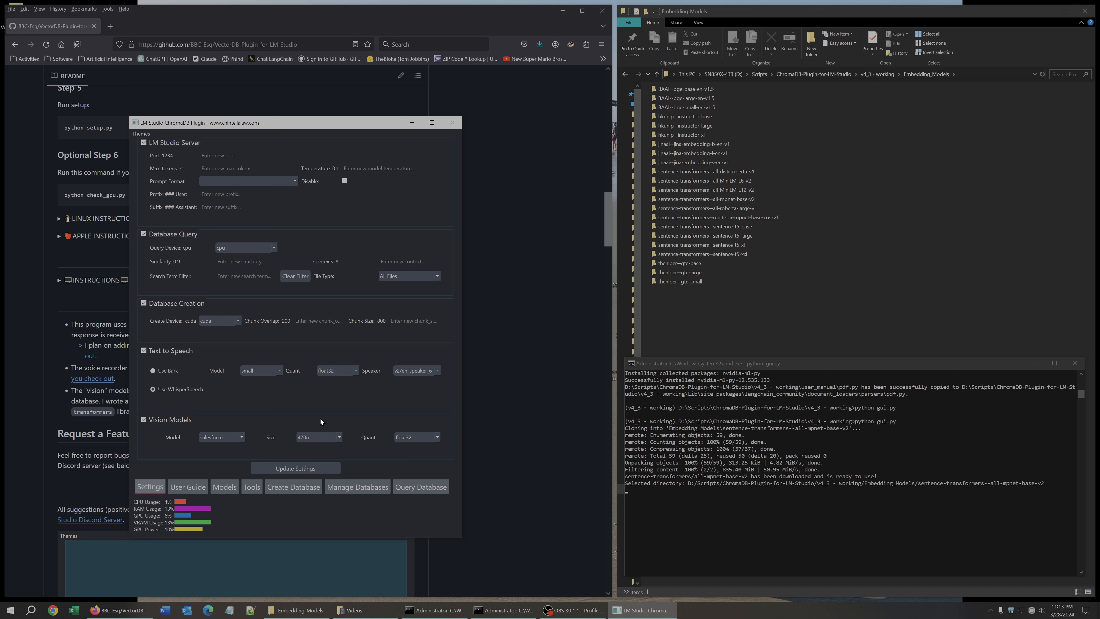
Create the vector database, confirming the prompt, and follow its progress in the command window.
click(297, 489)
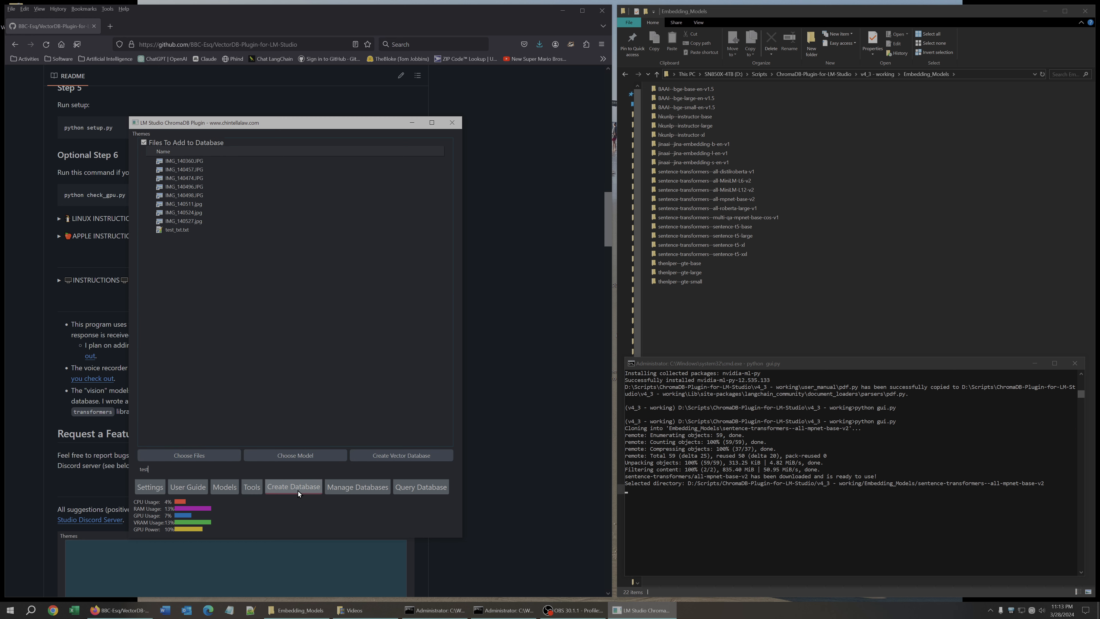
click(381, 456)
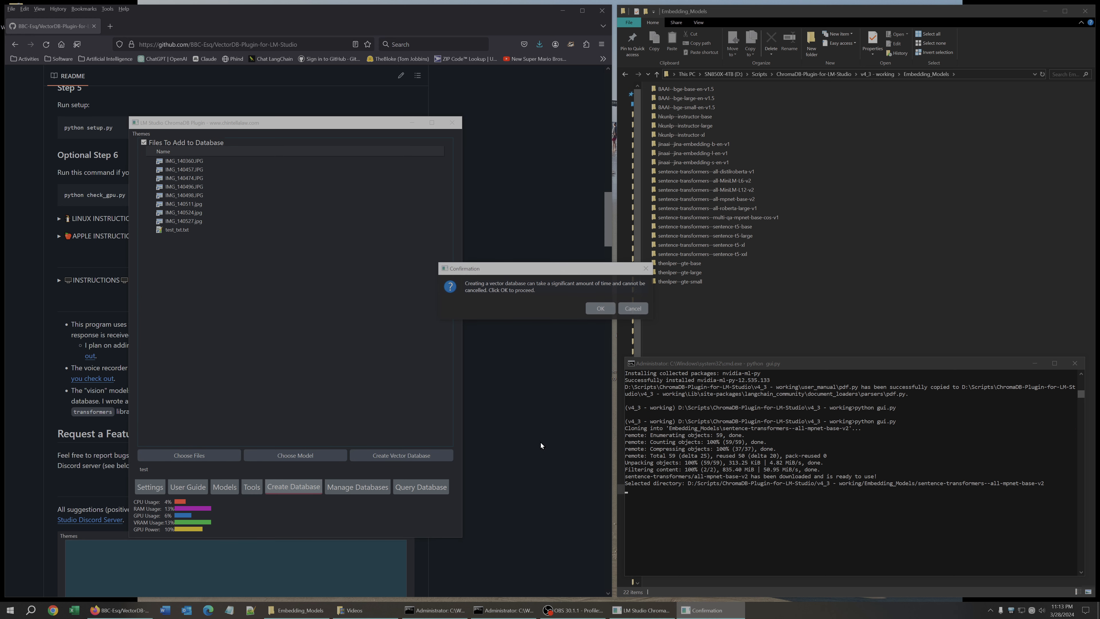
click(602, 309)
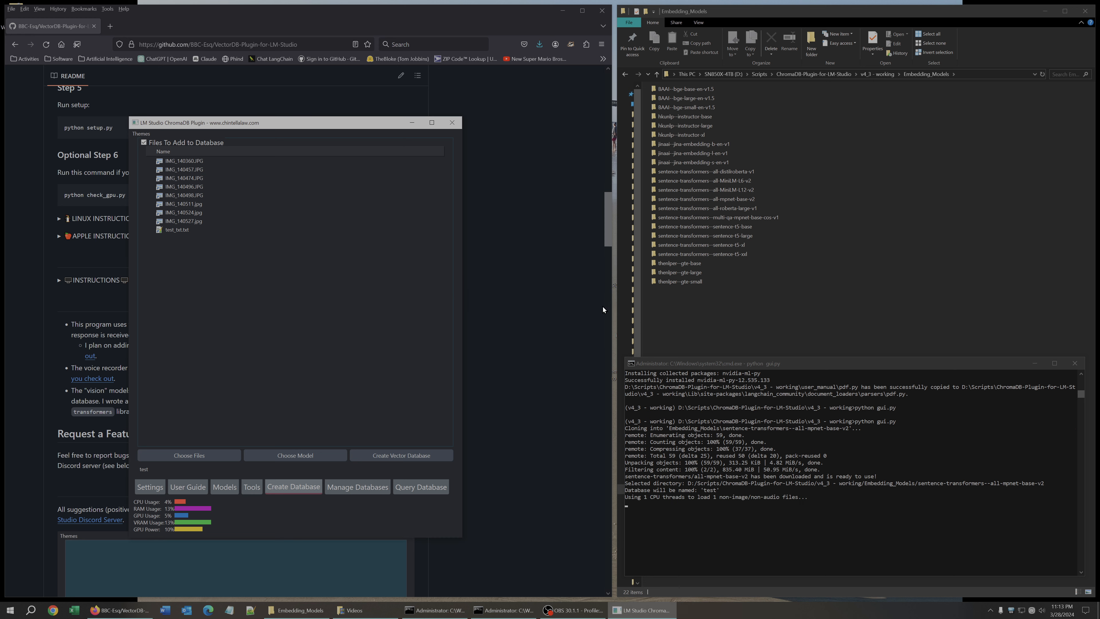
drag(625, 383, 506, 384)
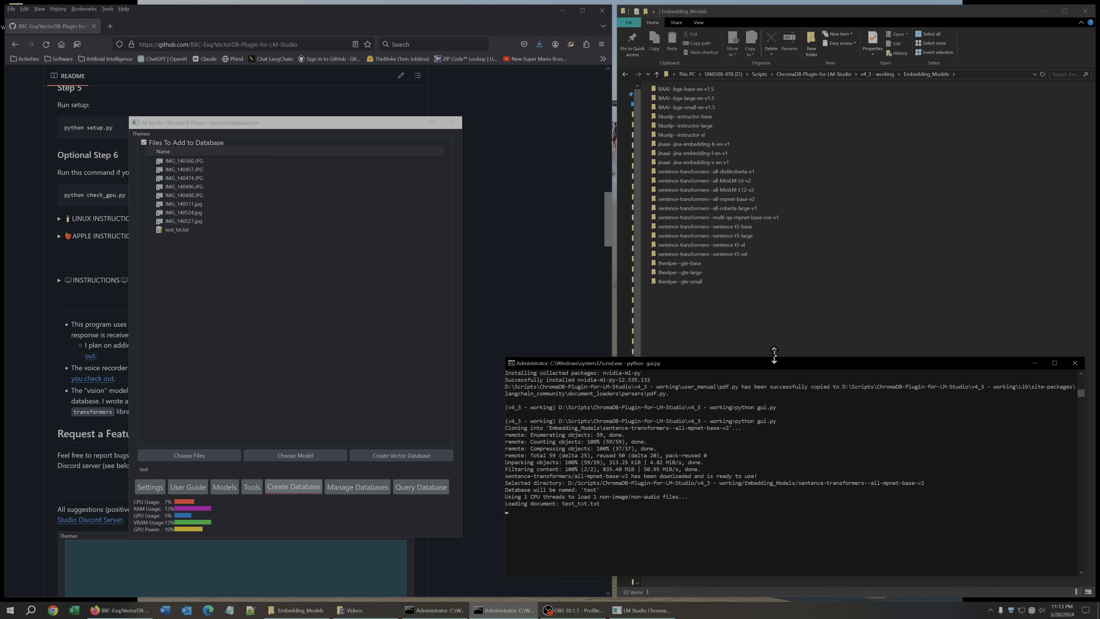
drag(770, 359, 758, 191)
scroll(719, 321, down, 10)
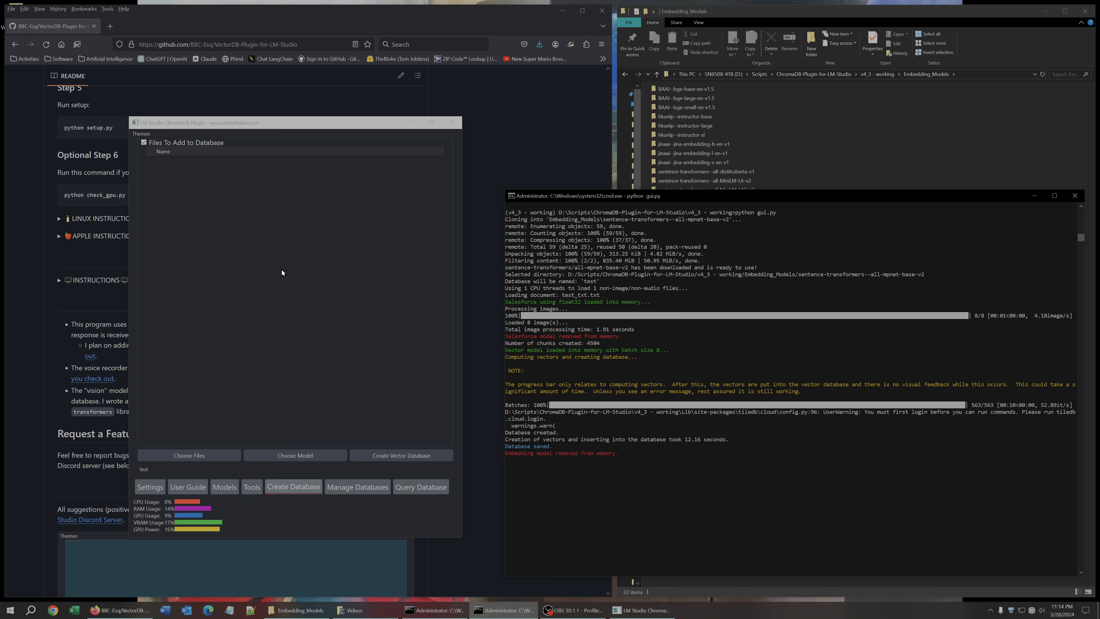
Select the test database for querying in the Query Database tab.
click(416, 491)
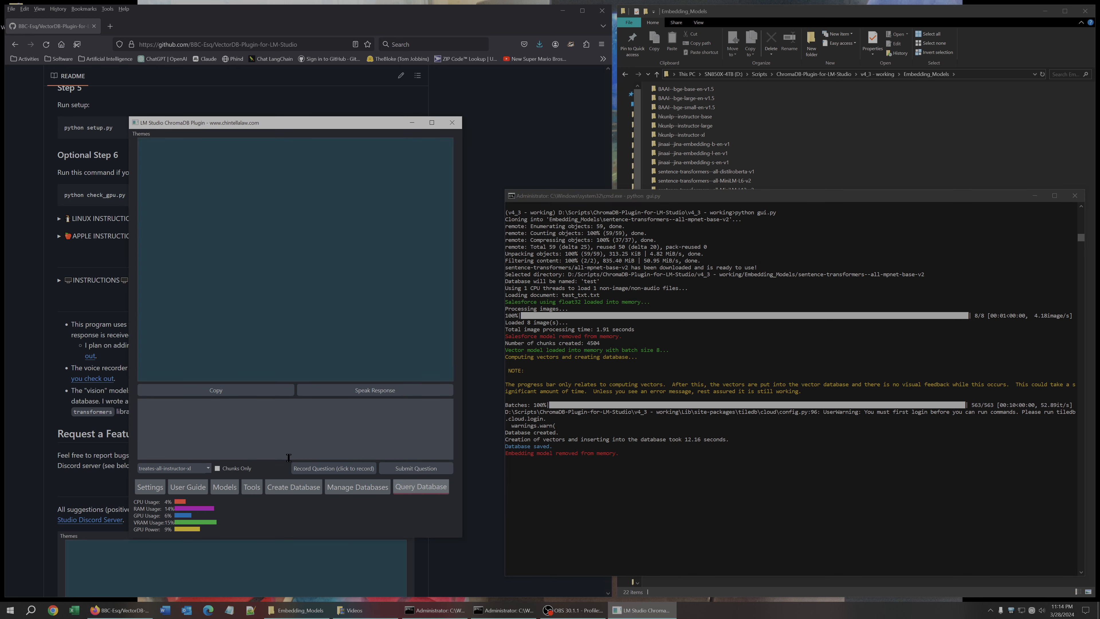
click(183, 468)
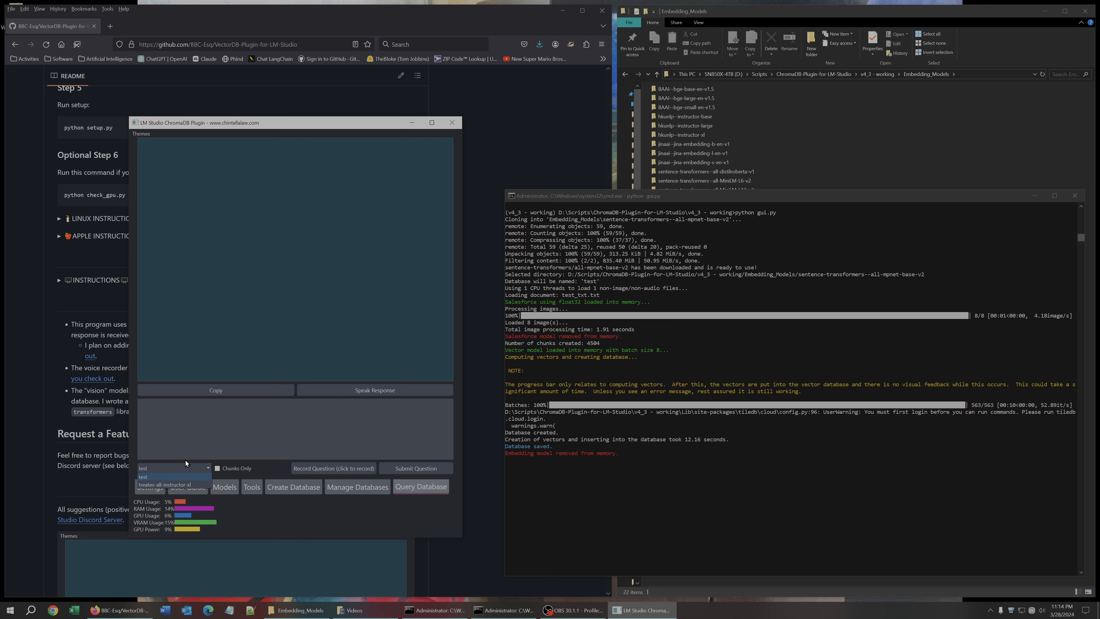
click(187, 477)
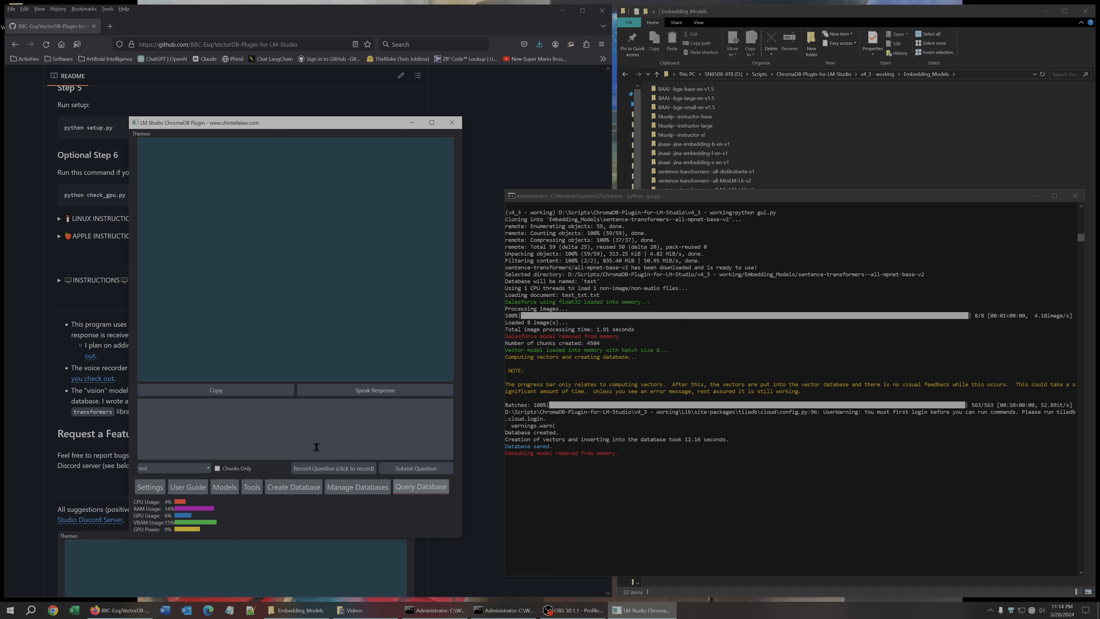
Record the question "What is the deadline to hold a preliminary protective hearing in a dependency case?", enable Chunks Only and submit it.
click(329, 468)
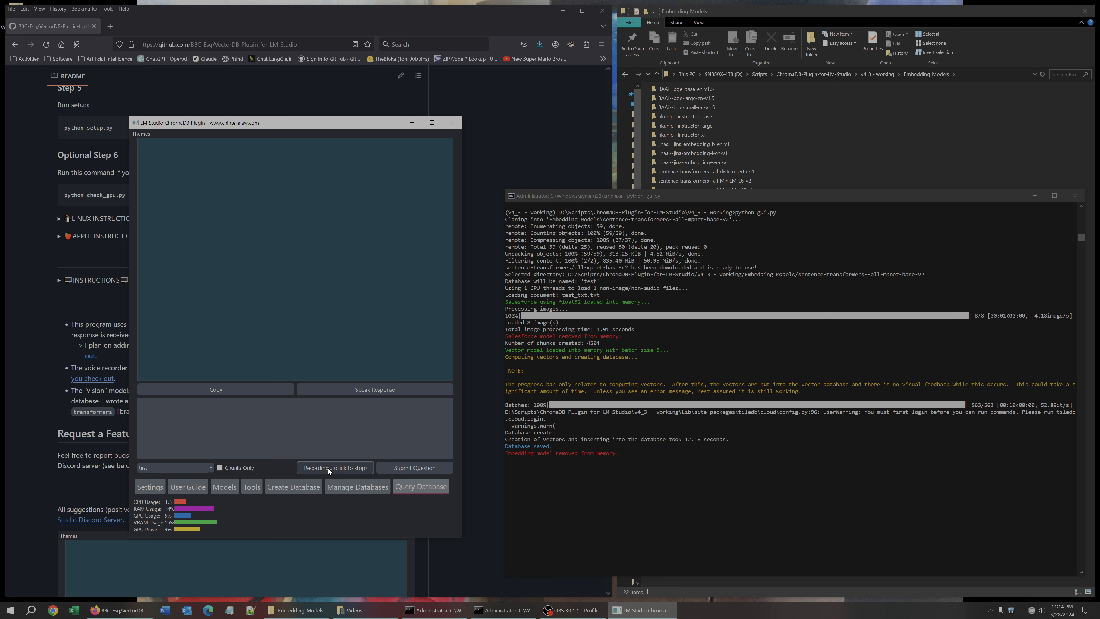
click(328, 468)
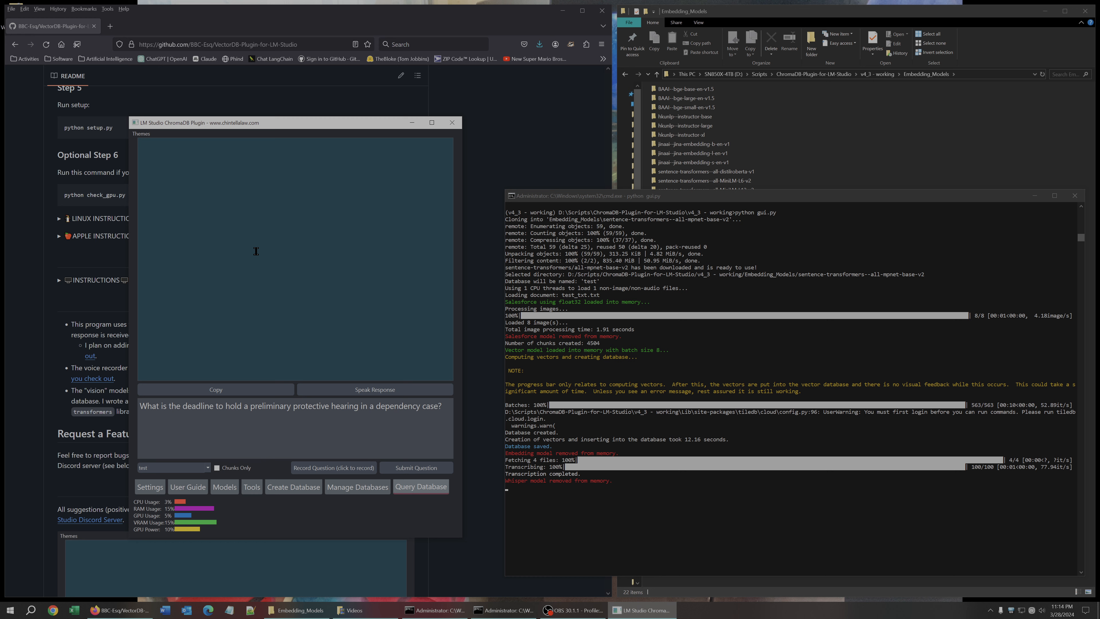
click(218, 468)
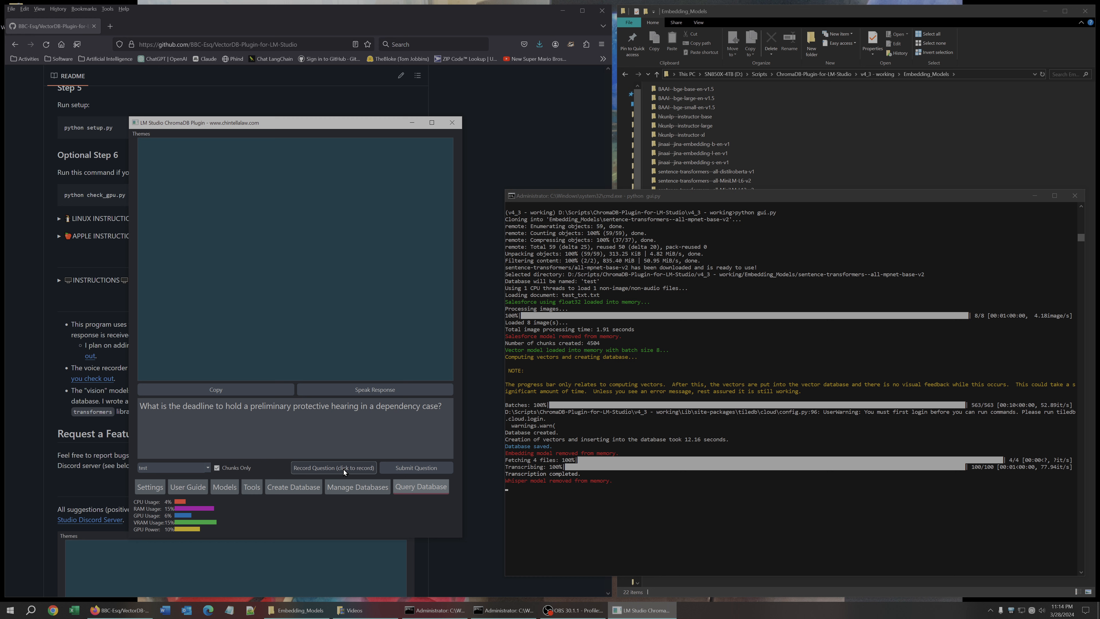
click(393, 471)
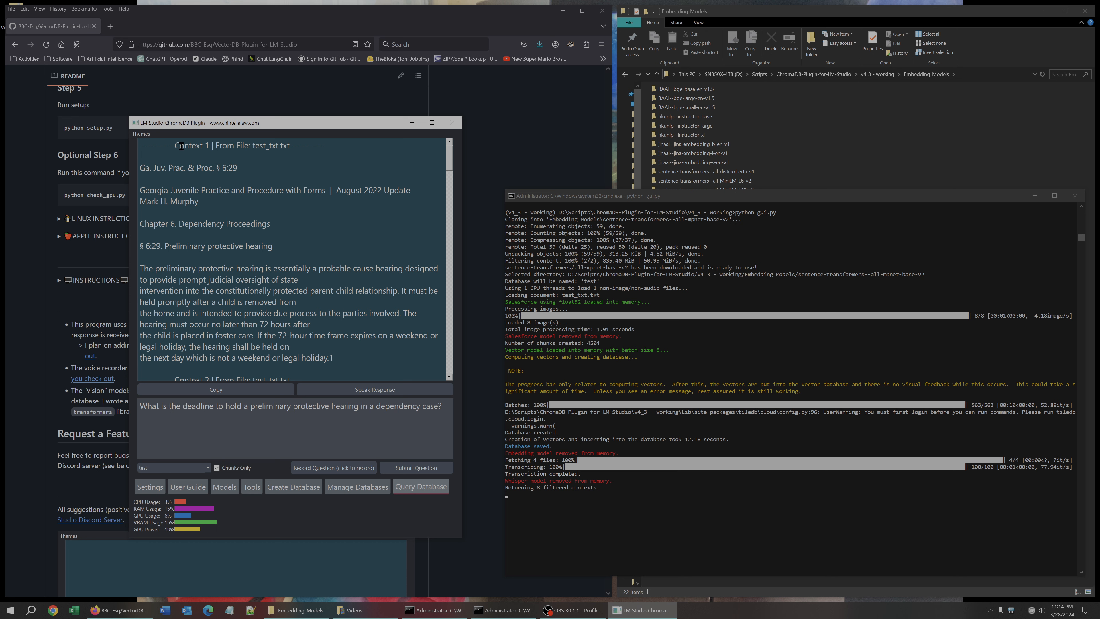
Scroll through the returned context chunks.
drag(174, 145, 289, 148)
click(288, 151)
scroll(209, 297, down, 4)
scroll(213, 299, down, 12)
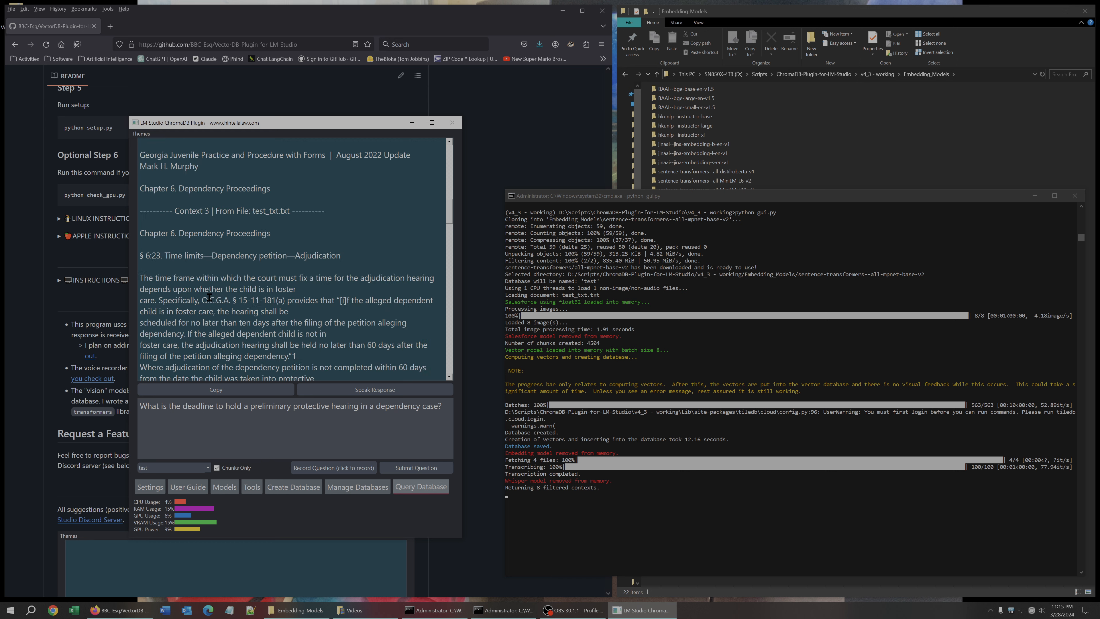
scroll(217, 298, up, 15)
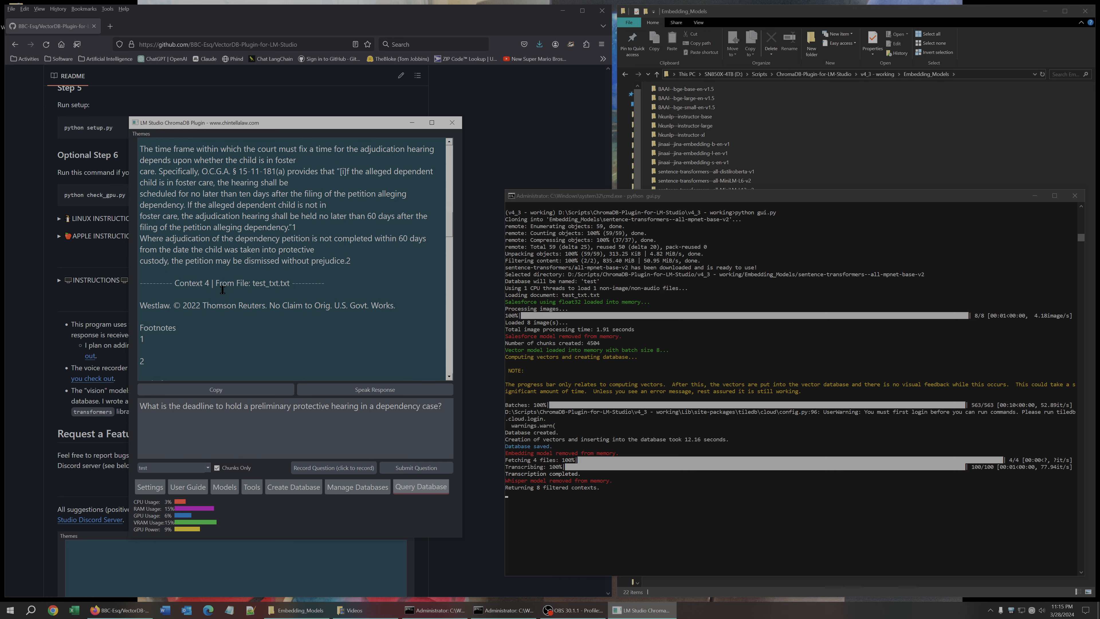
Set the number of query contexts to 2 in Settings and apply the update.
click(145, 489)
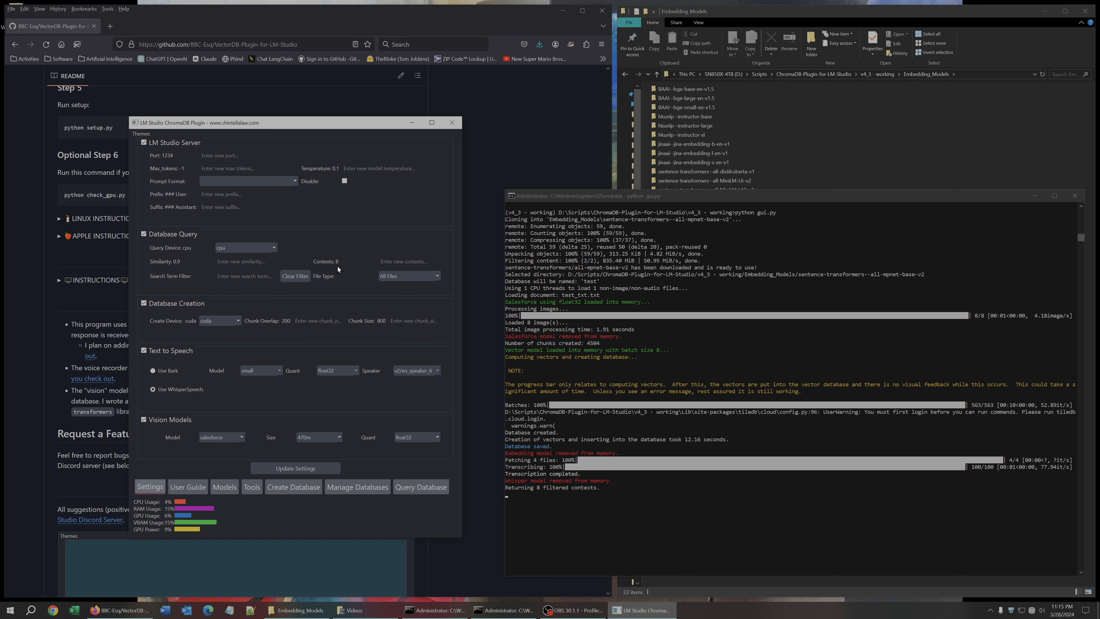
click(396, 262)
click(293, 469)
click(589, 306)
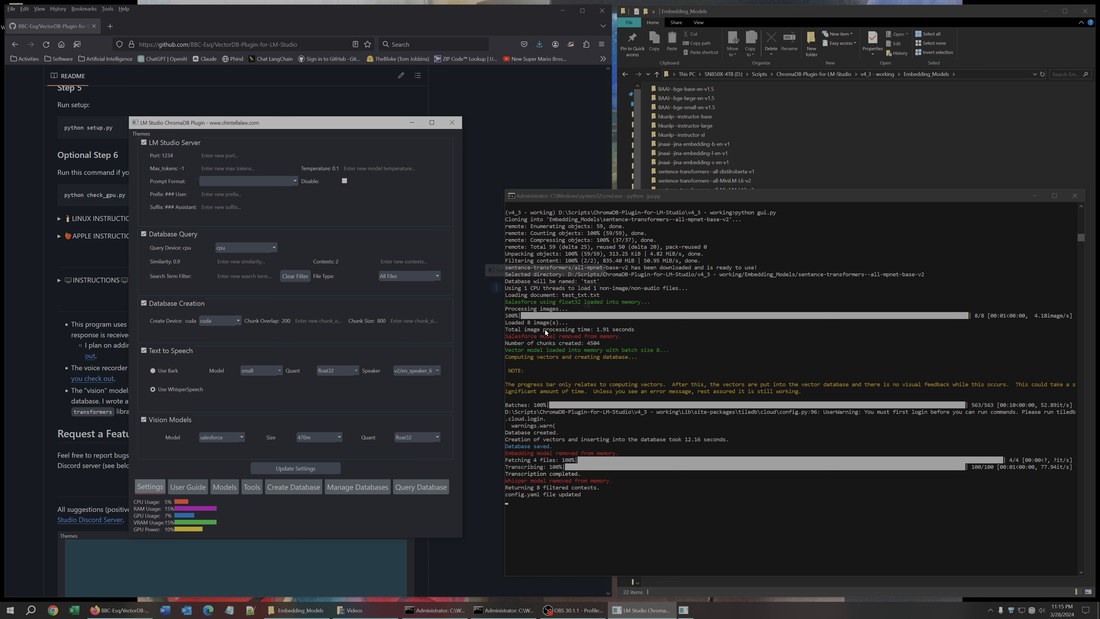
Resubmit the question in the Query Database tab and scroll through the returned contexts.
click(419, 487)
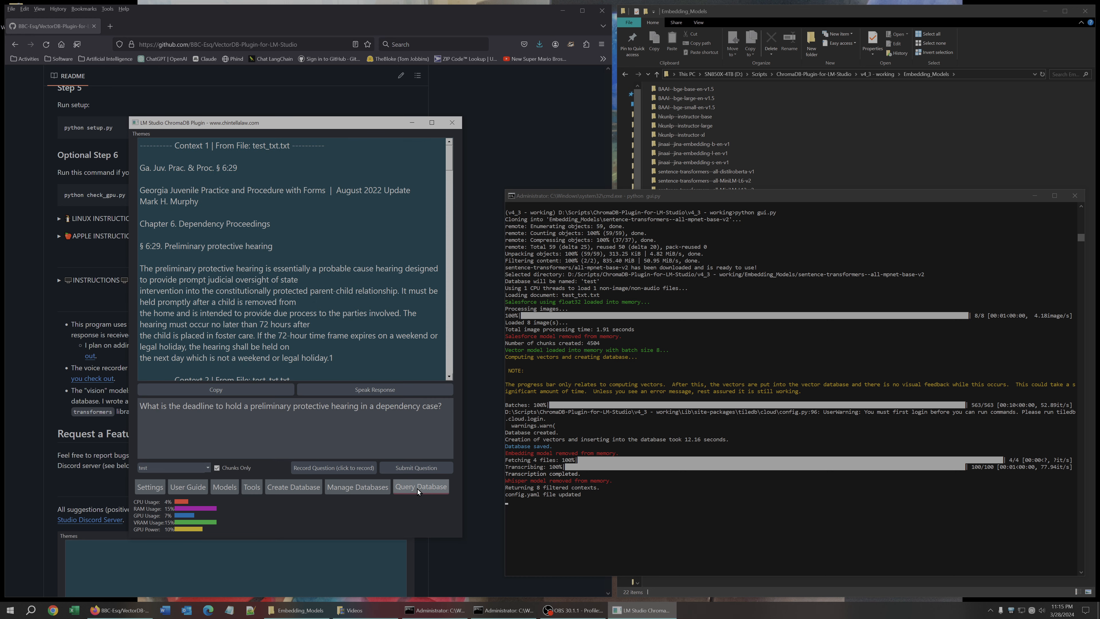
click(412, 468)
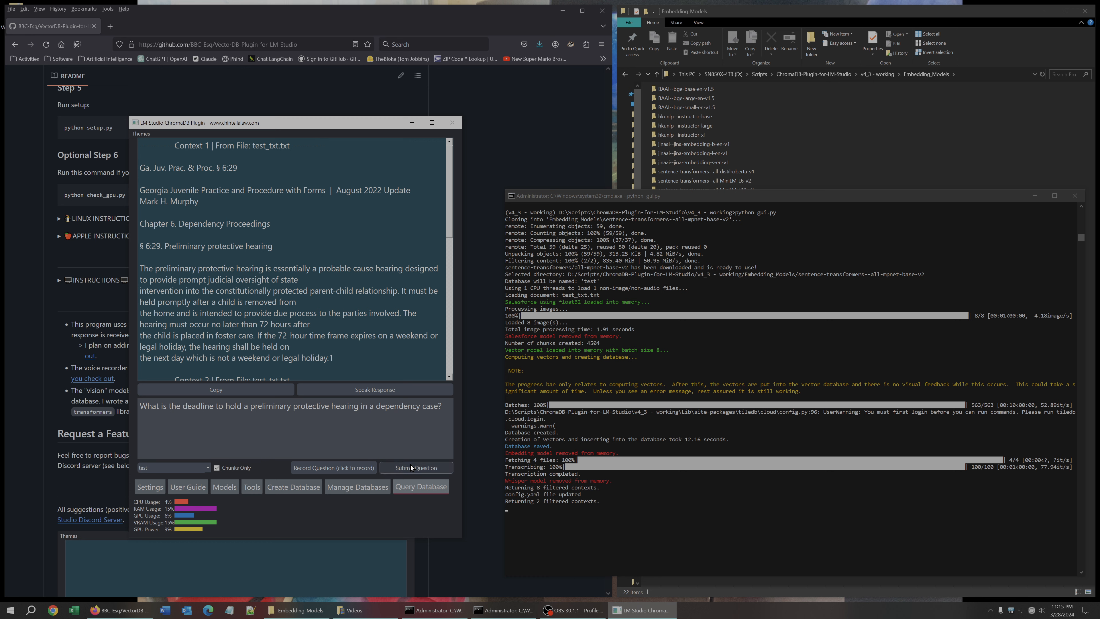
scroll(363, 311, down, 10)
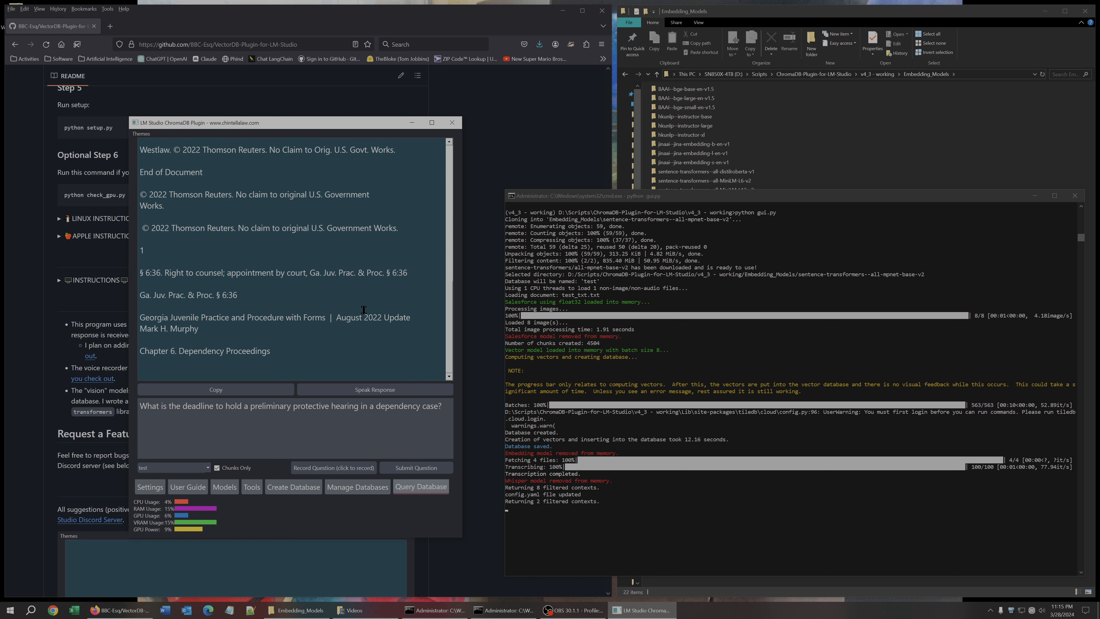
scroll(364, 310, up, 8)
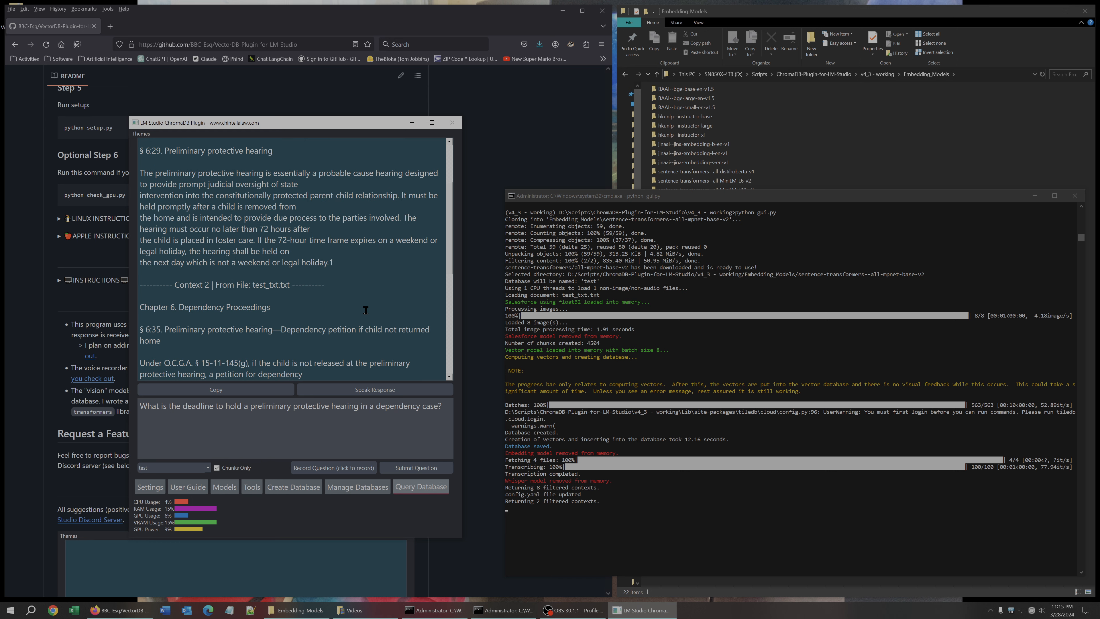
drag(176, 289, 275, 286)
scroll(275, 286, down, 8)
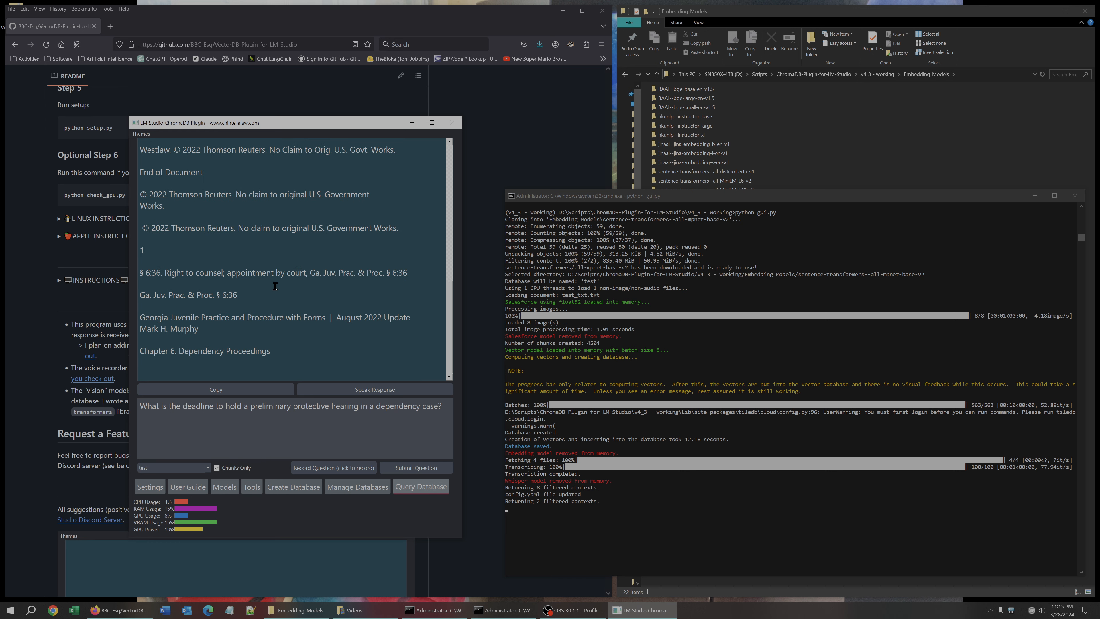
Set the number of query contexts to 25 in Settings and apply the update.
click(155, 486)
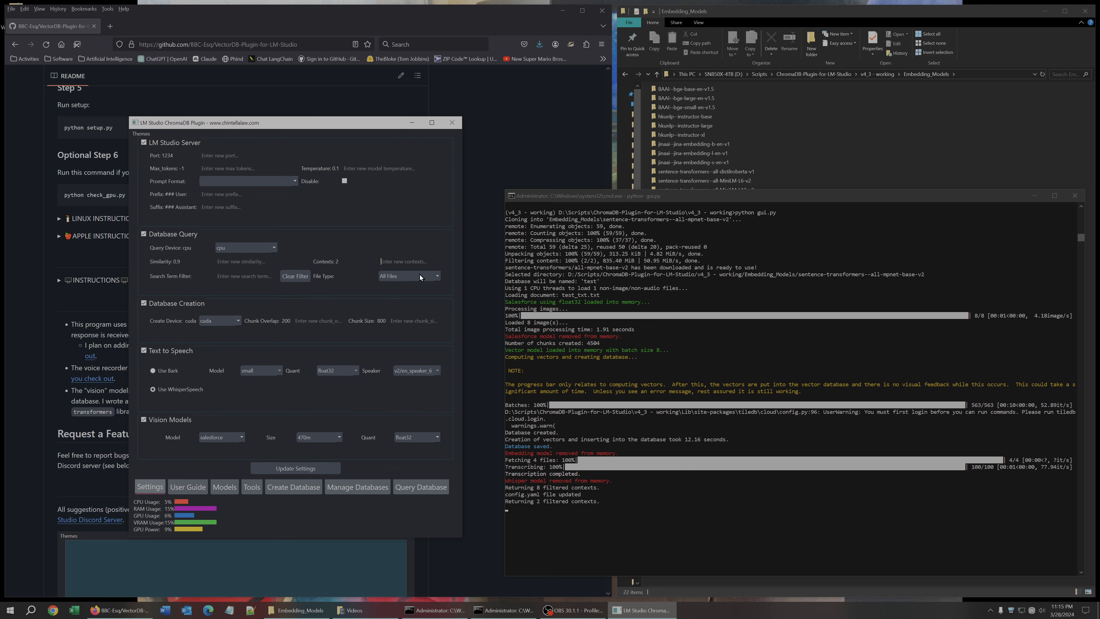
text(25)
click(295, 468)
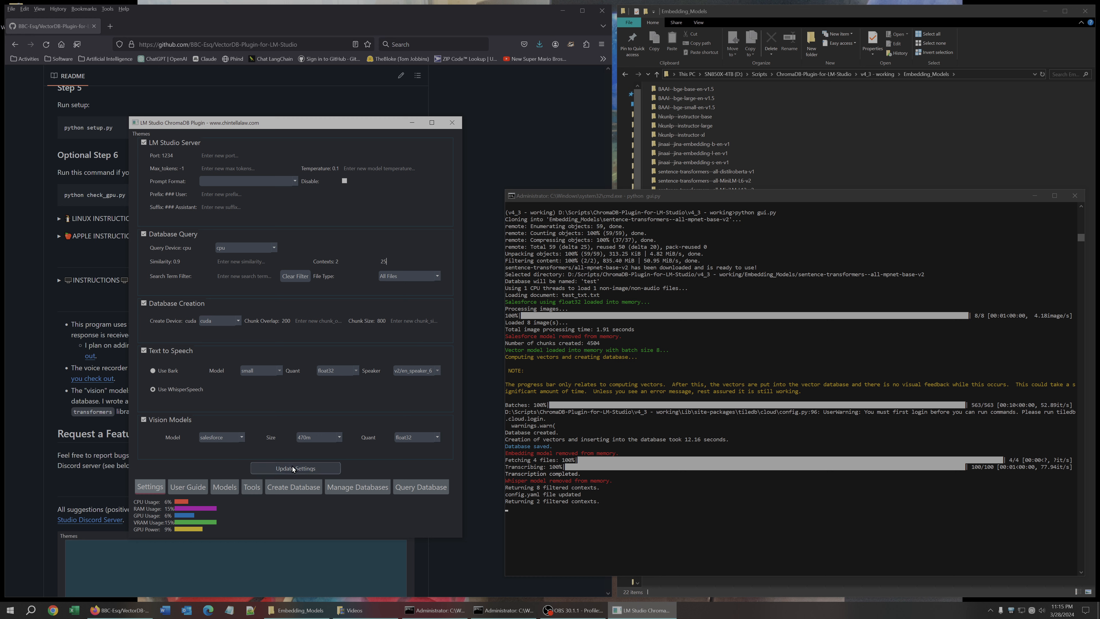
click(585, 306)
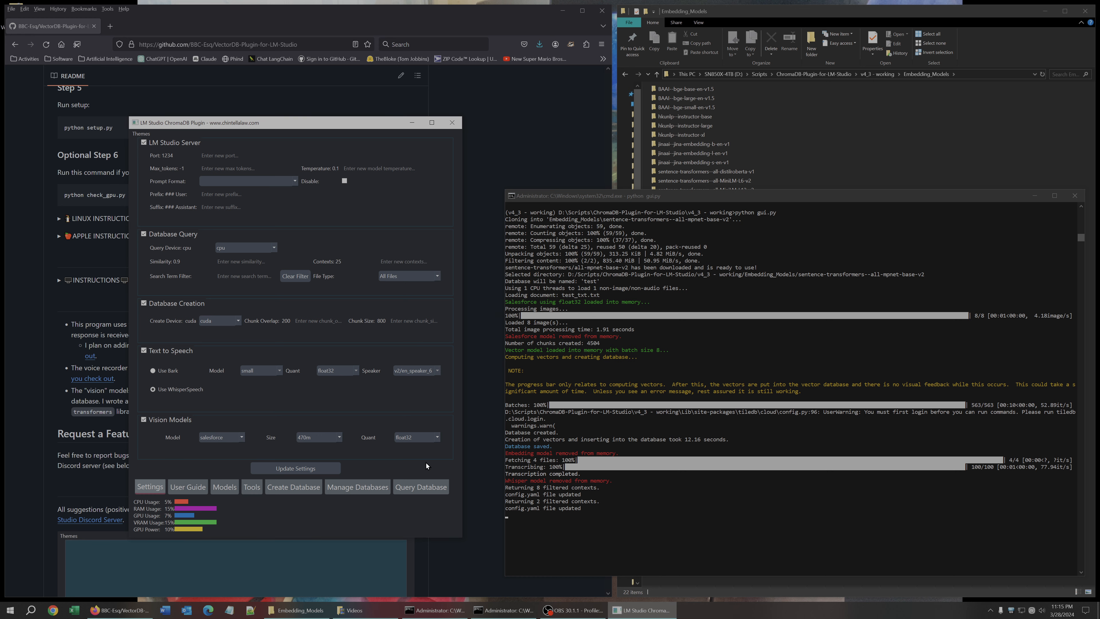
Resubmit the question and scroll through the larger set of returned contexts in the maximized window.
click(419, 487)
click(402, 468)
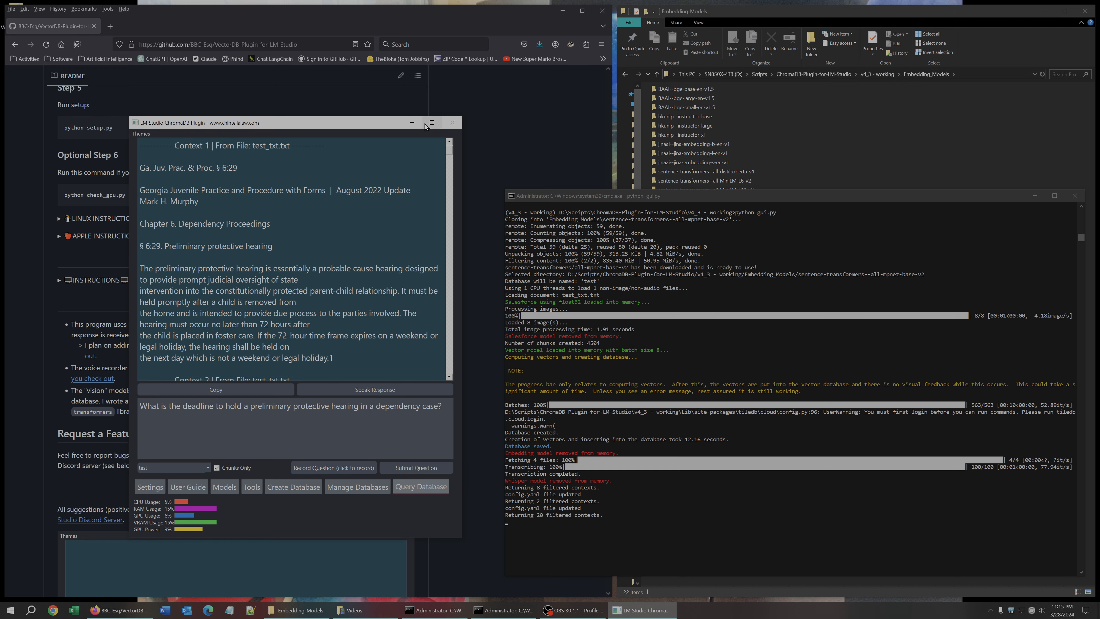
drag(379, 132, 1, 135)
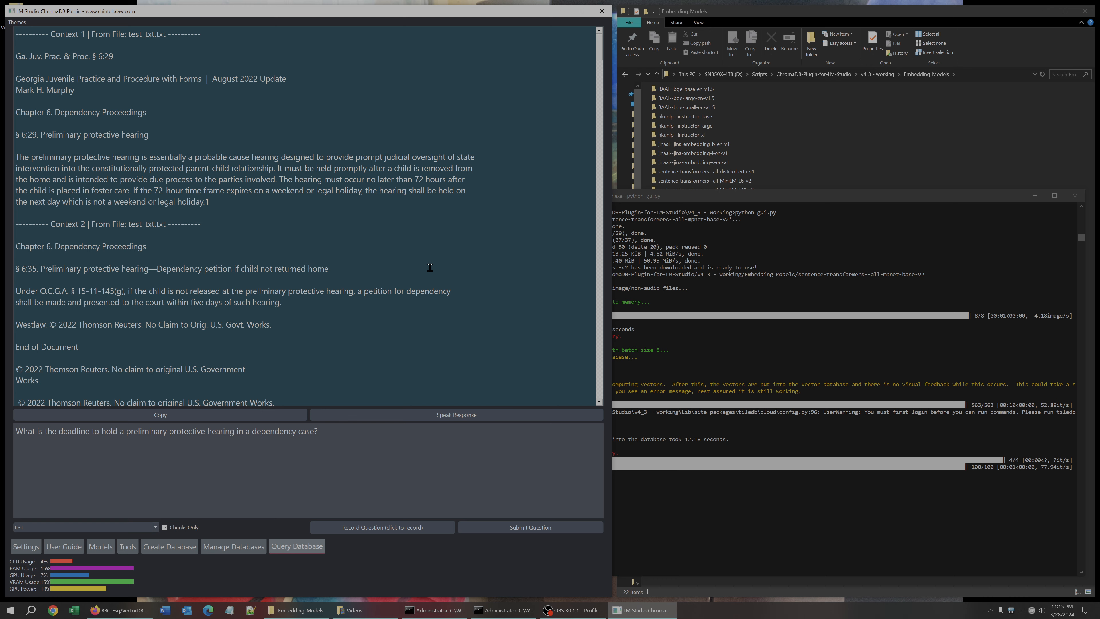
scroll(438, 244, down, 20)
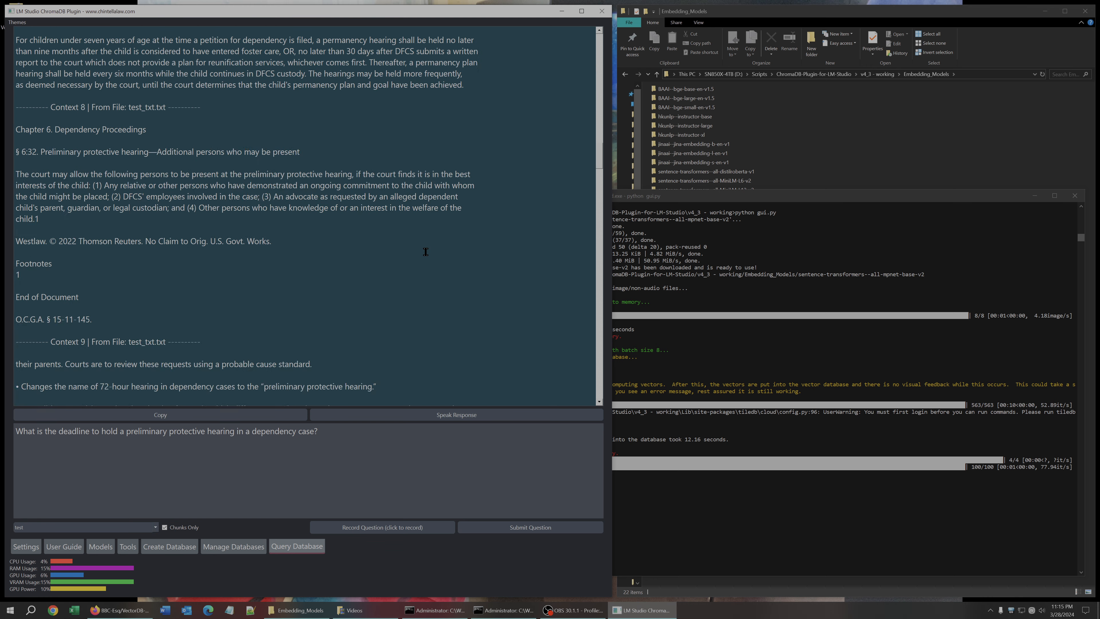
scroll(429, 258, down, 20)
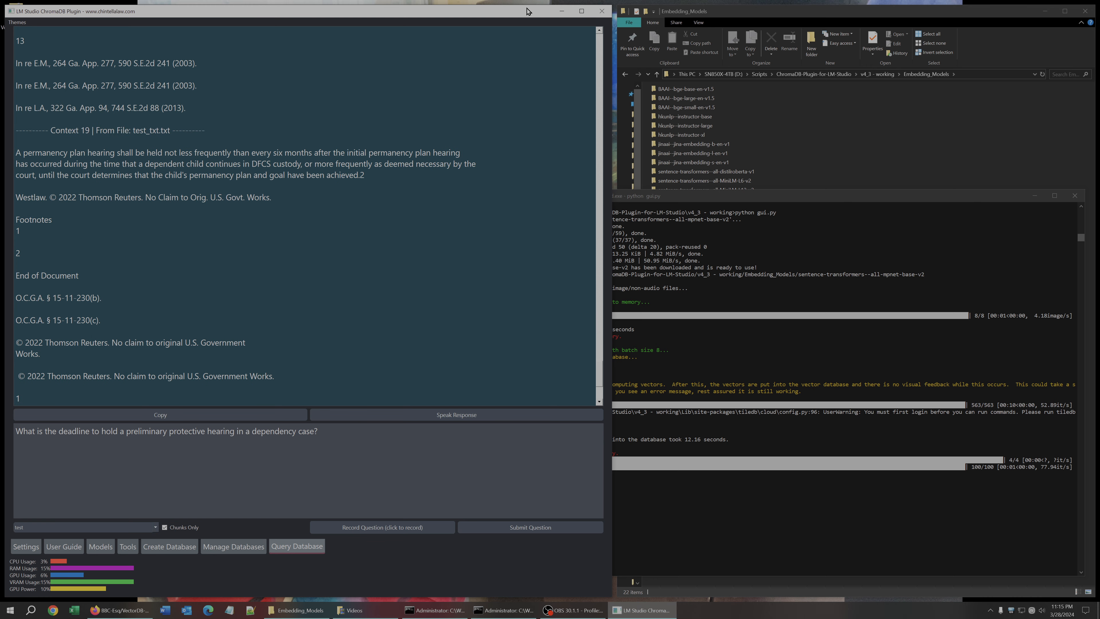
Restore, resize and reposition the plugin window on the left side of the screen, and highlight the question text.
drag(524, 8, 524, 189)
drag(611, 294, 352, 275)
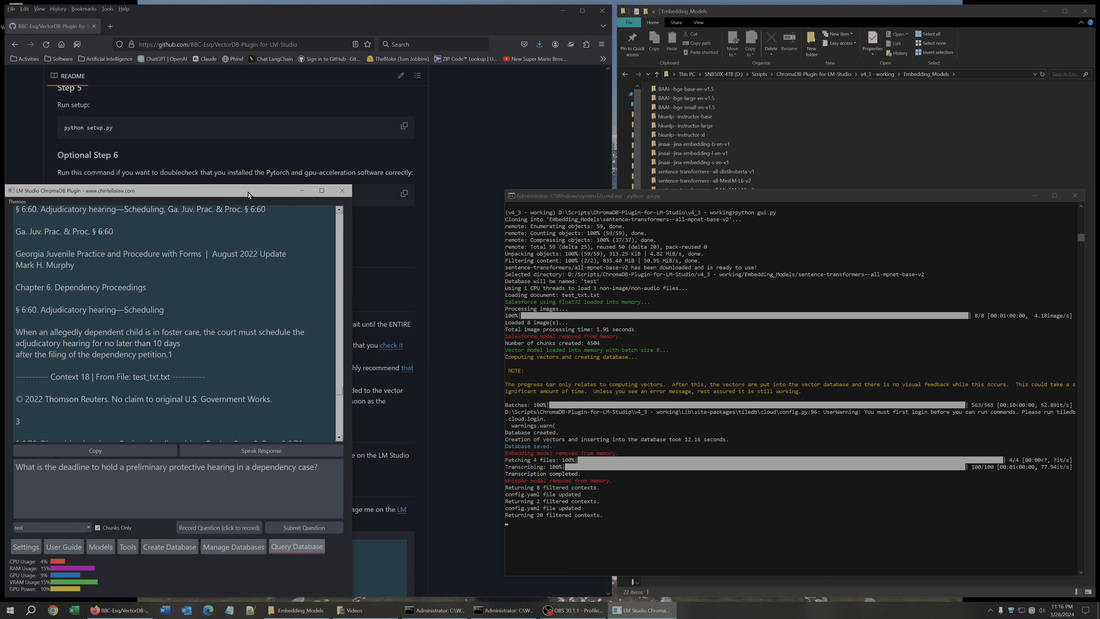
drag(250, 196, 334, 53)
drag(94, 160, 25, 160)
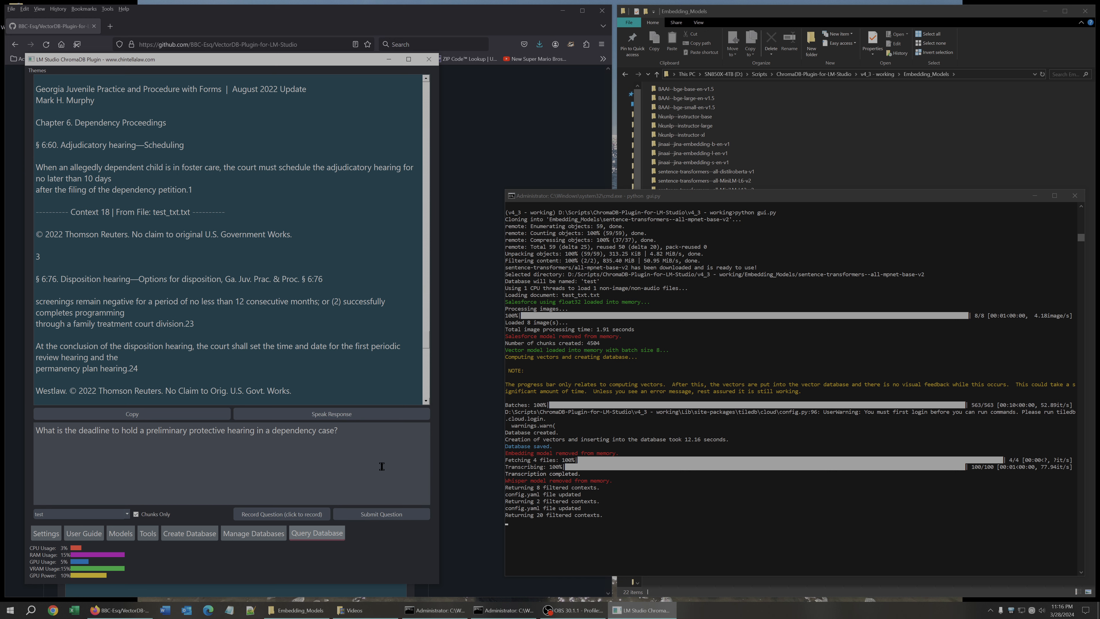
drag(382, 466, 35, 428)
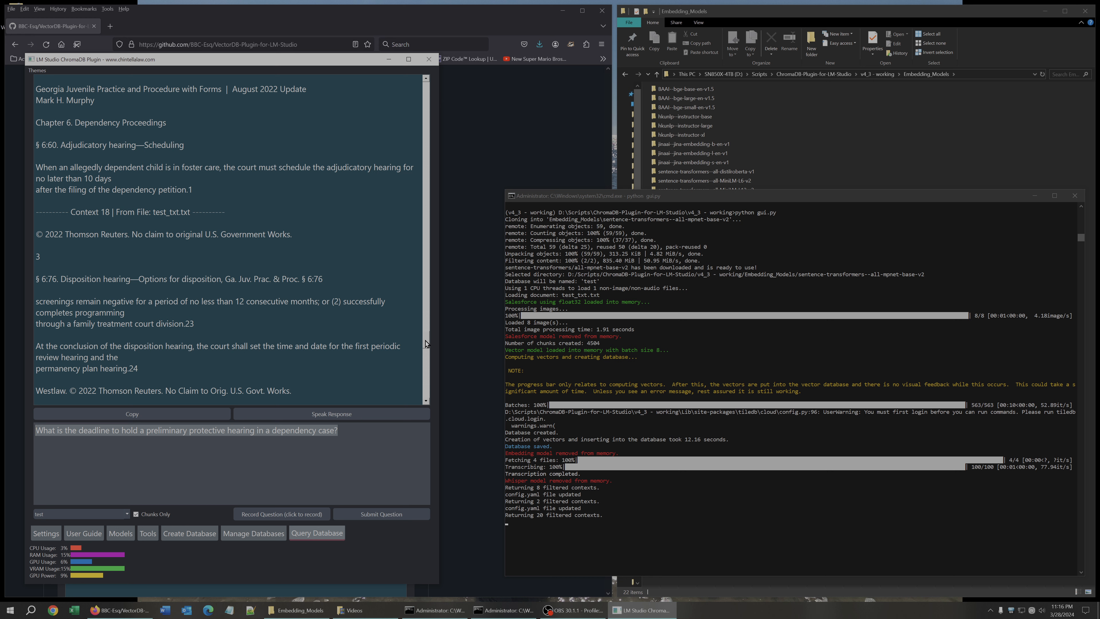
Set the number of query contexts to 5 in Settings and apply the update.
click(46, 533)
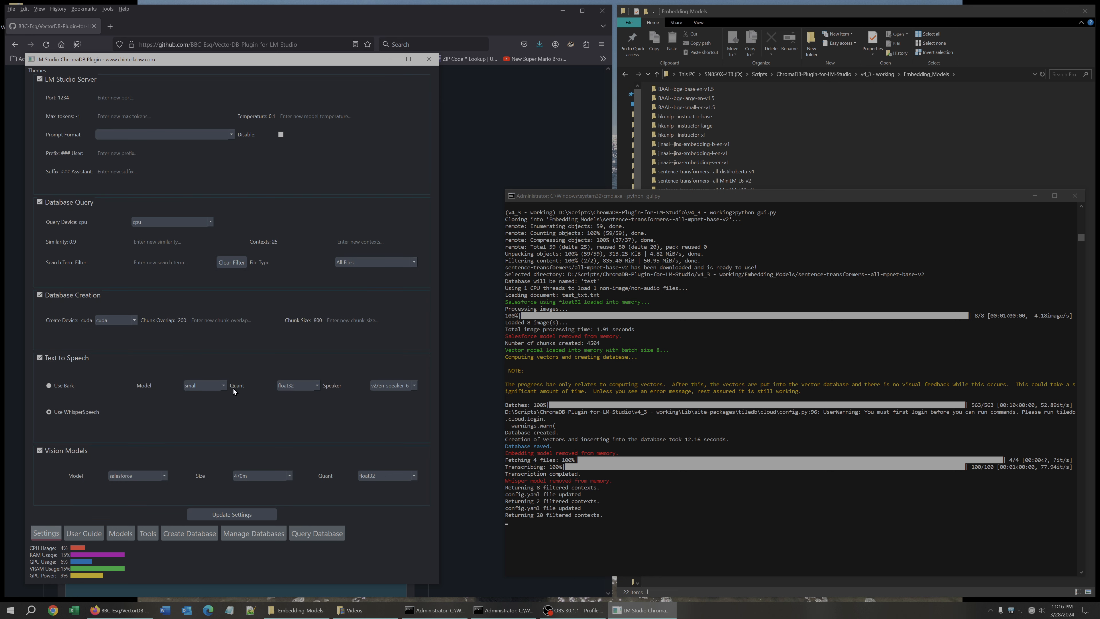
click(370, 244)
text(5)
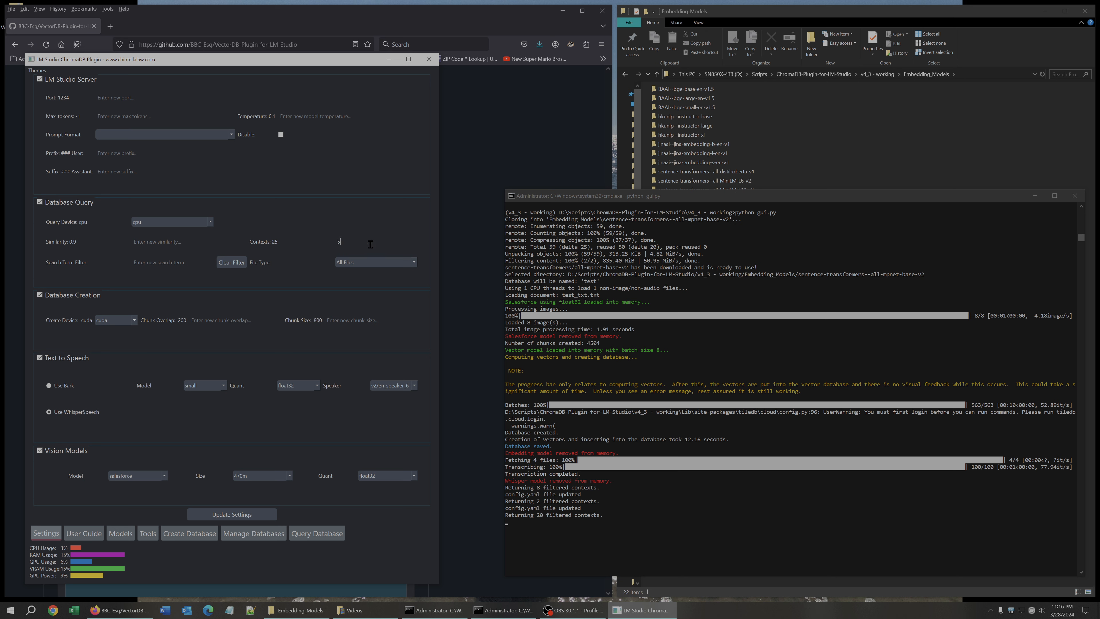
click(226, 515)
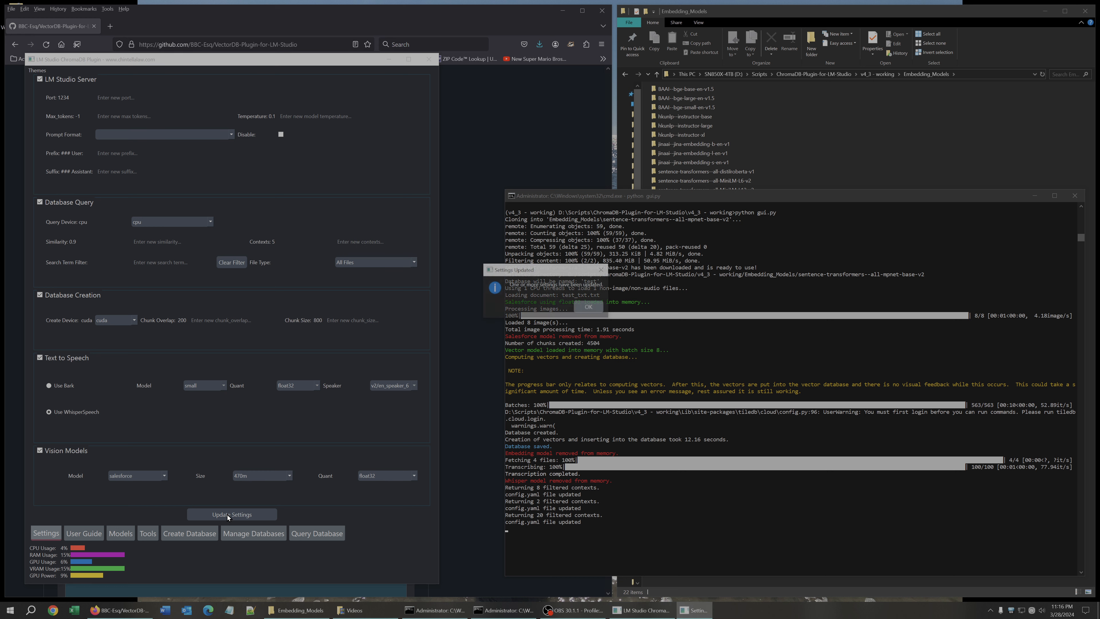
click(587, 307)
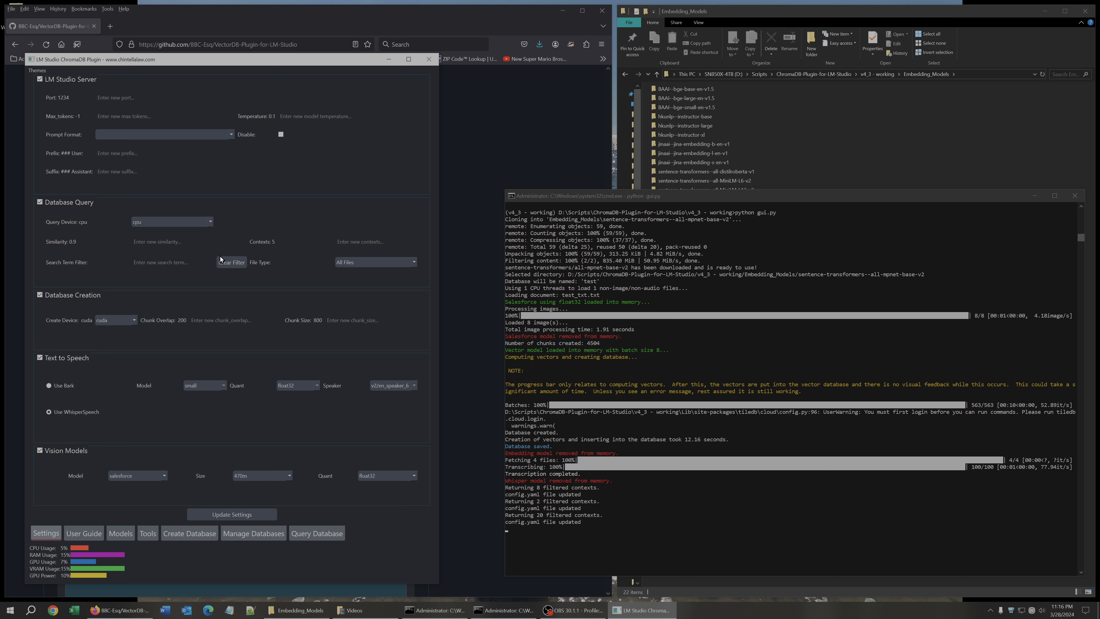
Clear the search term filter and inspect the File Type choices in the Database Query settings.
click(236, 263)
click(356, 262)
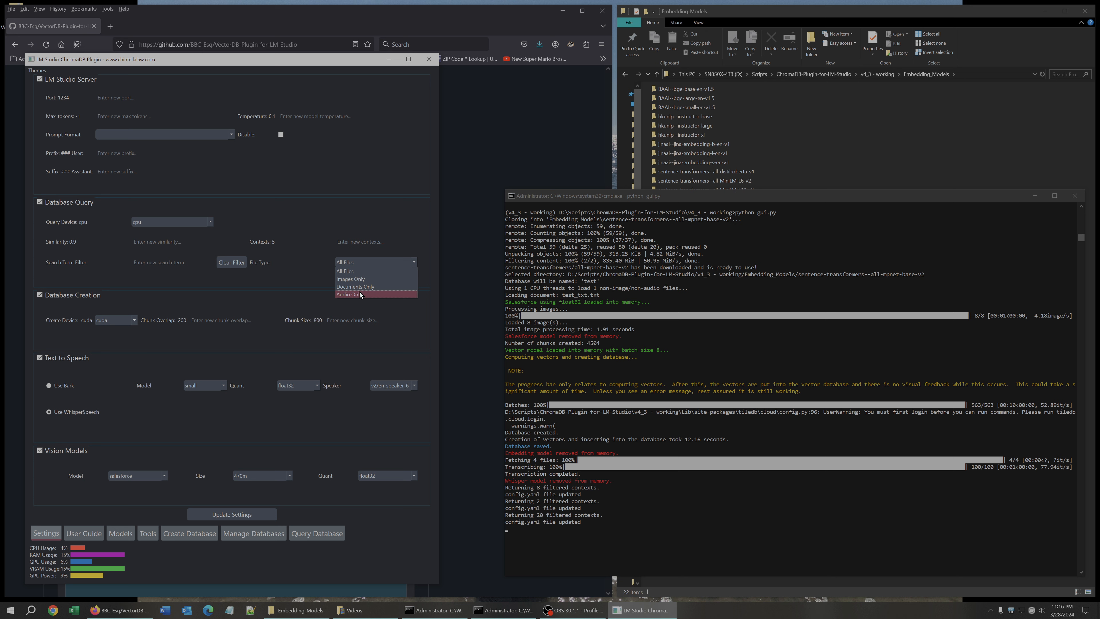
click(293, 278)
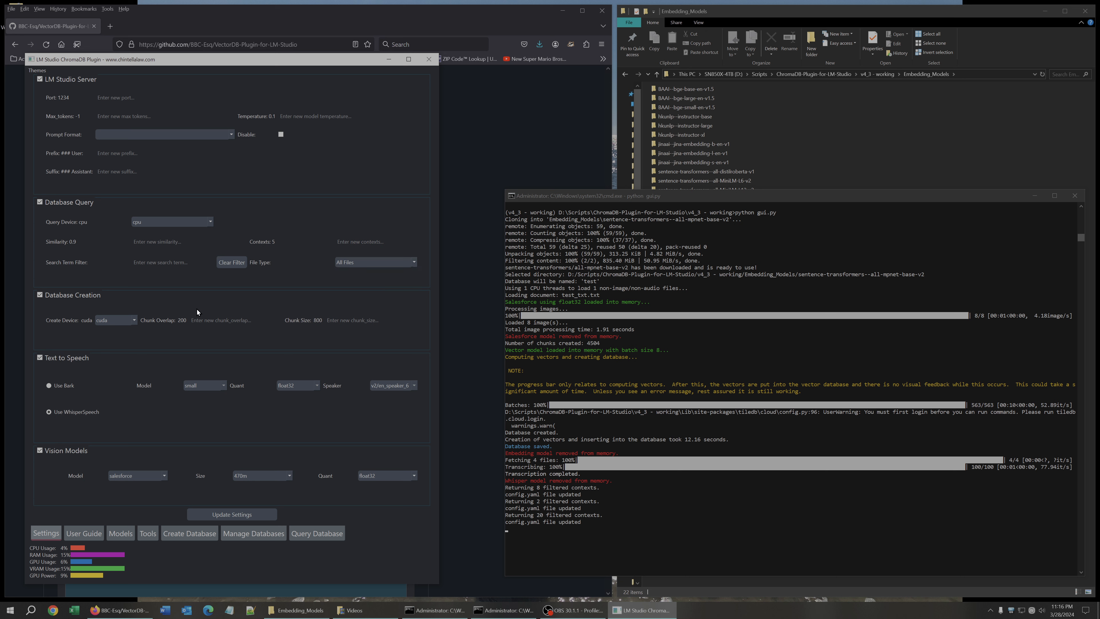
Move the plugin window to the right half of the screen.
click(195, 536)
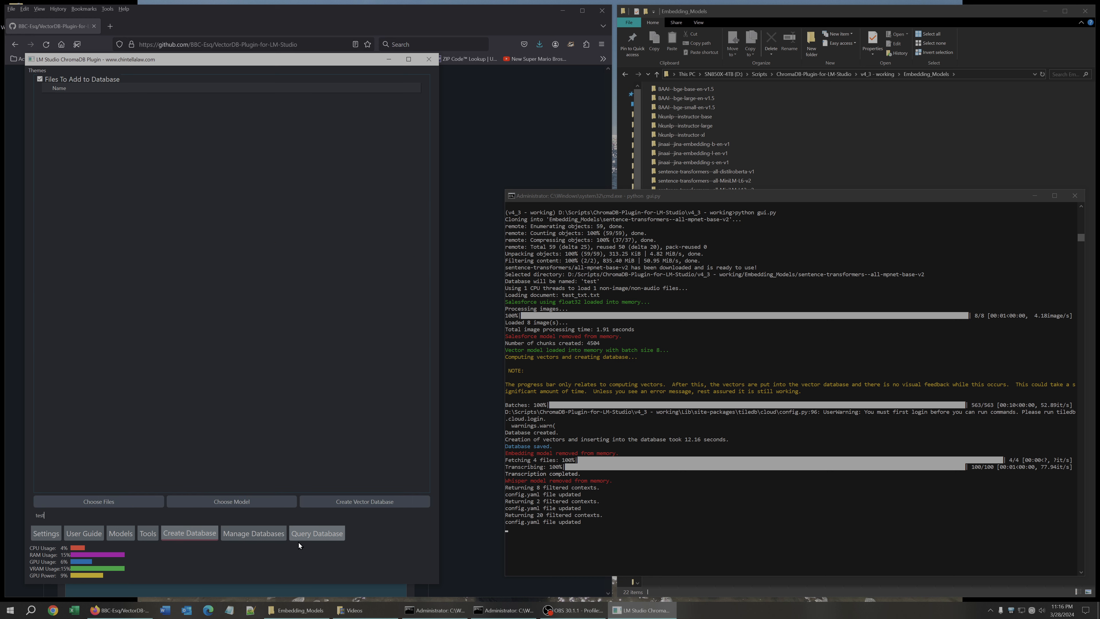
click(310, 536)
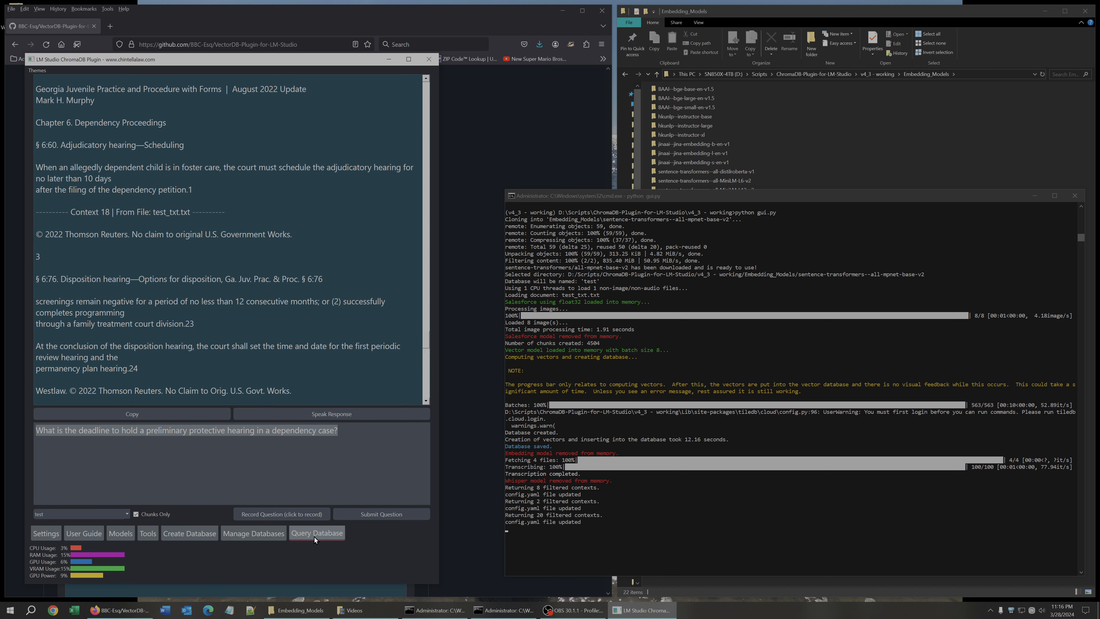
drag(291, 65, 875, 70)
Launch LM Studio beside the plugin window and open its Local Server page.
click(10, 609)
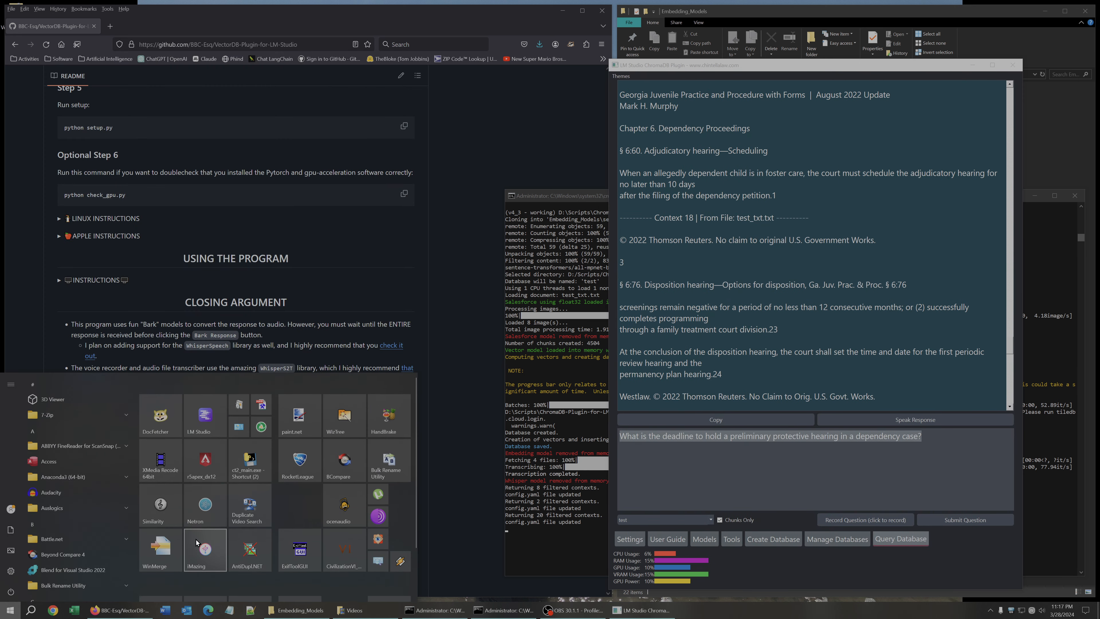
click(199, 415)
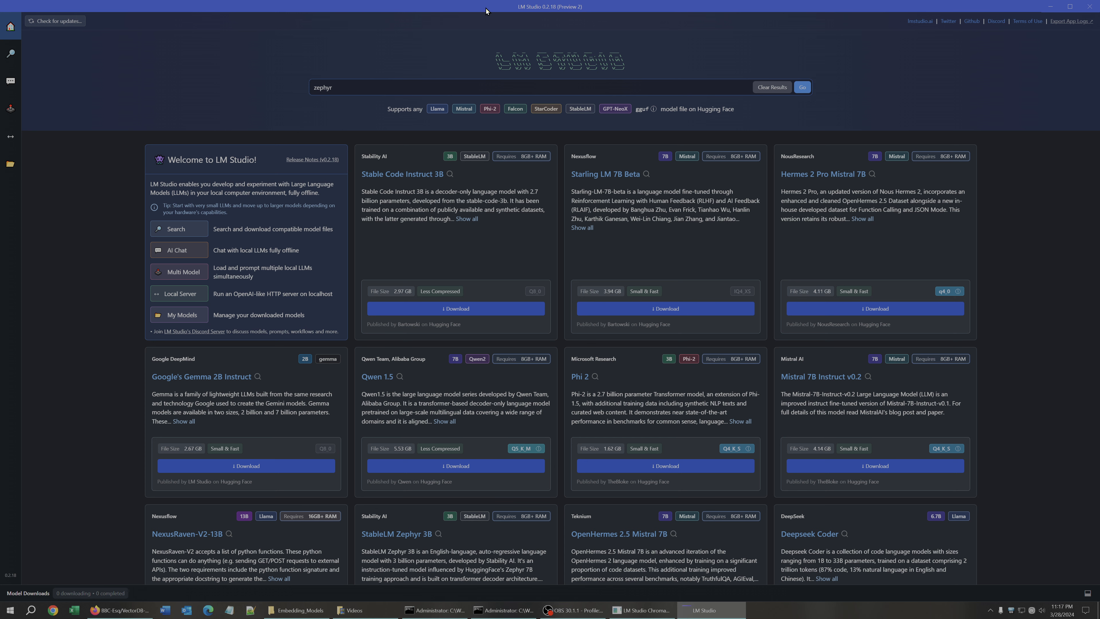
click(1070, 7)
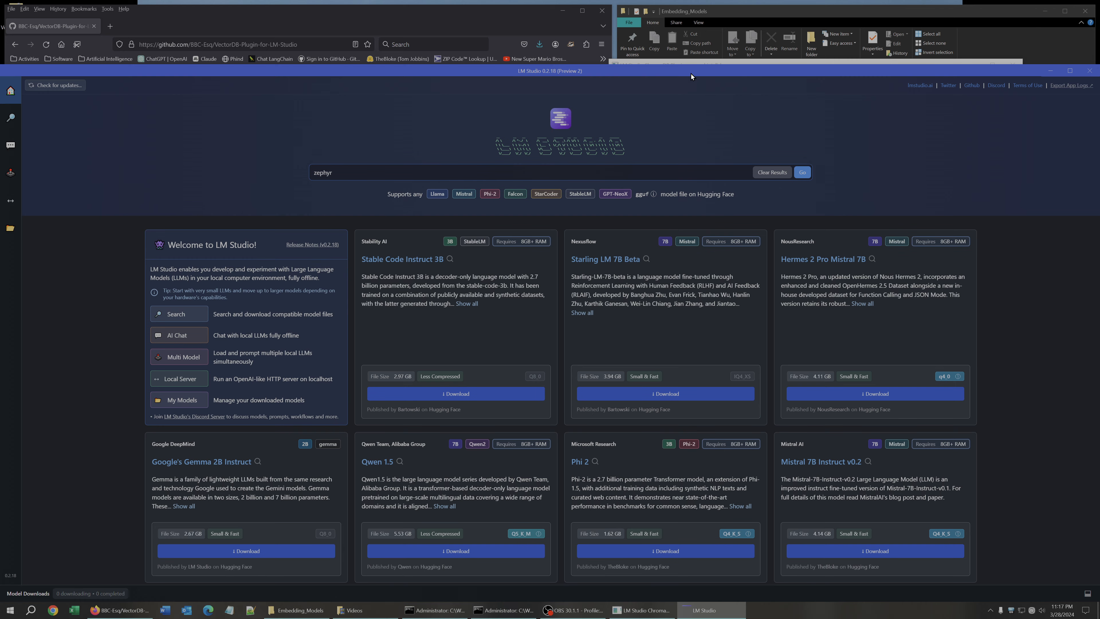
drag(690, 74, 444, 58)
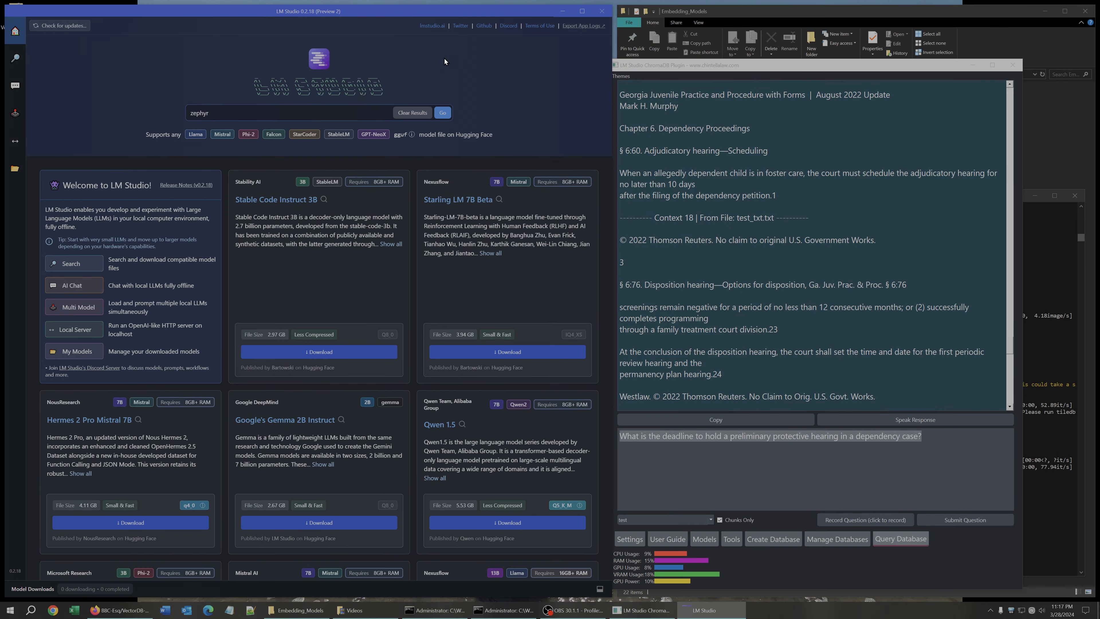
click(15, 142)
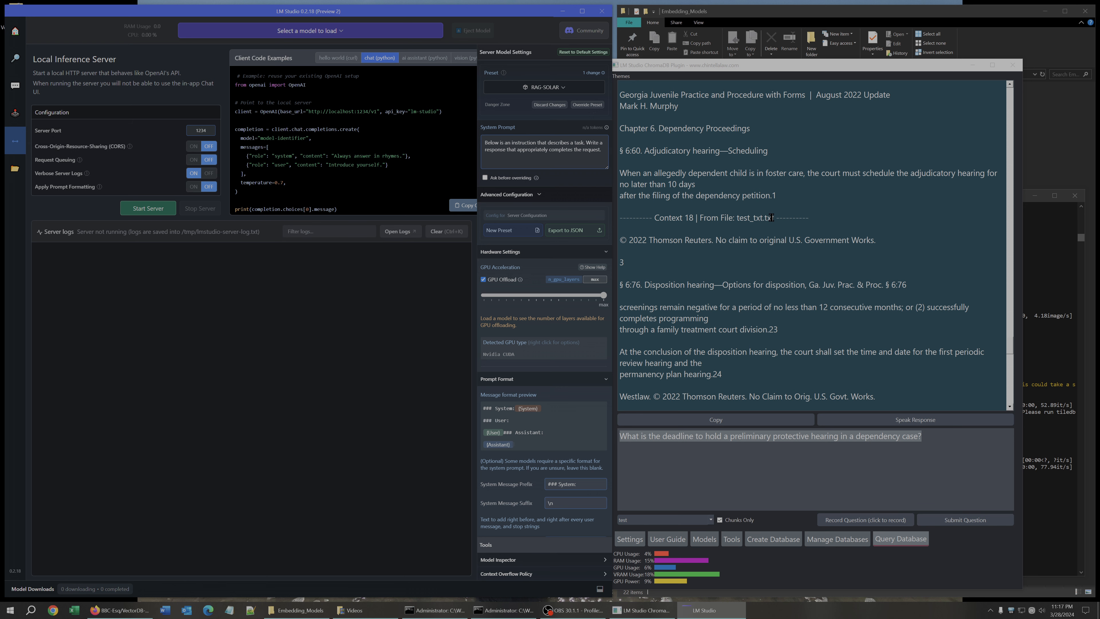
Review LM Studio's chat and Local Server configuration pages.
drag(759, 65, 793, 46)
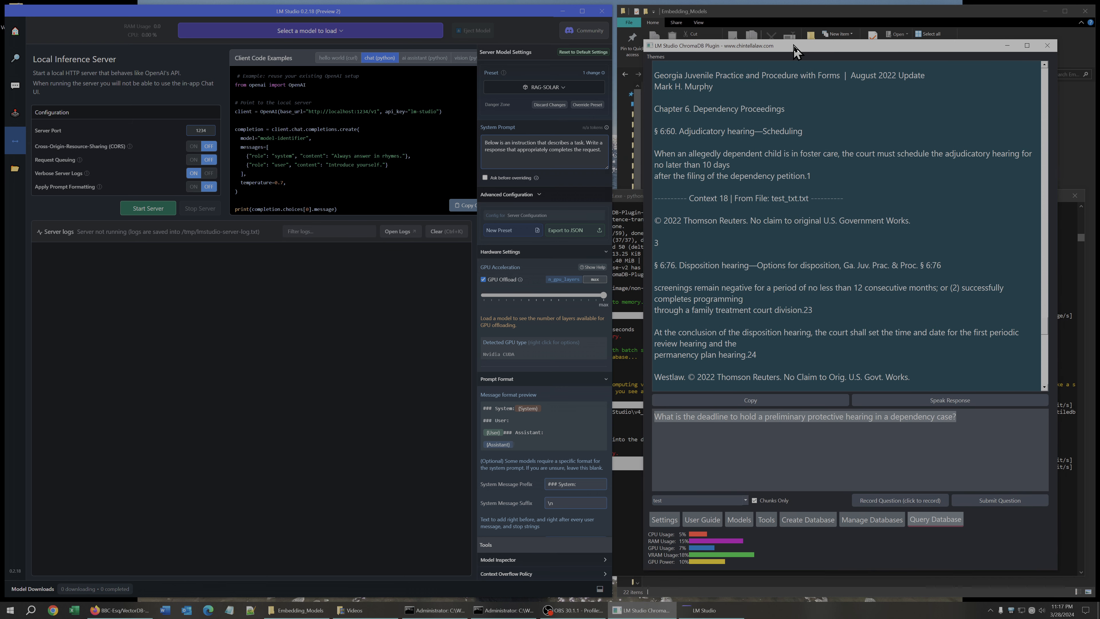
click(20, 92)
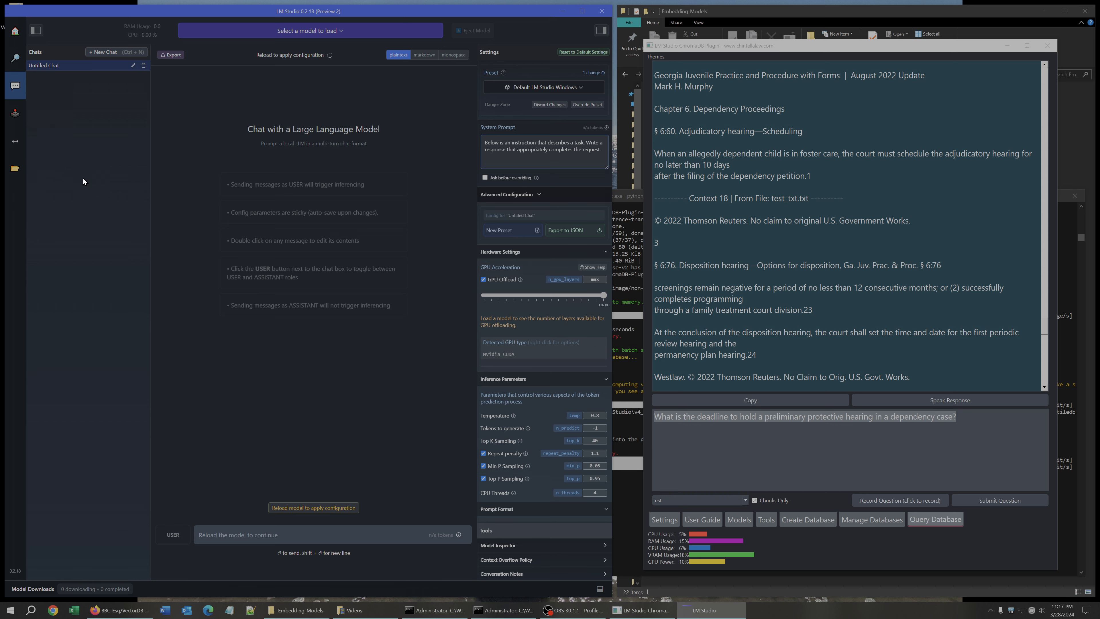
click(14, 141)
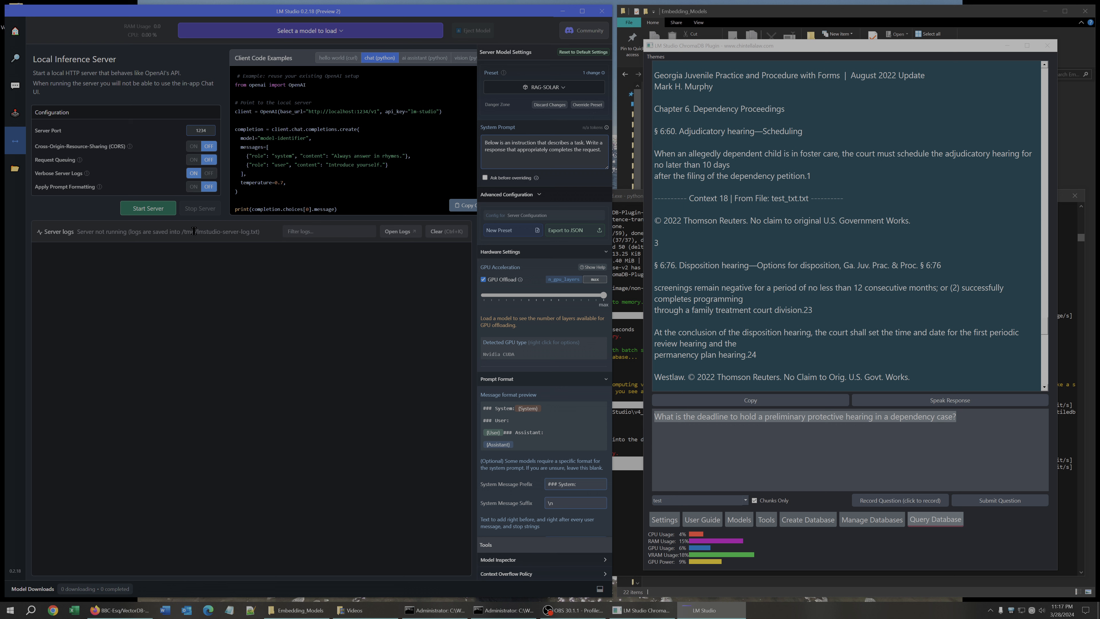
mouse_move(211, 155)
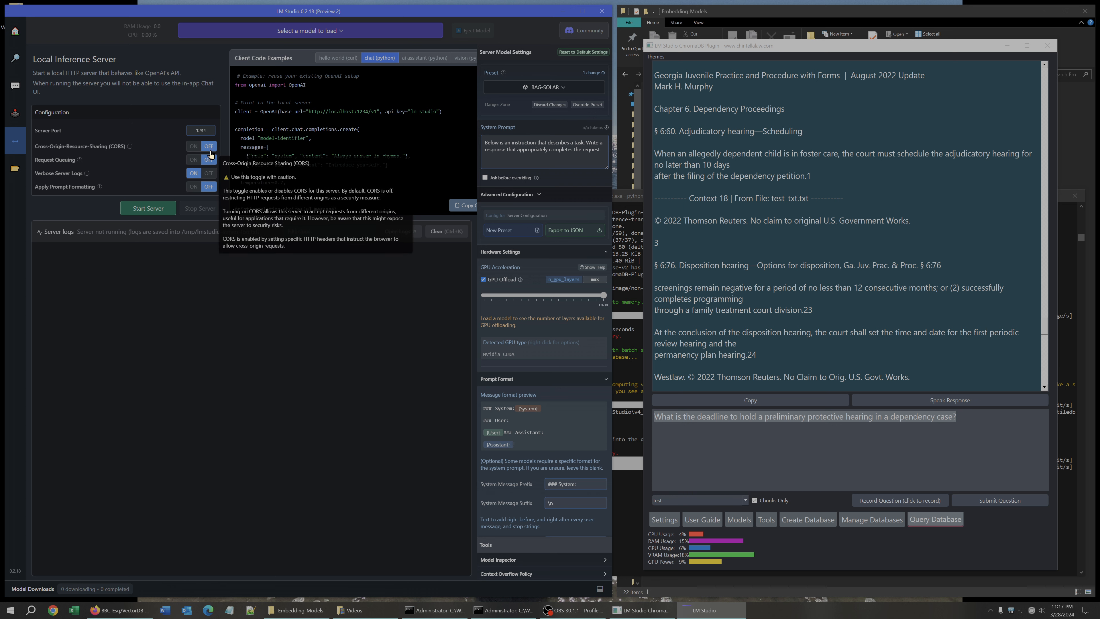
mouse_move(207, 194)
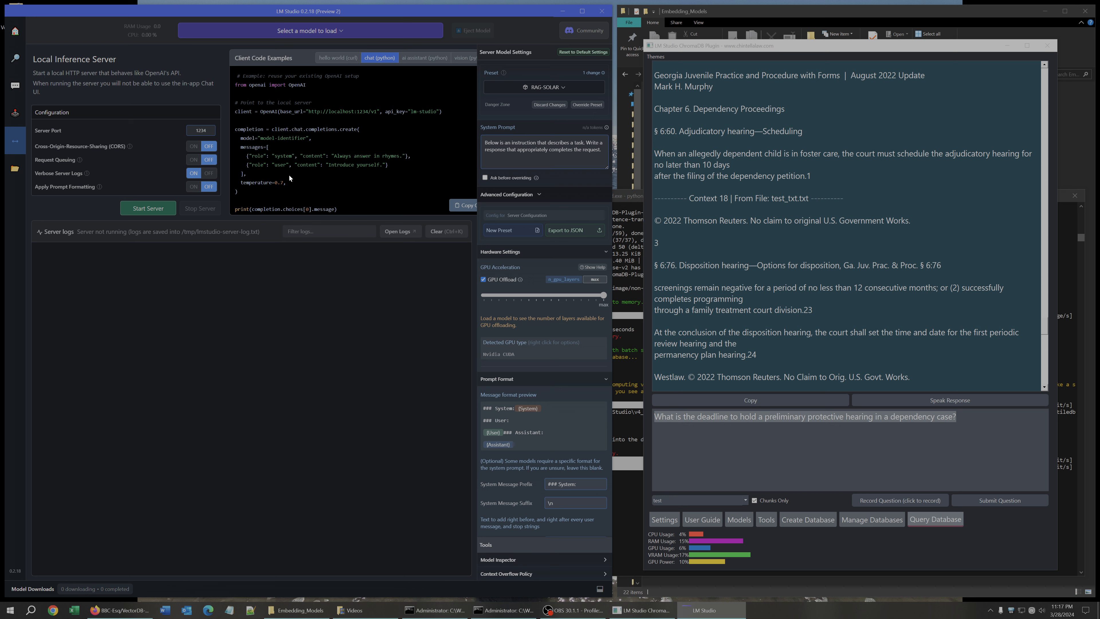
Set the plugin's prompt format to Neural Chat/SOLAR in Settings.
click(830, 247)
click(664, 519)
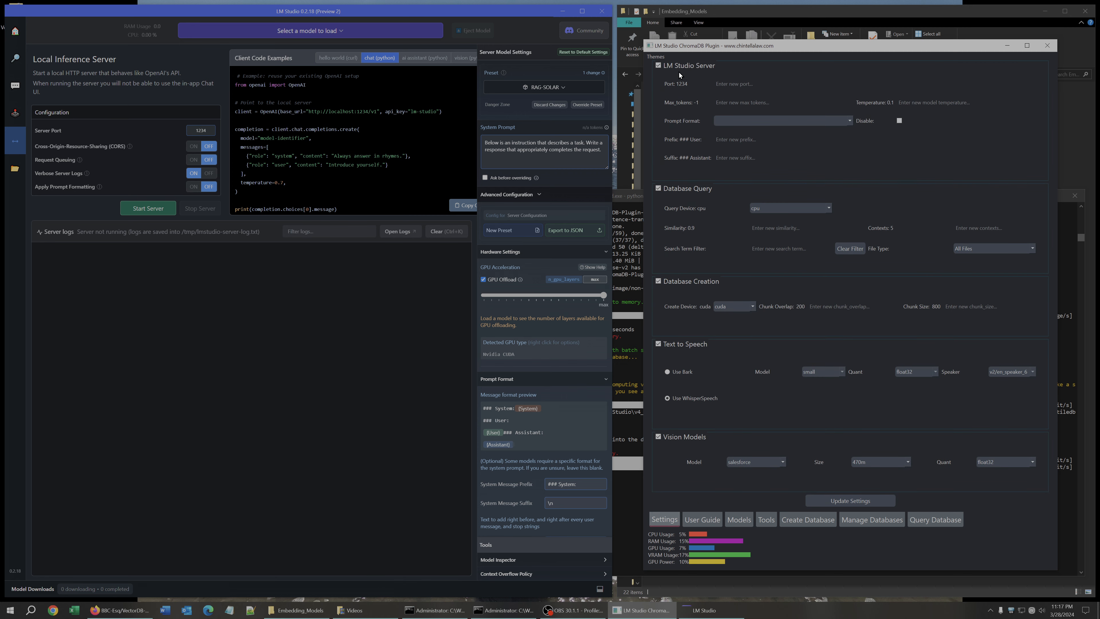
click(736, 123)
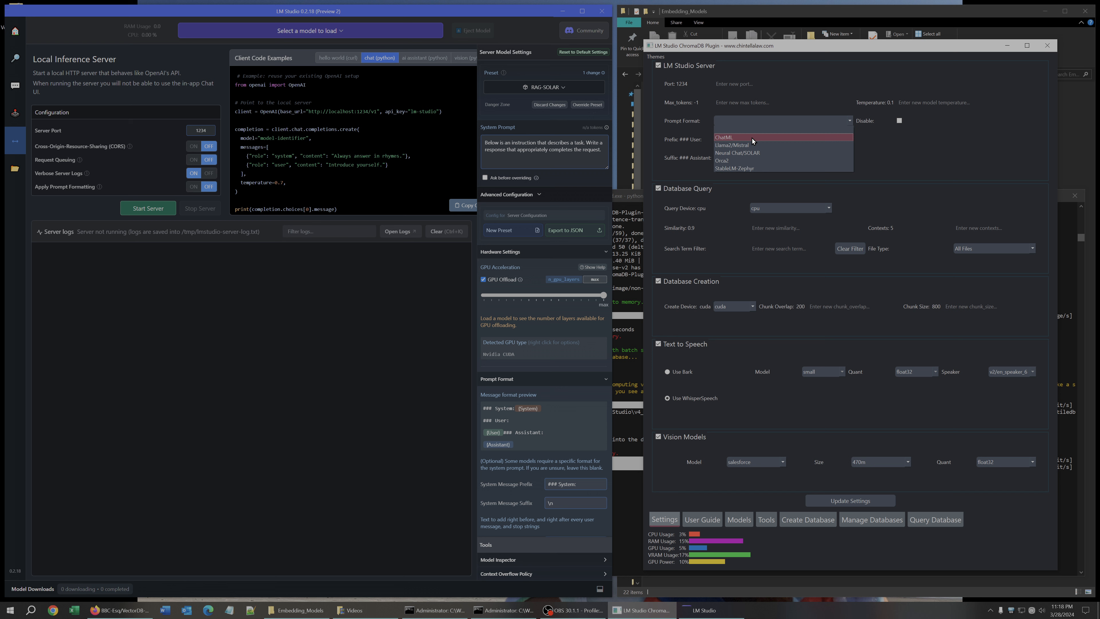
click(742, 155)
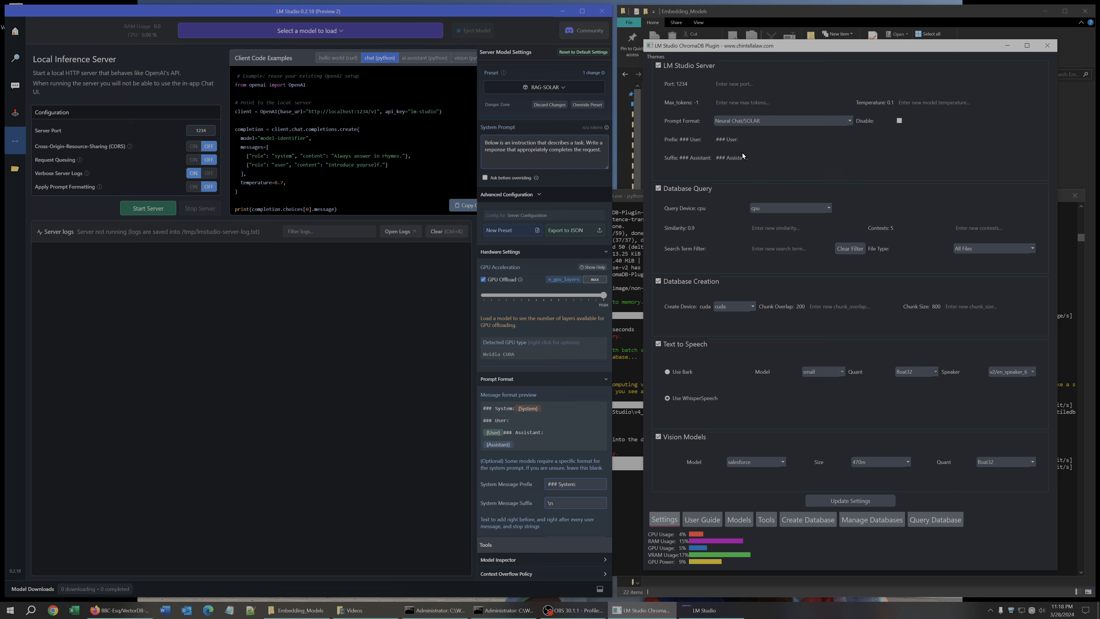
Load the solar 10 instruct v1.0 model in LM Studio from the model list.
click(327, 31)
scroll(269, 104, down, 5)
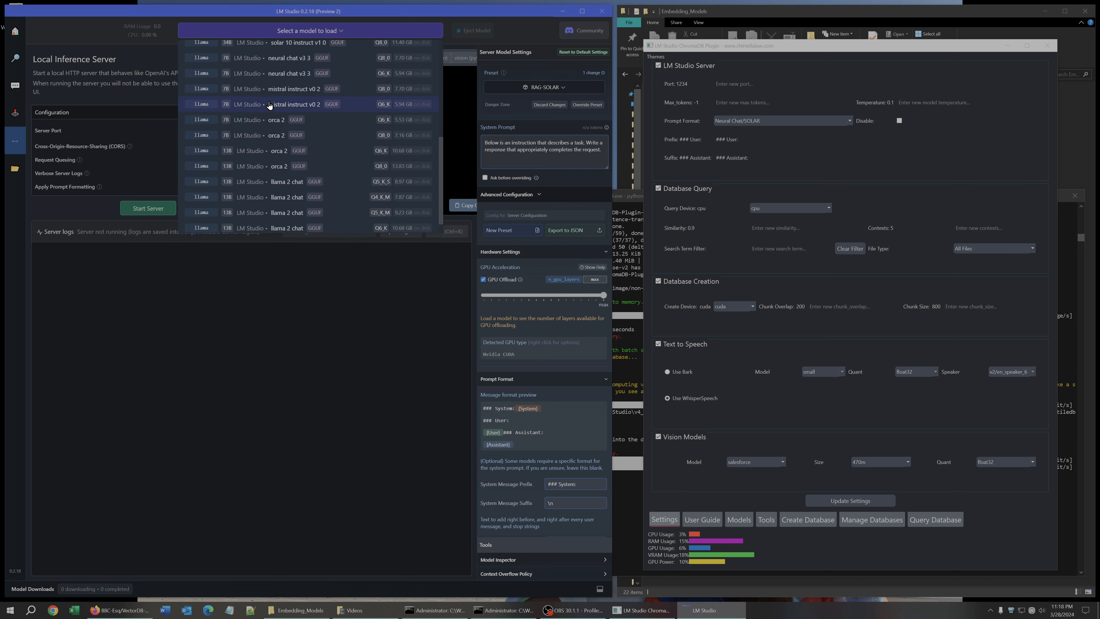
scroll(269, 105, down, 1)
scroll(269, 105, up, 5)
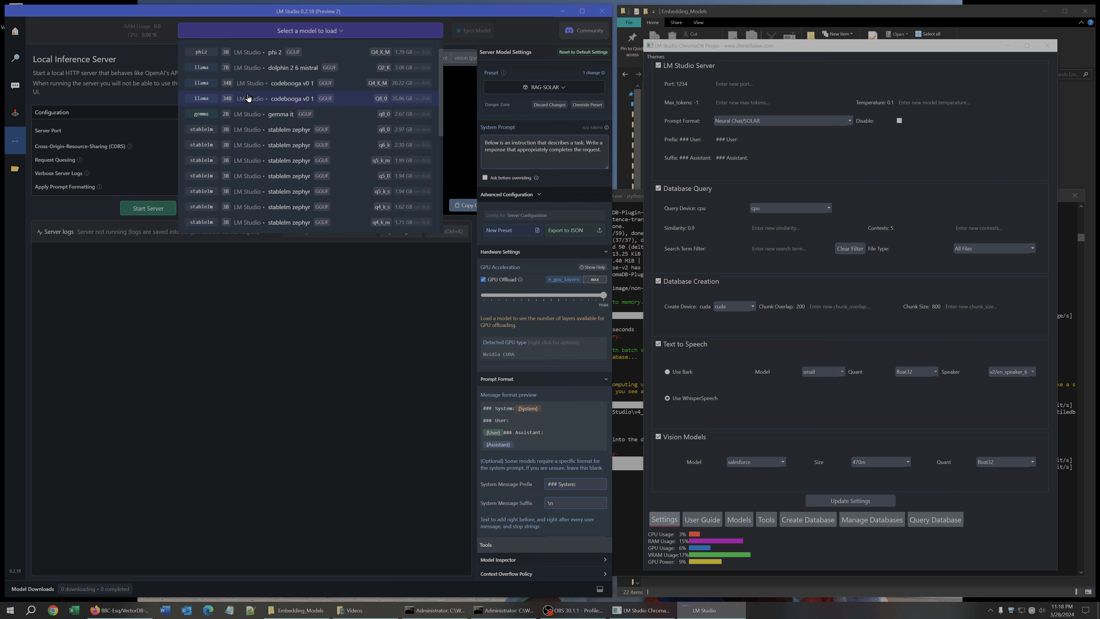
scroll(249, 97, down, 5)
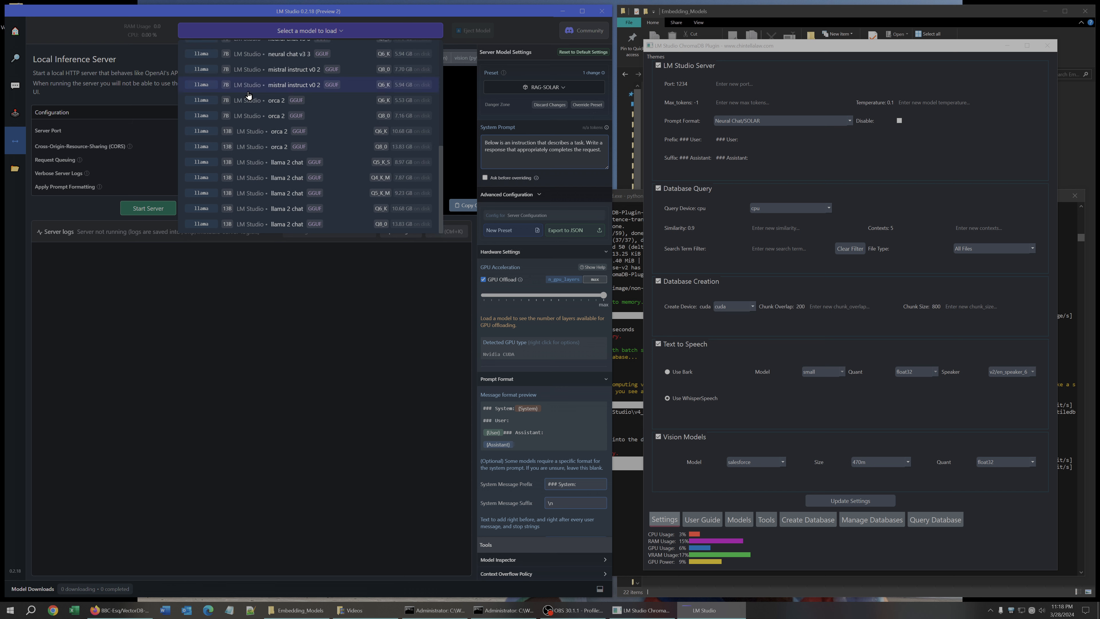
scroll(249, 94, up, 5)
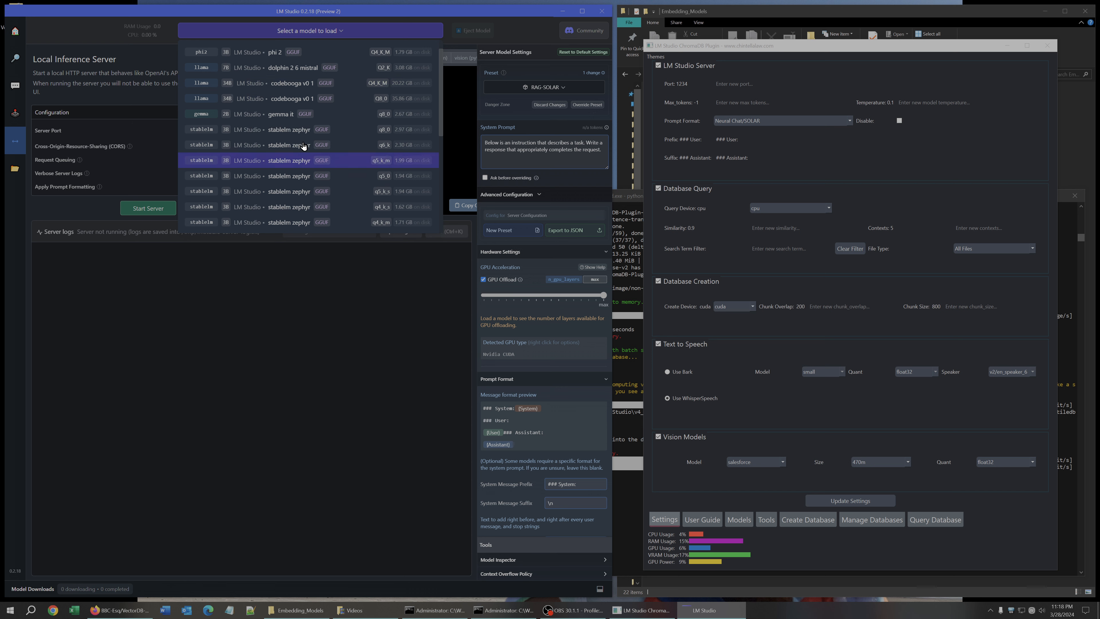
drag(442, 113, 327, 155)
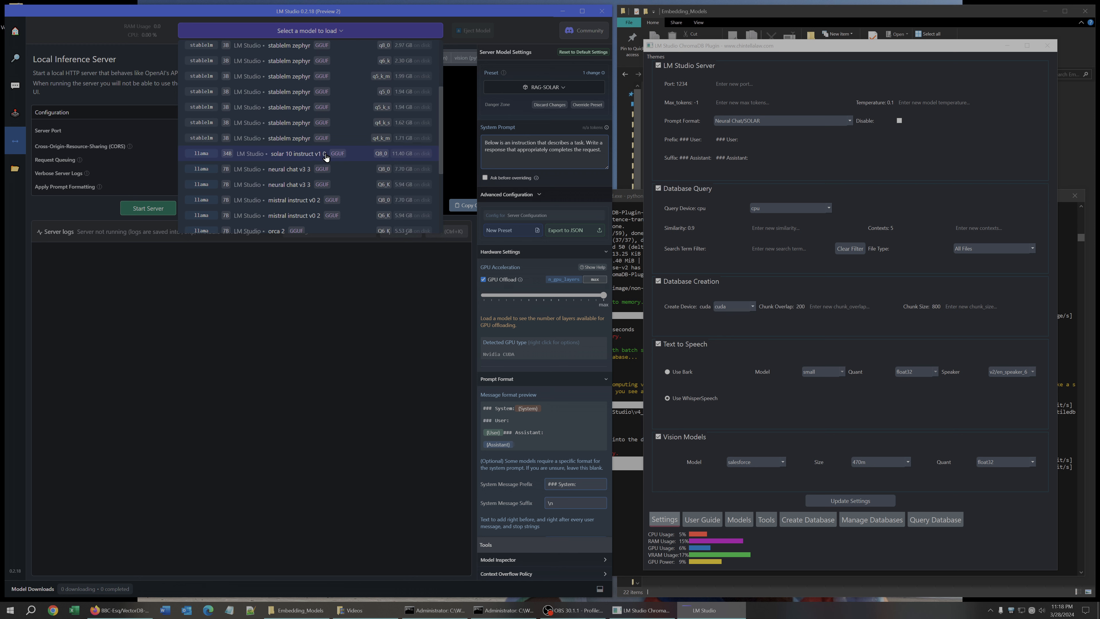
click(285, 161)
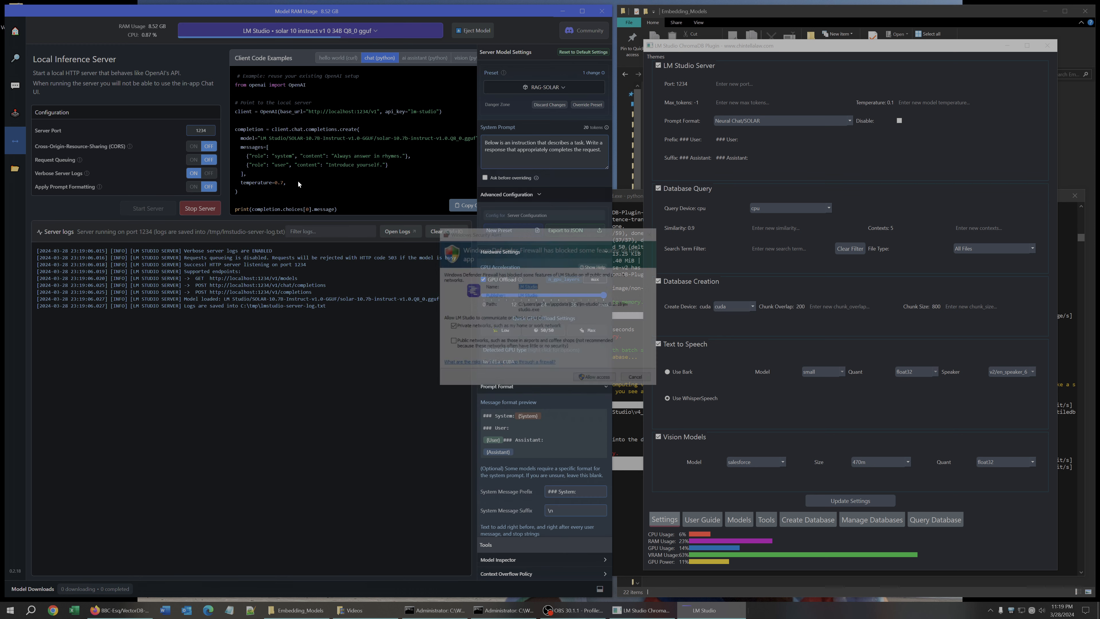
Allow LM Studio through the firewall on private networks and restart the local server.
click(598, 381)
click(199, 208)
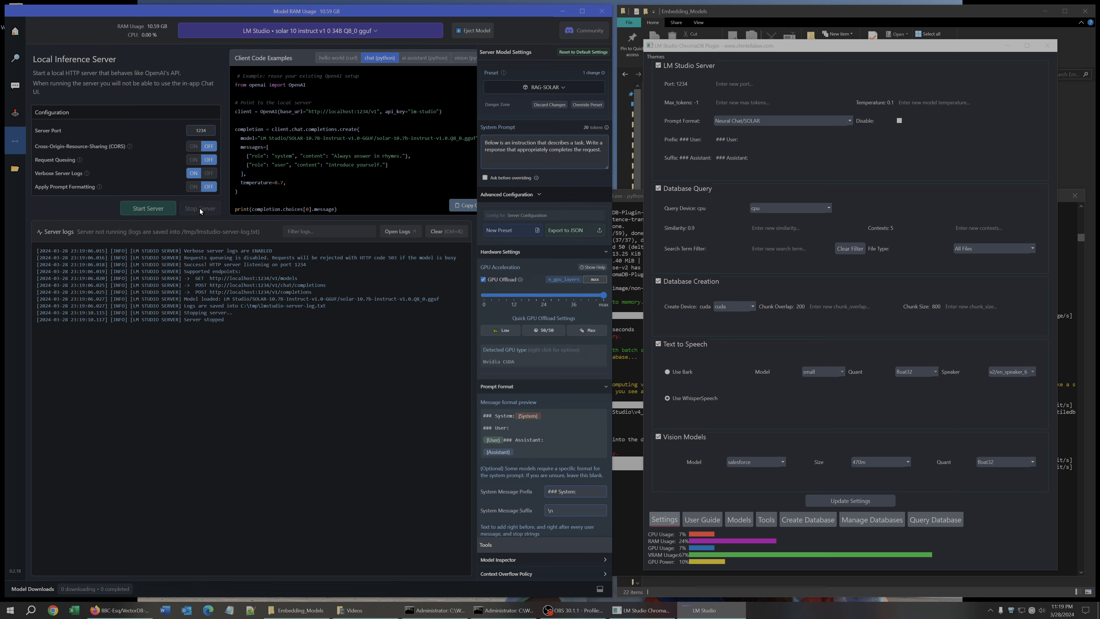
click(147, 208)
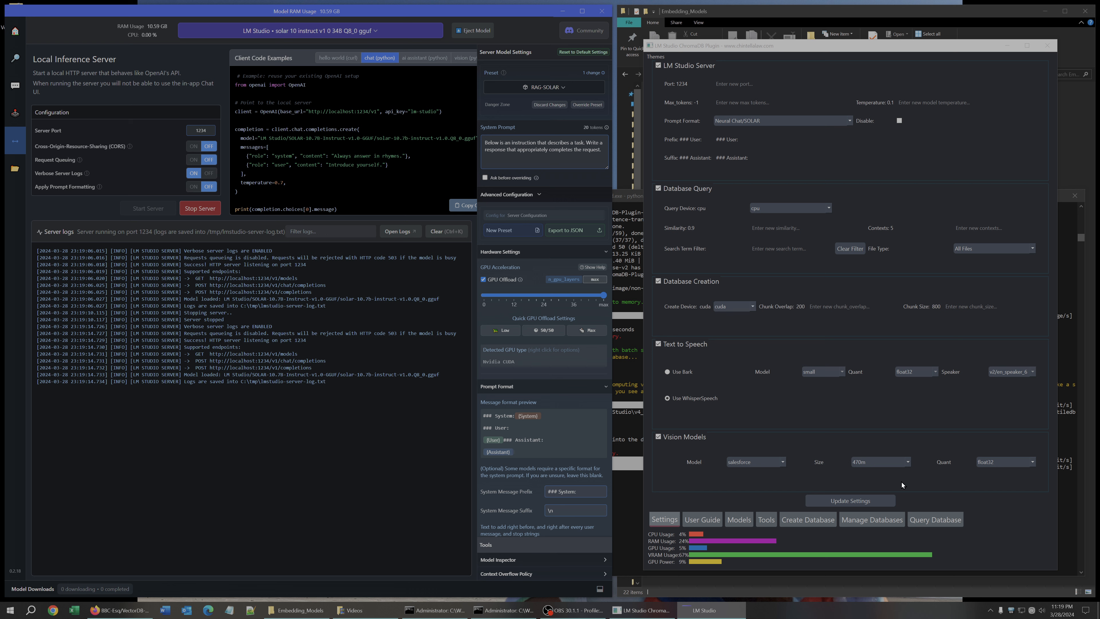
Turn off Chunks Only and submit the preliminary protective hearing question to the language model.
click(938, 522)
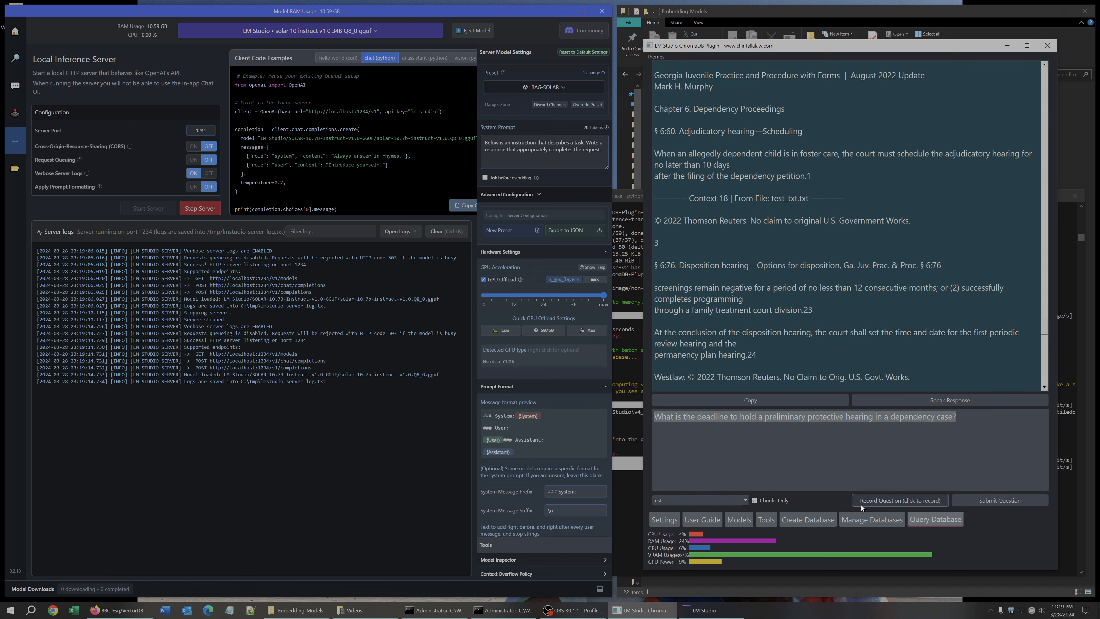
click(755, 500)
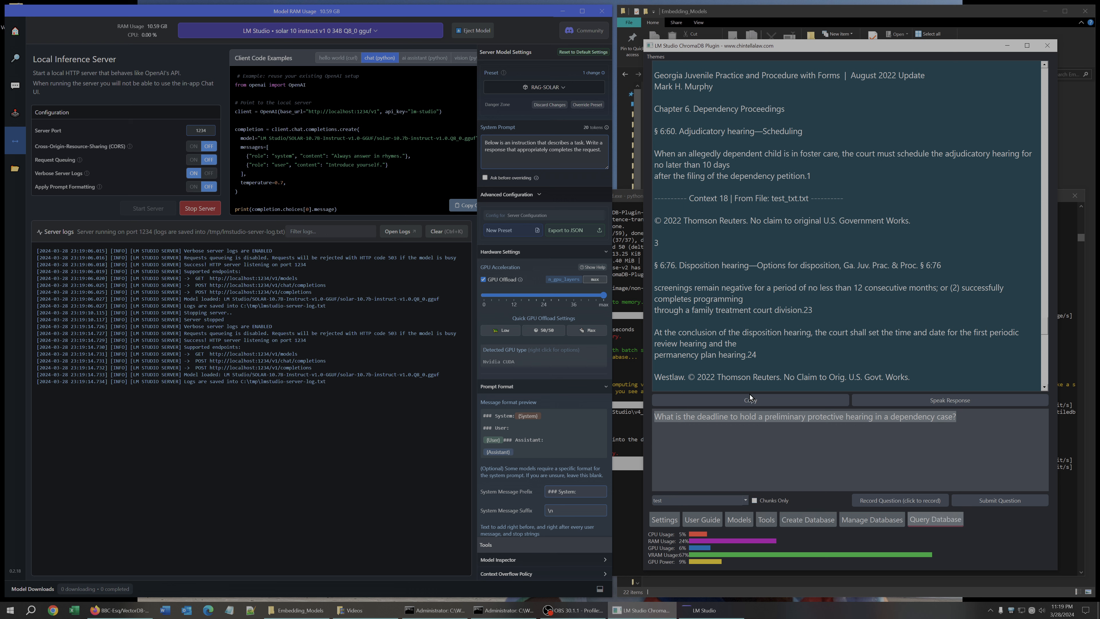
click(987, 500)
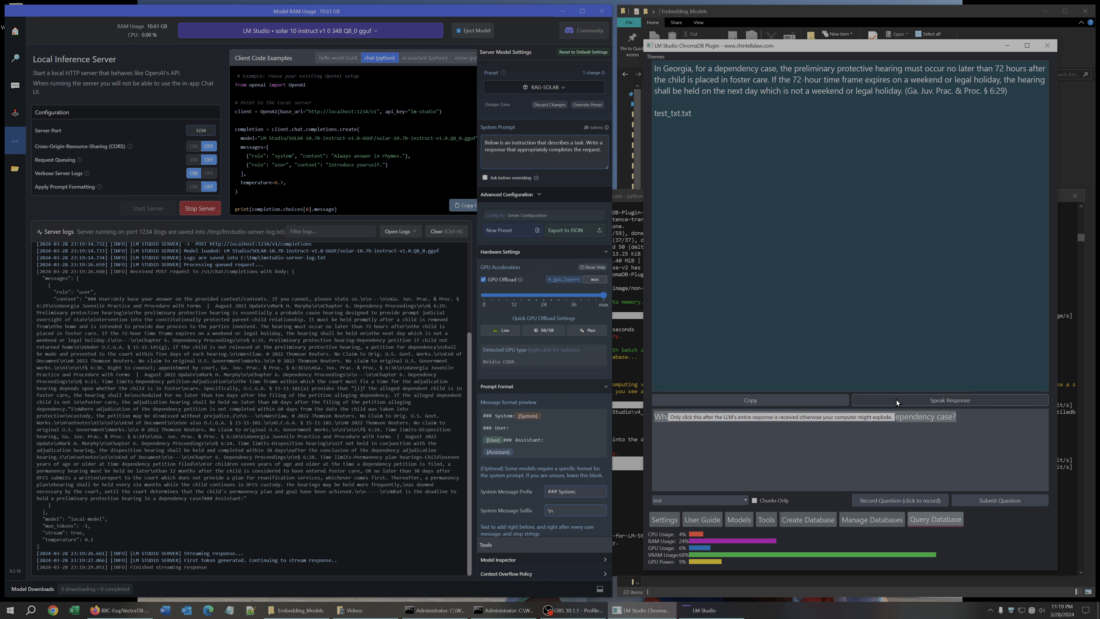
Switch text-to-speech to WhisperSpeech and have the answer spoken aloud.
click(886, 397)
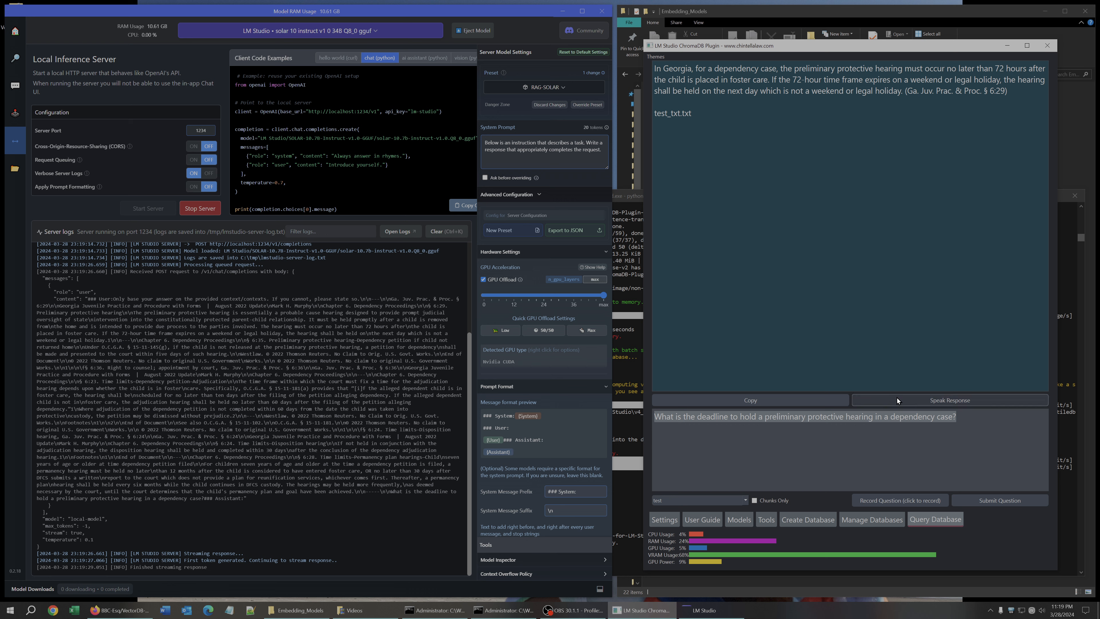
click(669, 522)
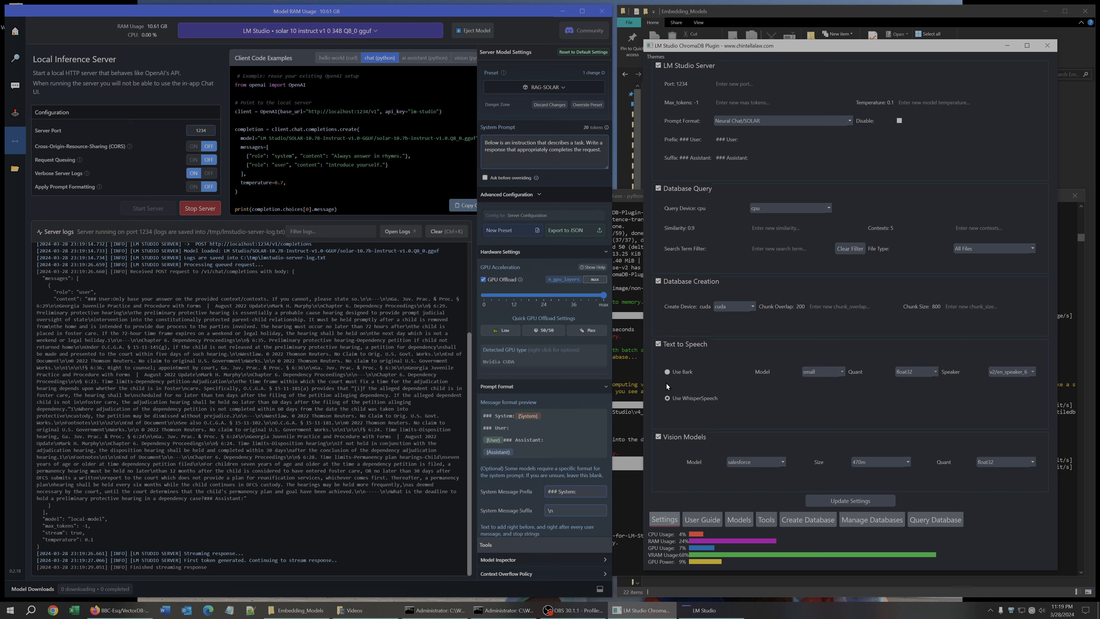
click(667, 398)
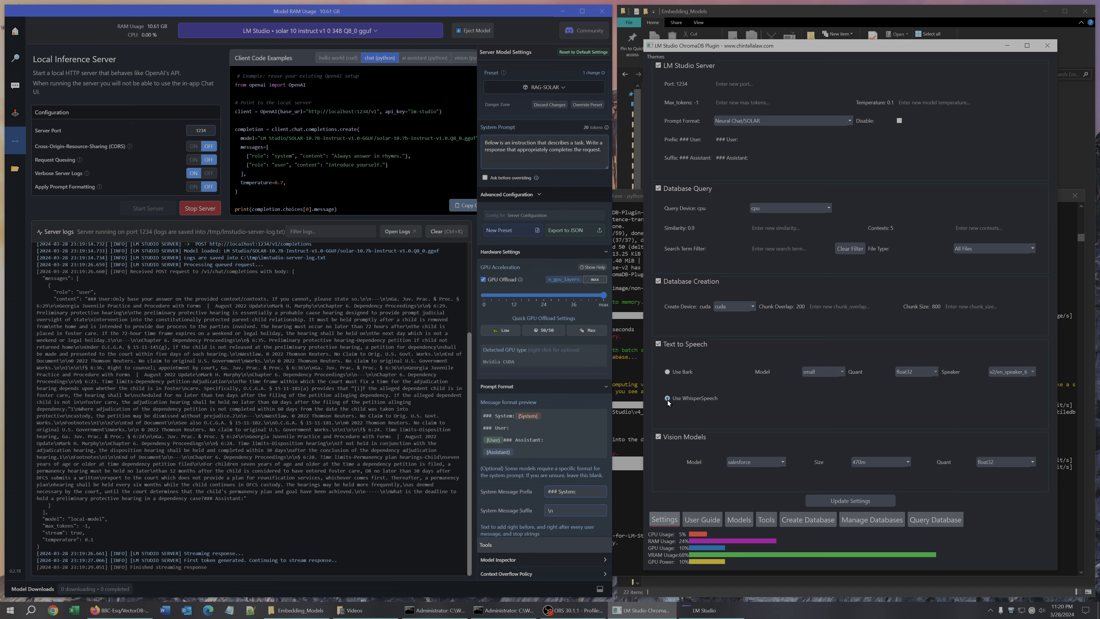
click(932, 520)
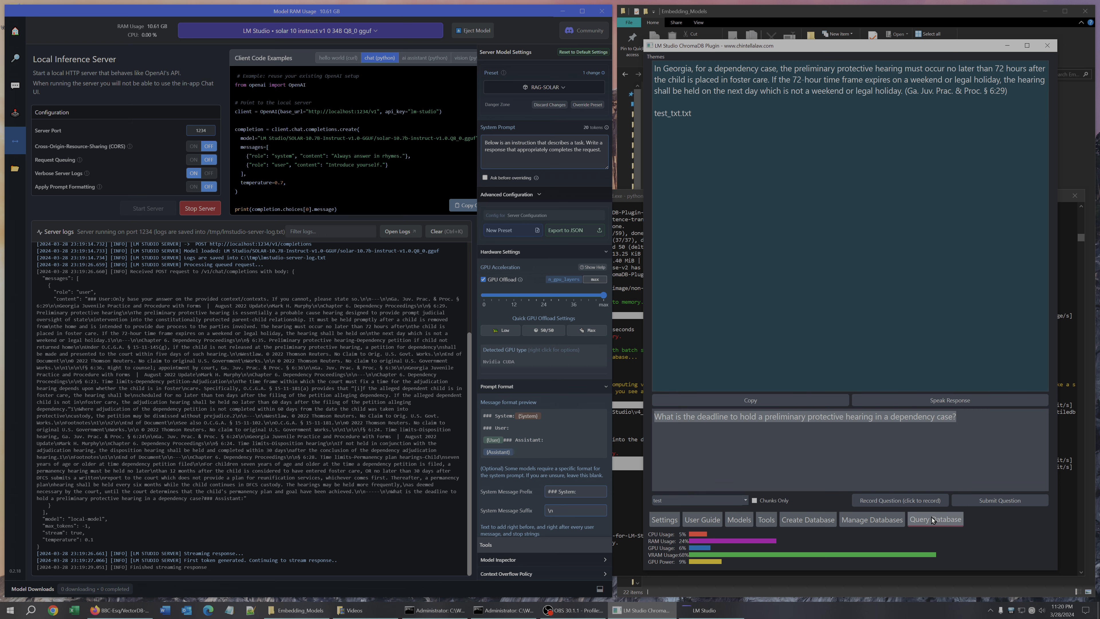
click(906, 404)
Bring the command prompt forward to review the speech processing output, and highlight the answer's citation.
click(626, 414)
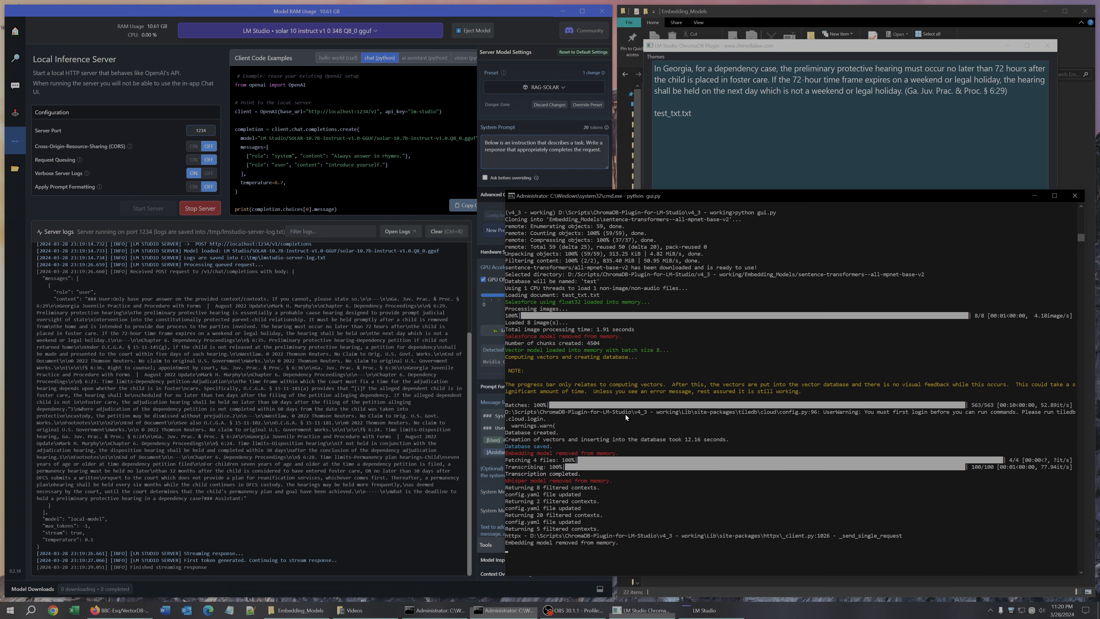
drag(886, 196, 426, 83)
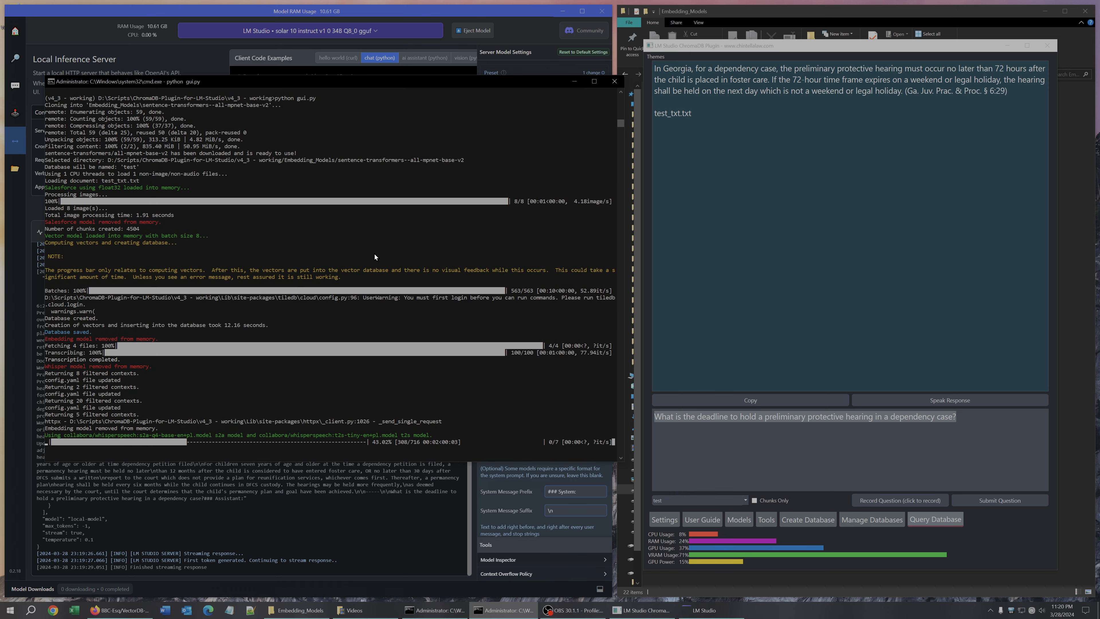
scroll(375, 253, down, 5)
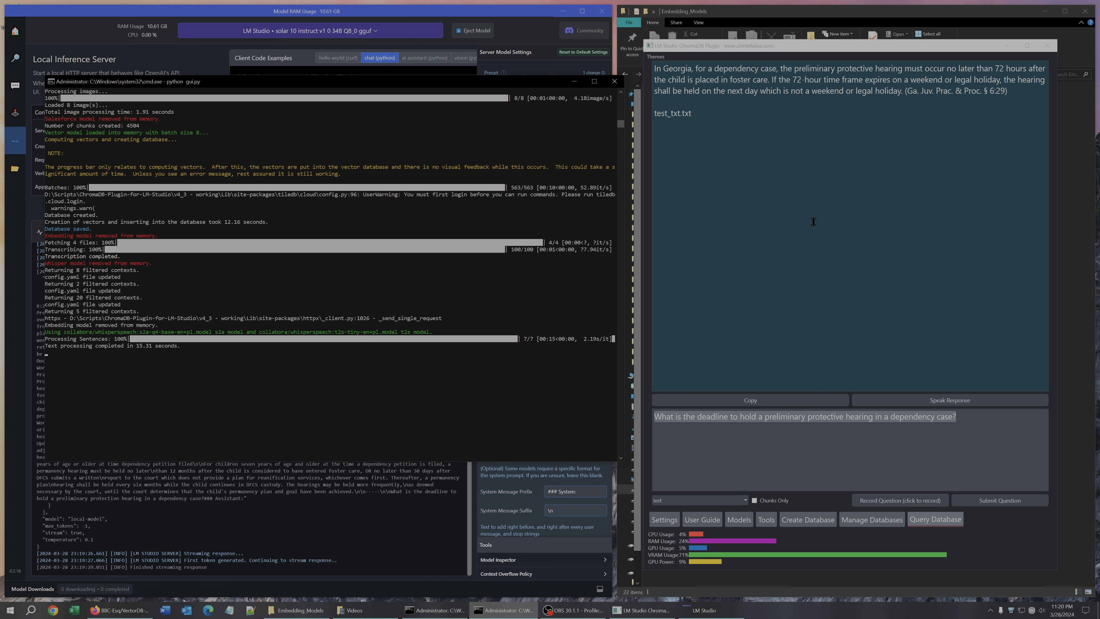
drag(904, 91, 1008, 90)
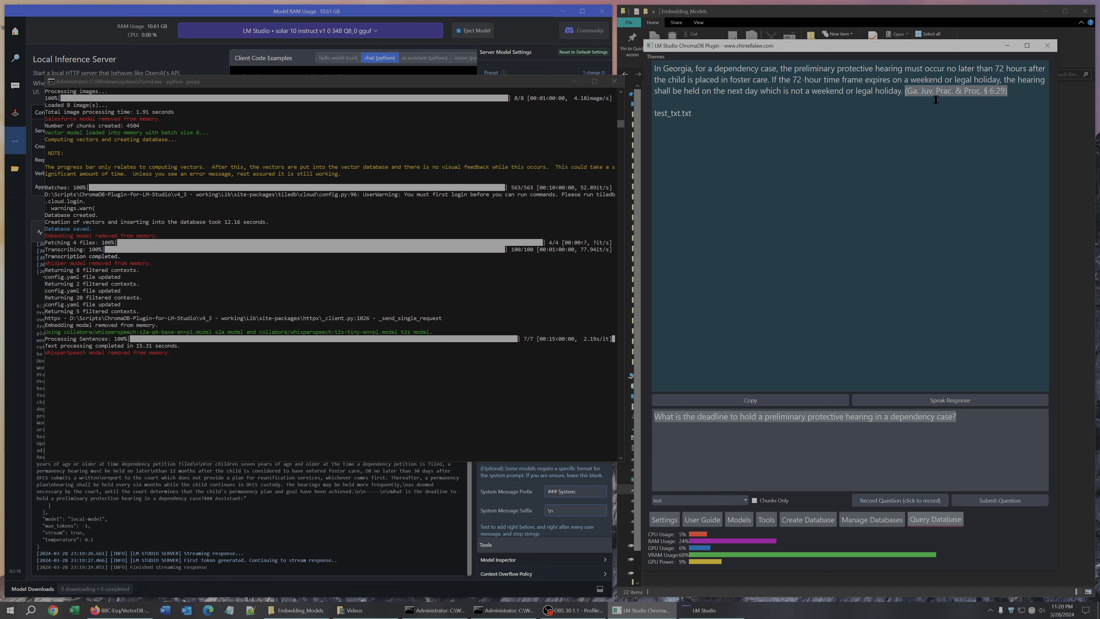
Switch text-to-speech to Bark with the small model, float32 quant and speaker v2/en_speaker_6, then speak the answer.
click(665, 520)
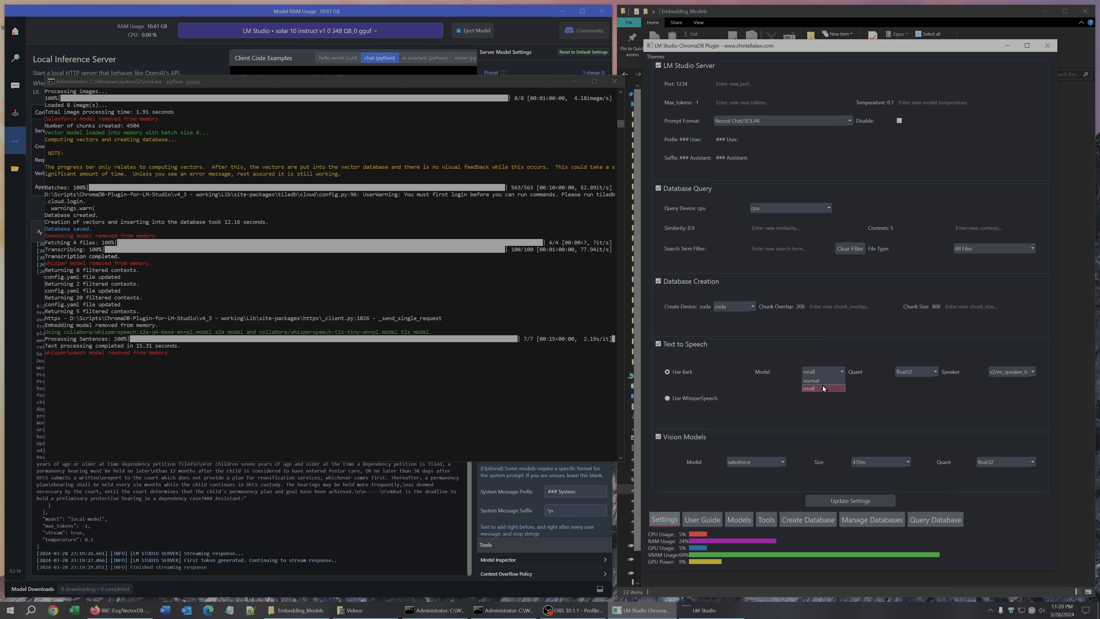
click(823, 386)
click(910, 373)
click(1010, 373)
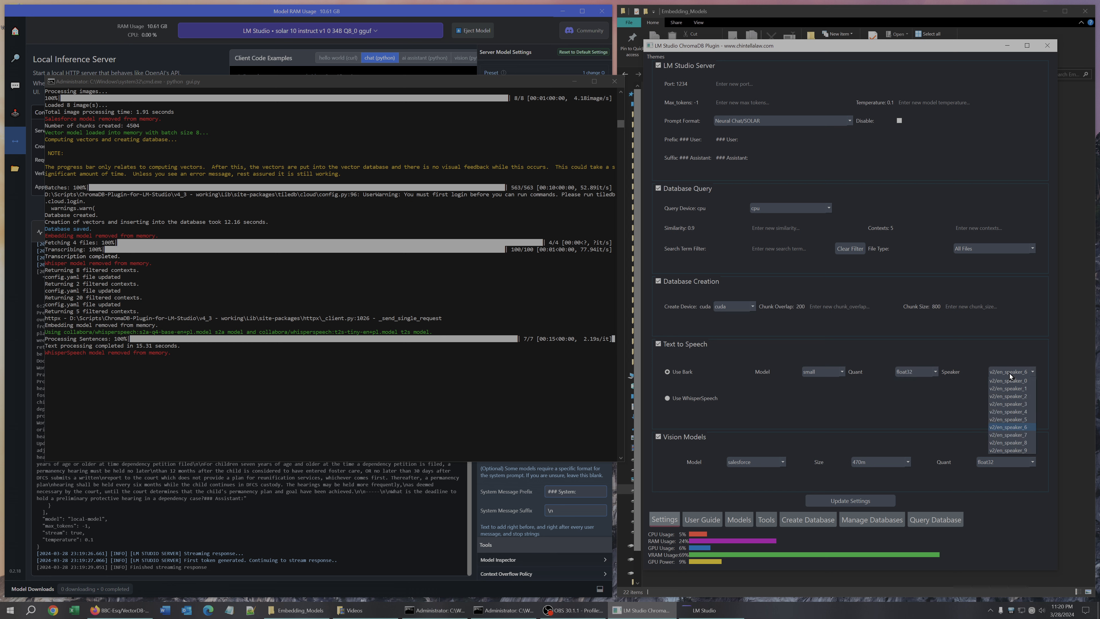
click(1018, 428)
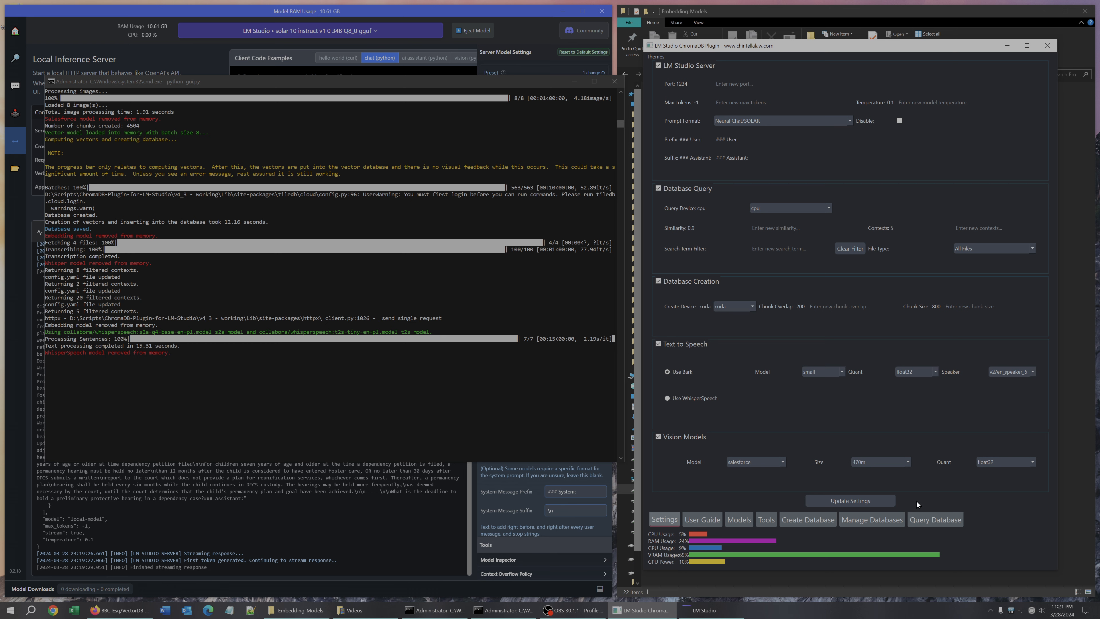
click(927, 520)
click(952, 403)
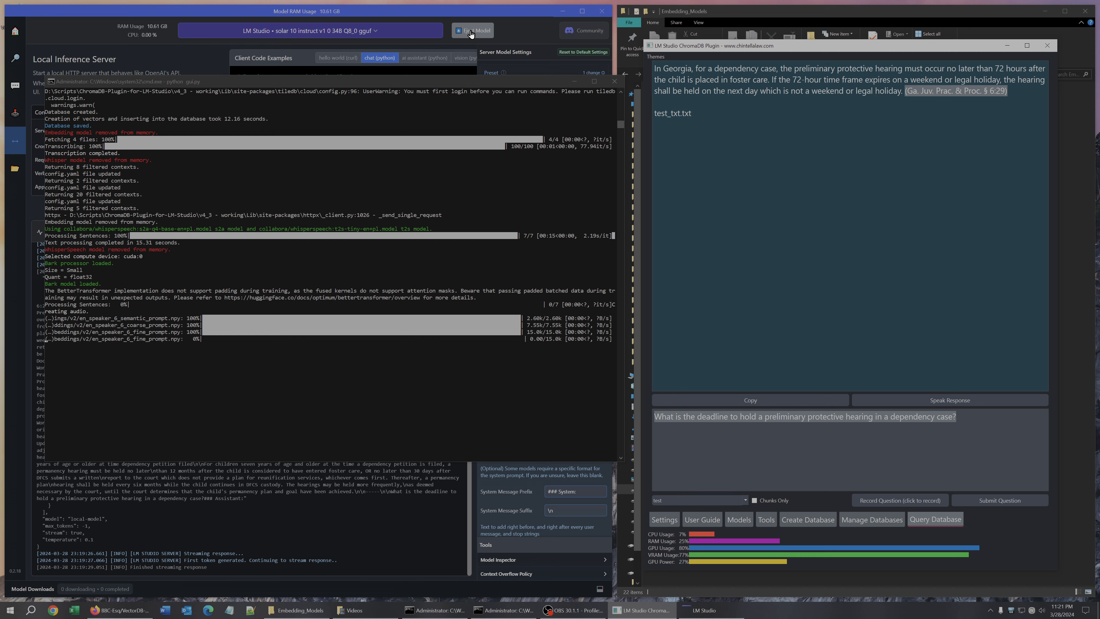
Eject the loaded model, stop LM Studio's local server and minimize its window.
click(470, 31)
click(192, 215)
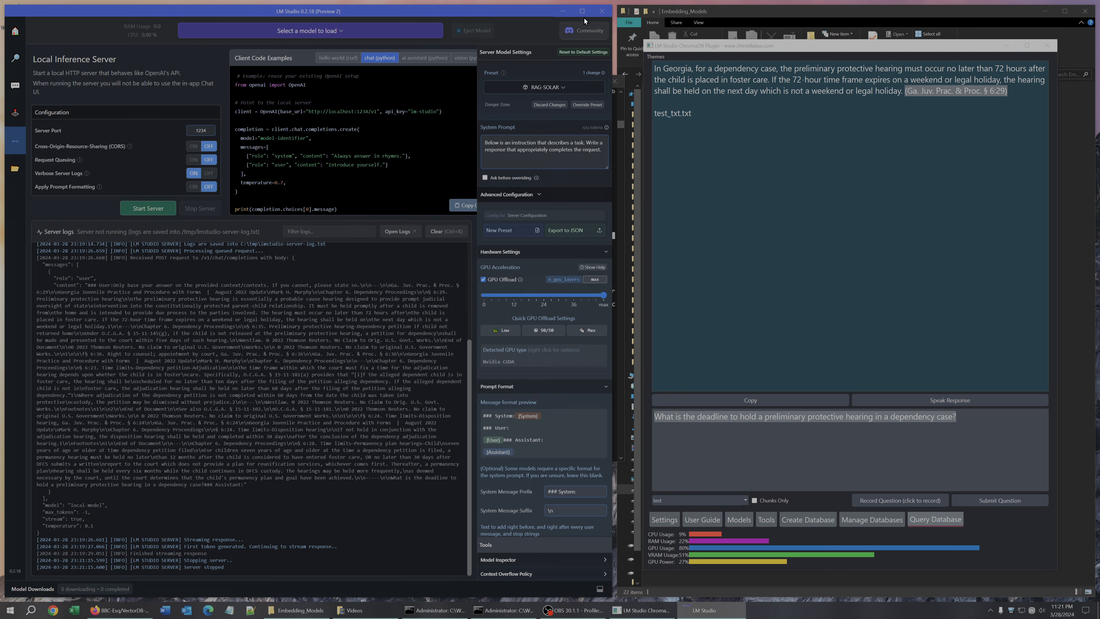
click(562, 11)
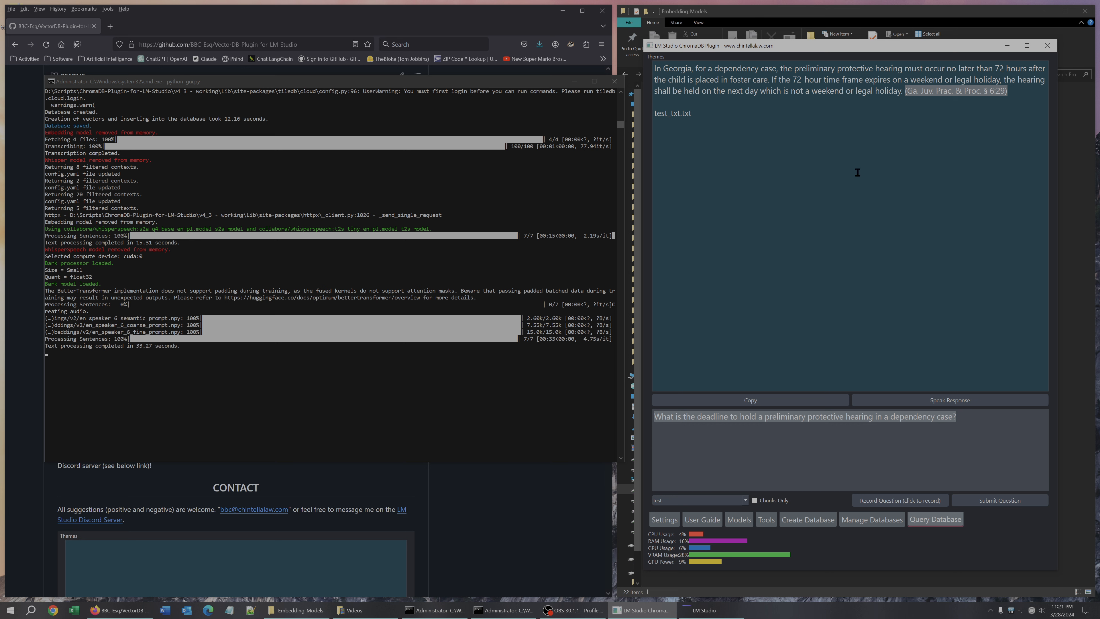
Highlight the Ga. Juv. Prac. & Proc. § 6:29 citation in the answer.
click(878, 136)
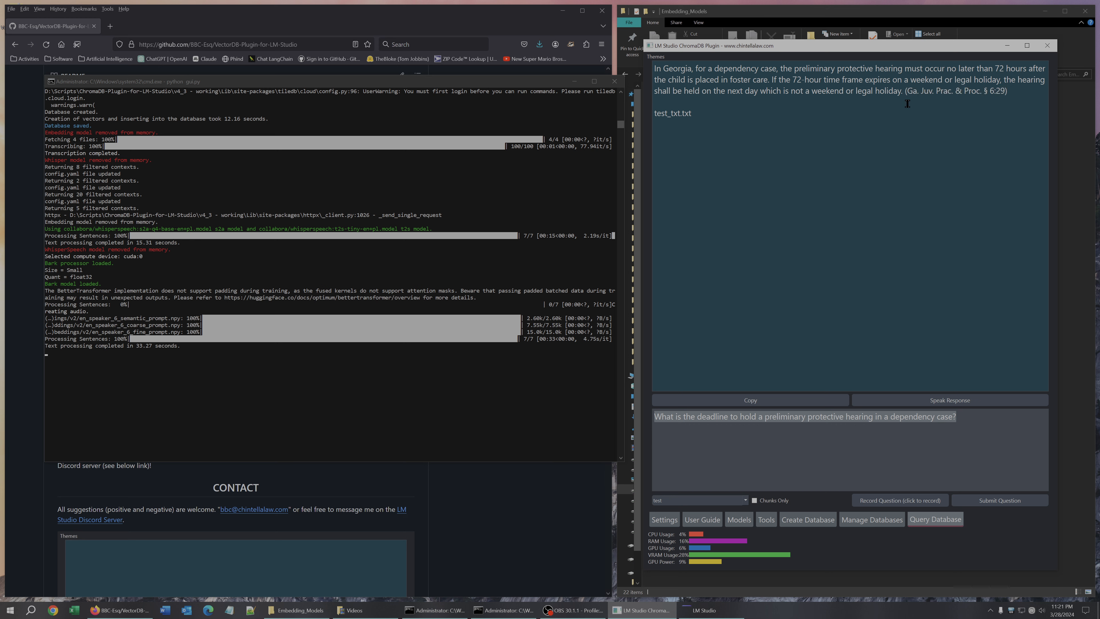
drag(904, 91, 1008, 91)
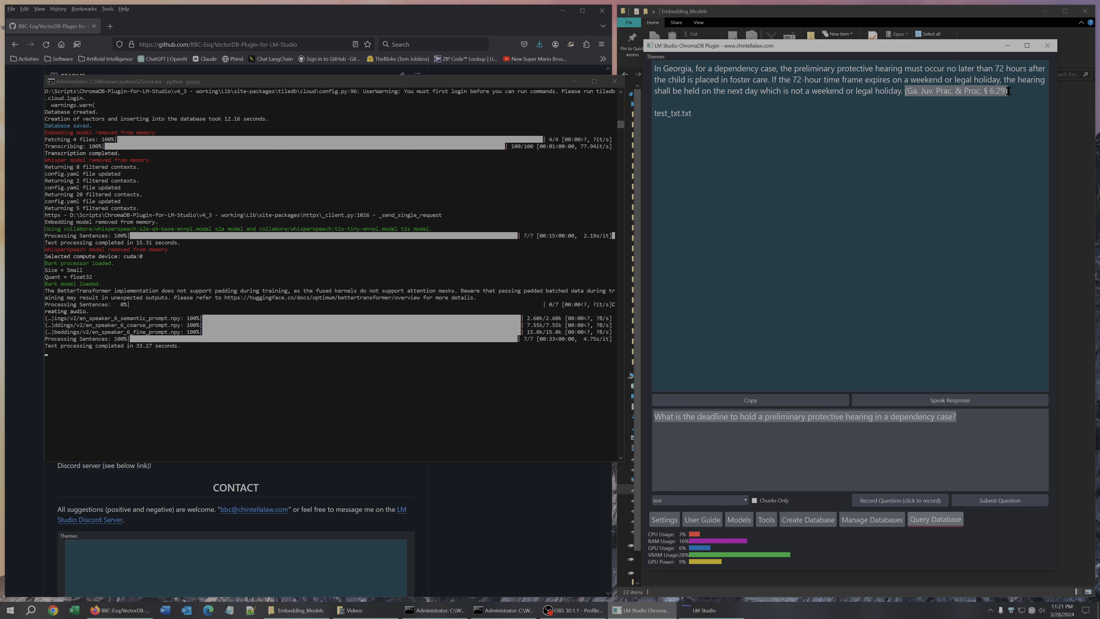
click(959, 141)
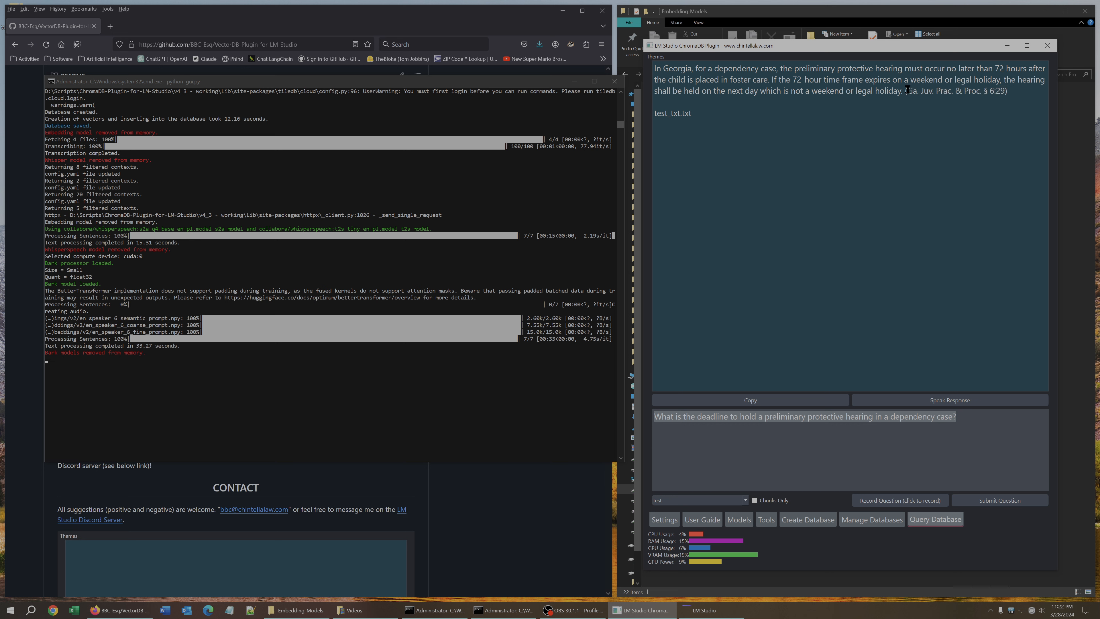
drag(905, 90, 1008, 91)
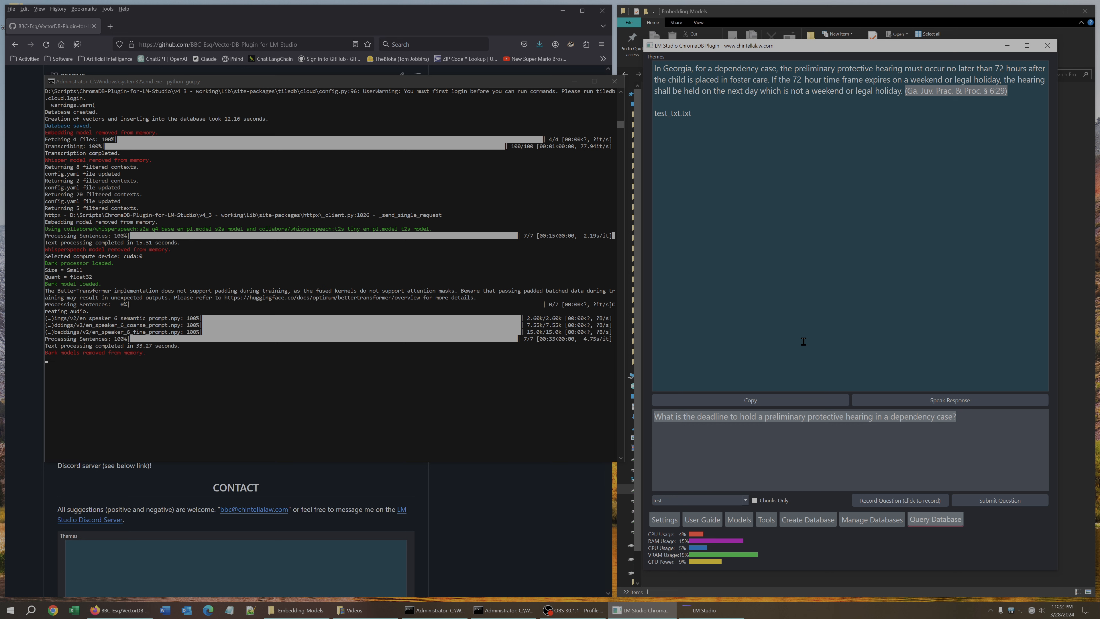
click(695, 611)
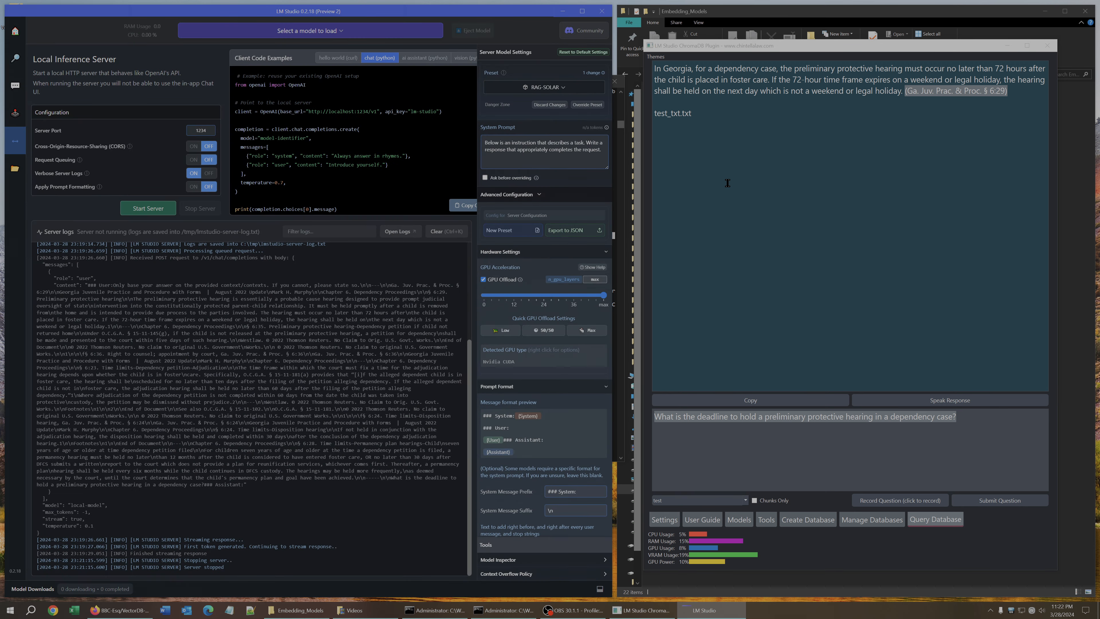
click(908, 106)
drag(906, 90, 1008, 96)
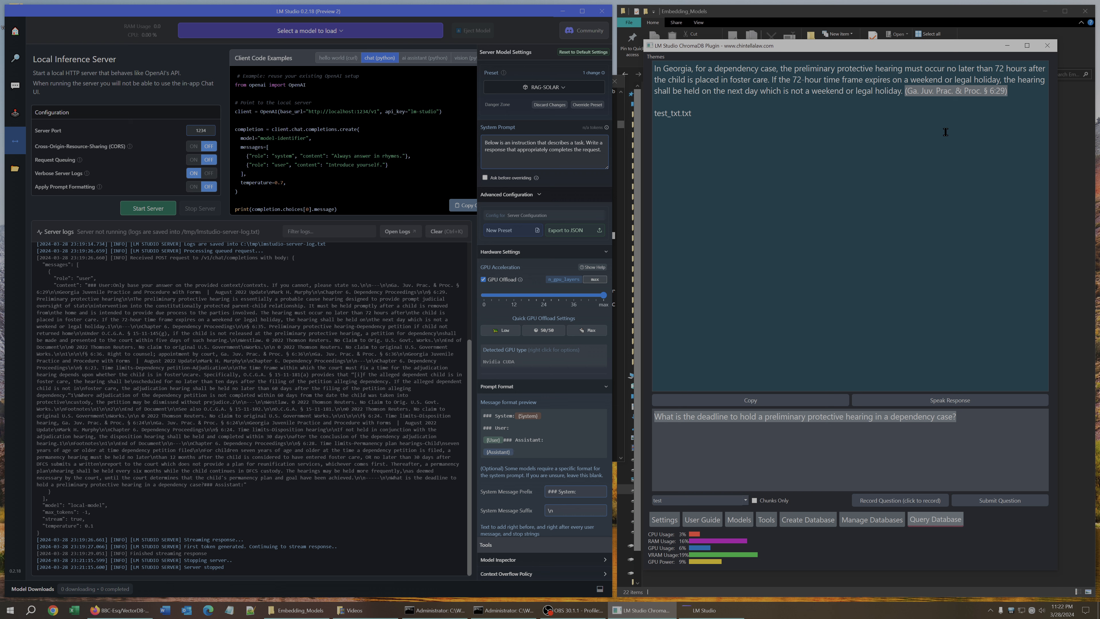
click(915, 104)
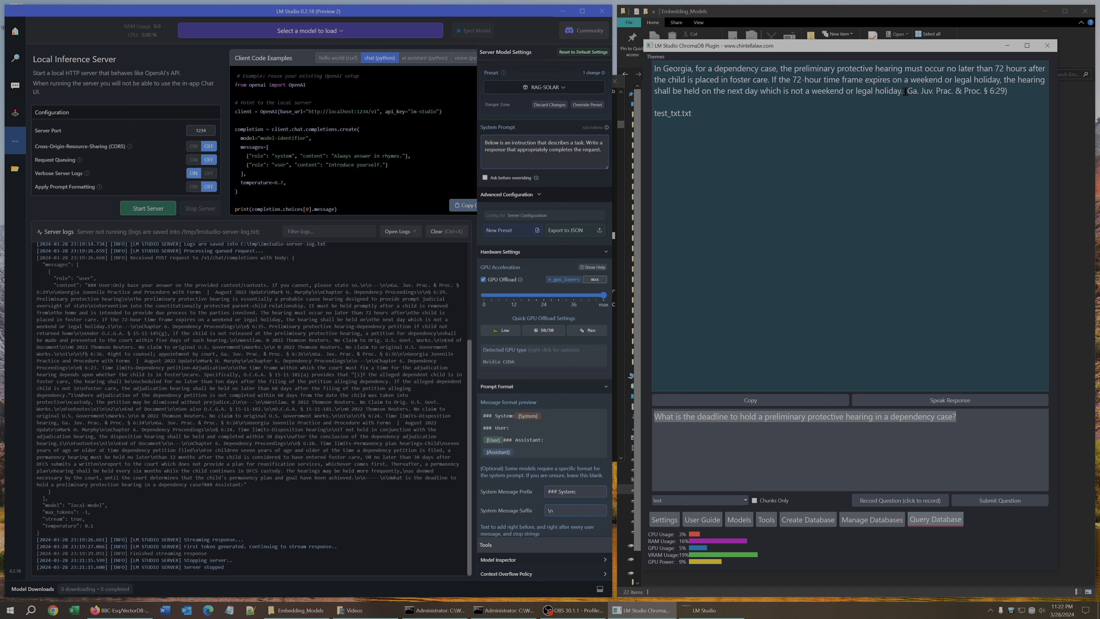
drag(905, 91, 1008, 92)
click(927, 144)
In the Tools tab's Transcribe File section, select test_flac.flac from the TEST - files folder as the audio file.
click(767, 519)
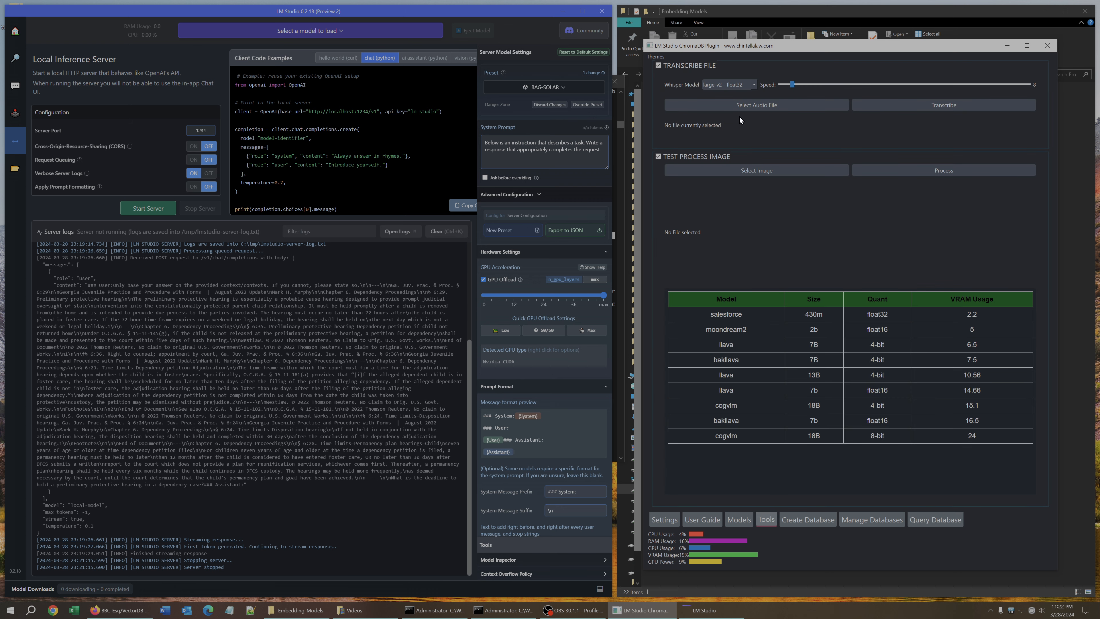
click(738, 106)
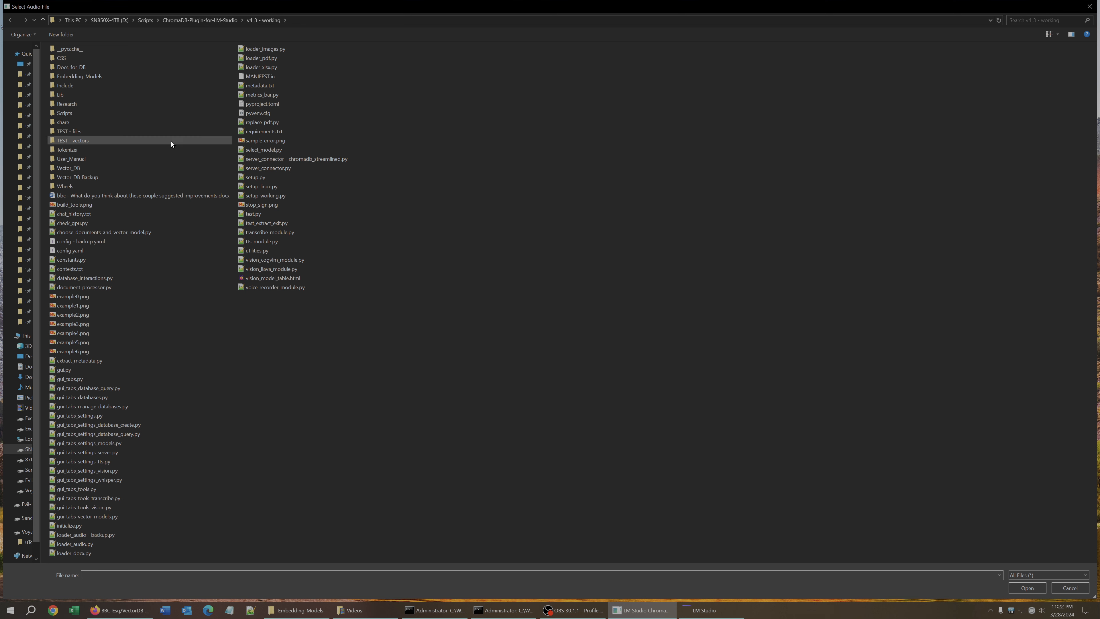
double_click(78, 135)
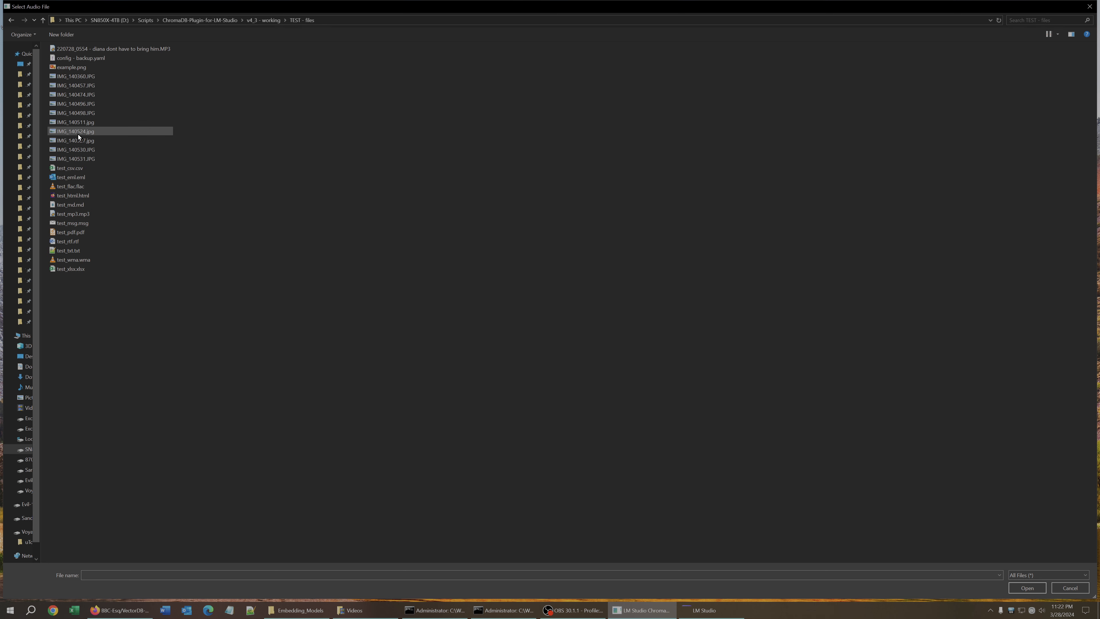
click(77, 186)
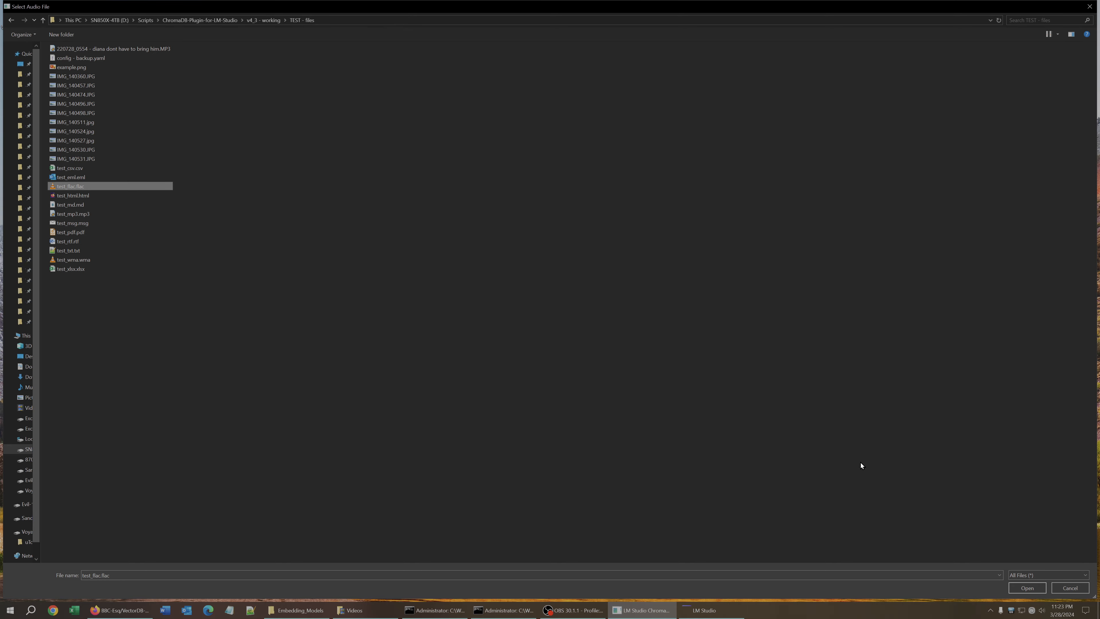
click(1029, 588)
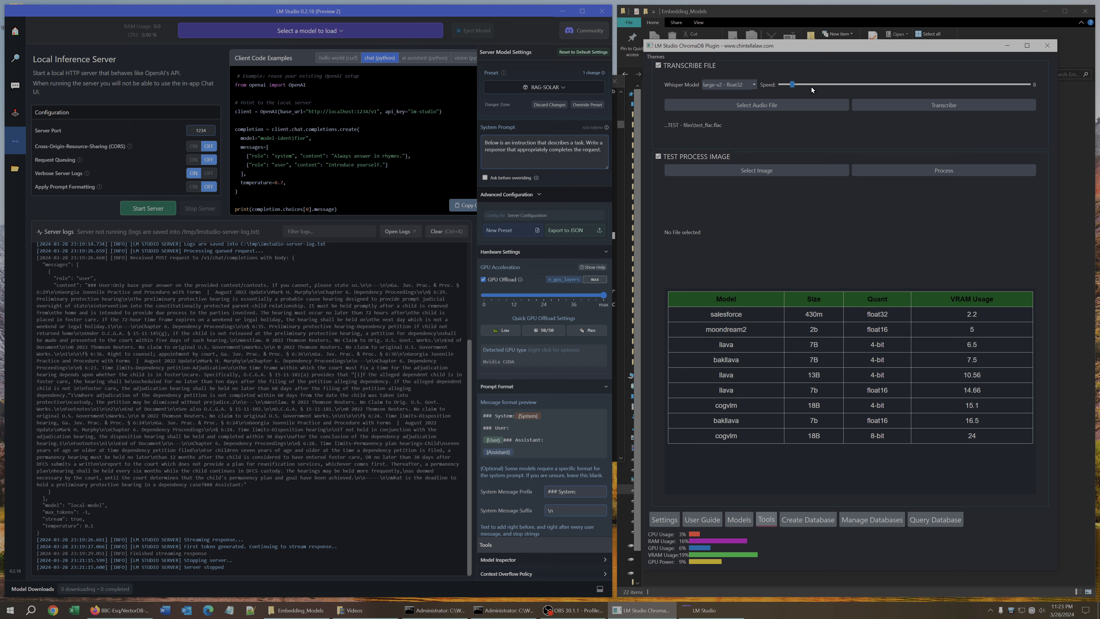
Set the Whisper model to base.en - float32 and raise the transcription speed slider.
click(750, 85)
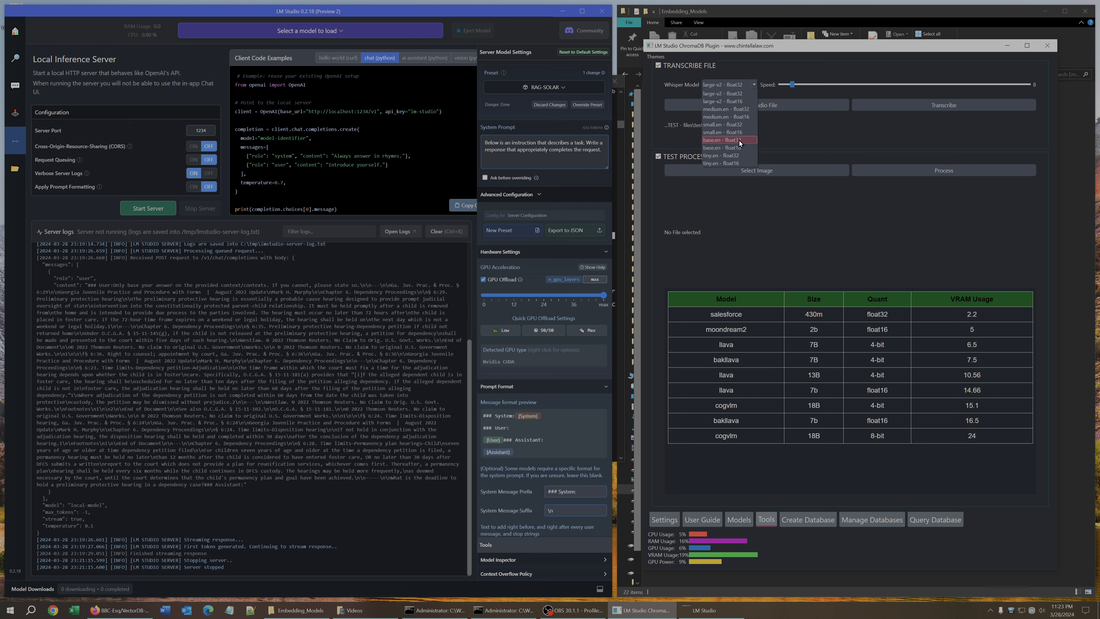
click(739, 140)
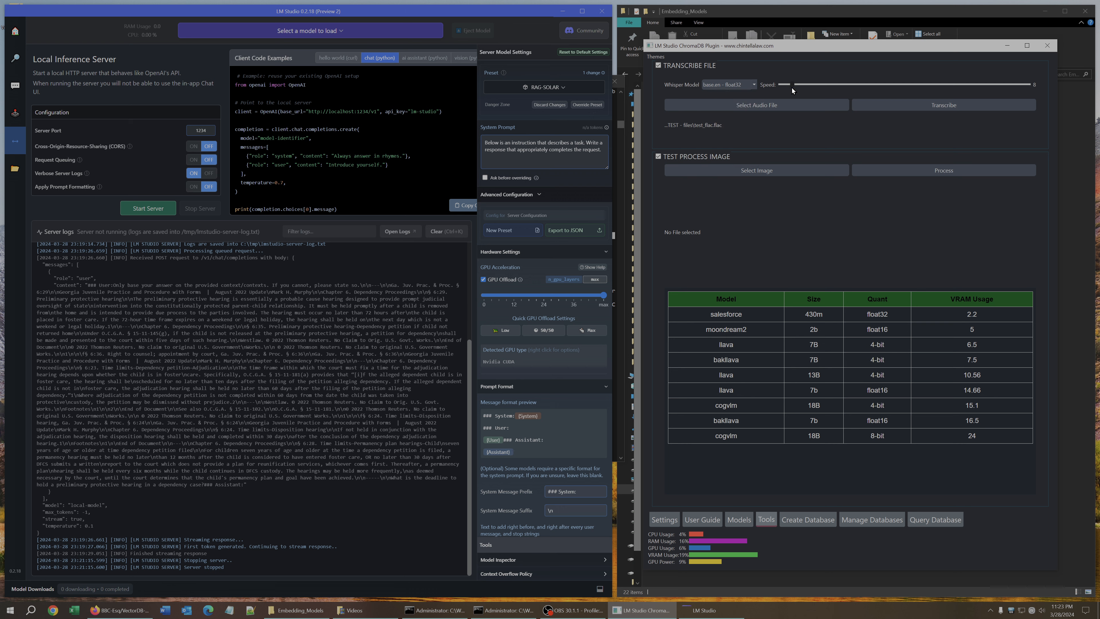
drag(792, 87, 912, 93)
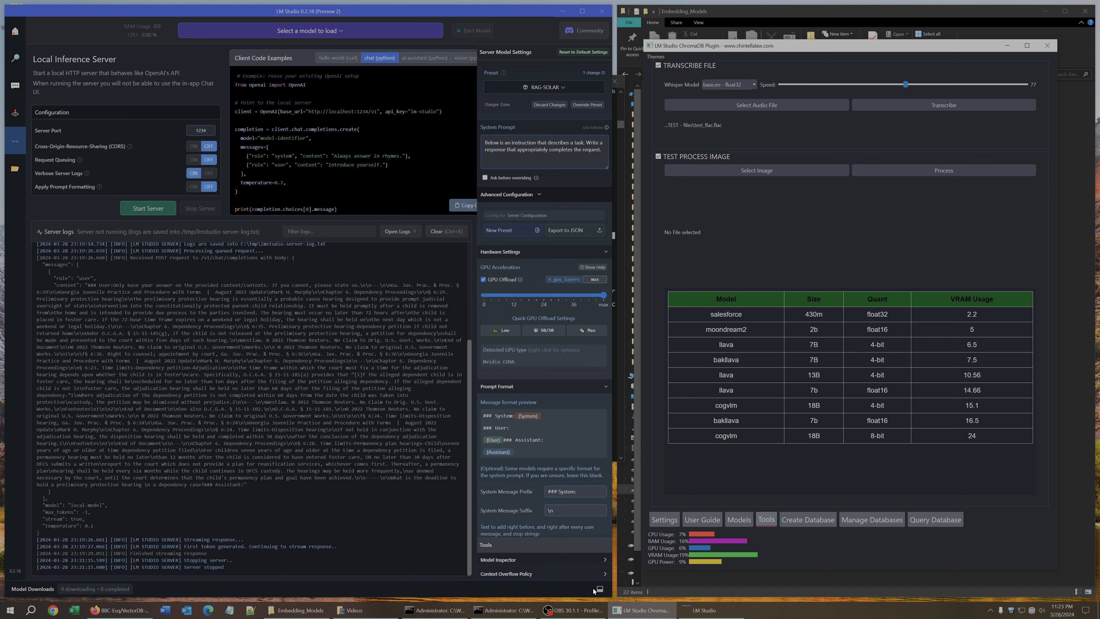
Bring the command prompt forward and scroll to review the transcription progress output.
click(503, 610)
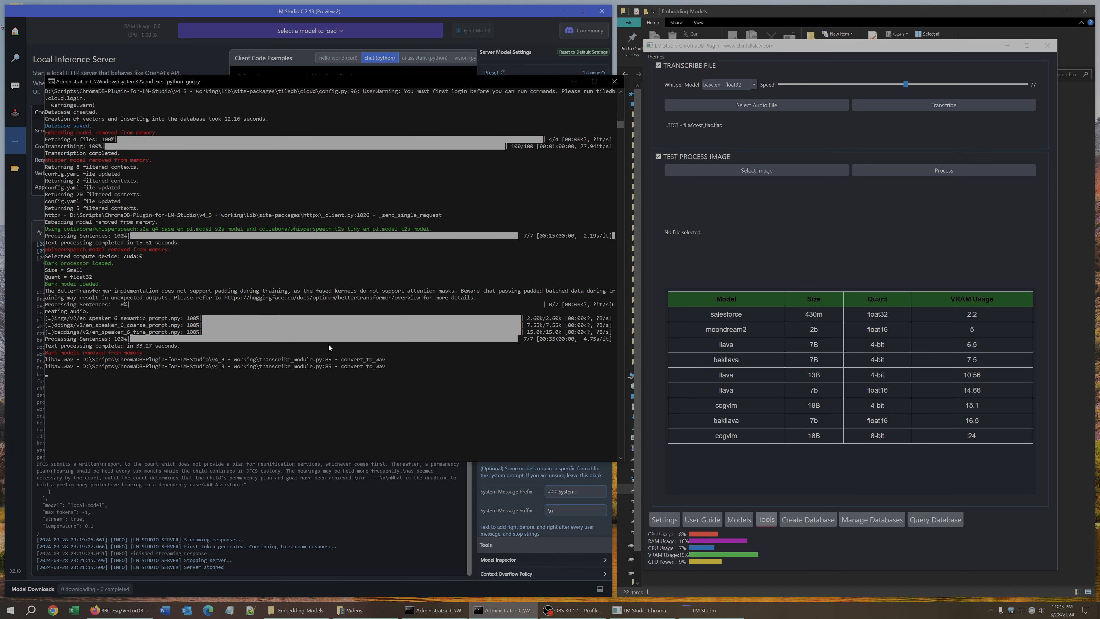
scroll(381, 301, down, 5)
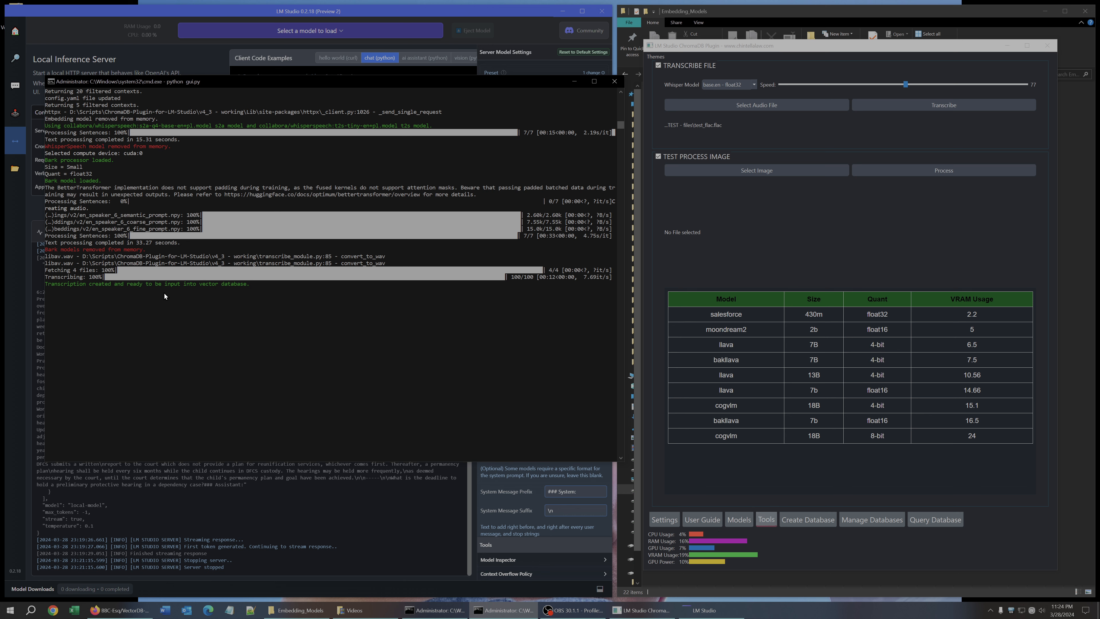
Open the Create Database tab and select the transcribed test_flac.flac file in the files list.
click(808, 522)
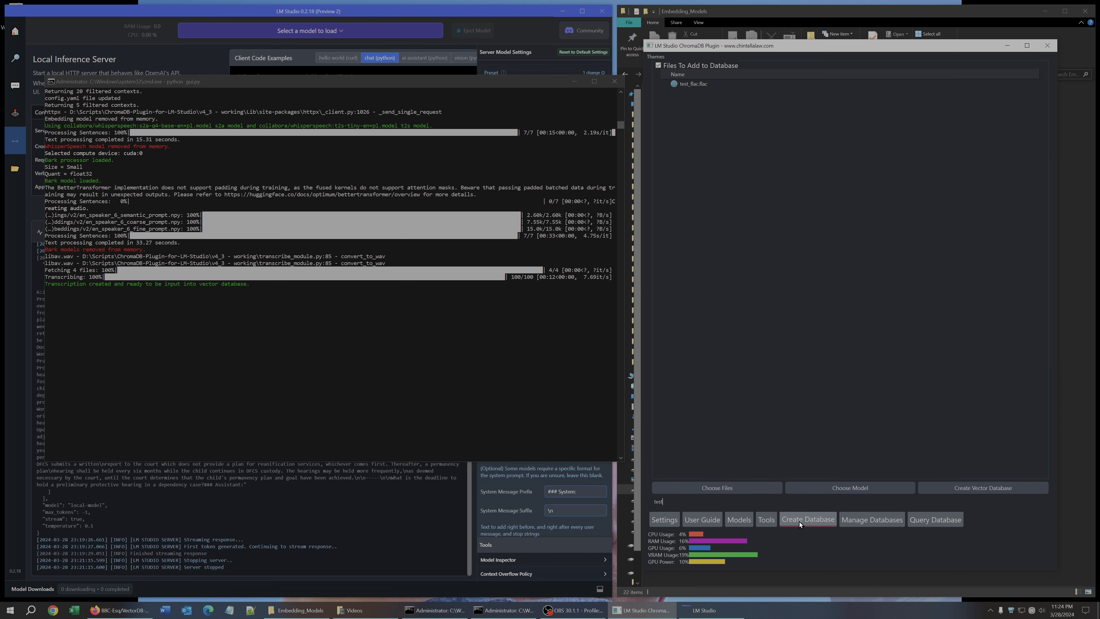
click(699, 83)
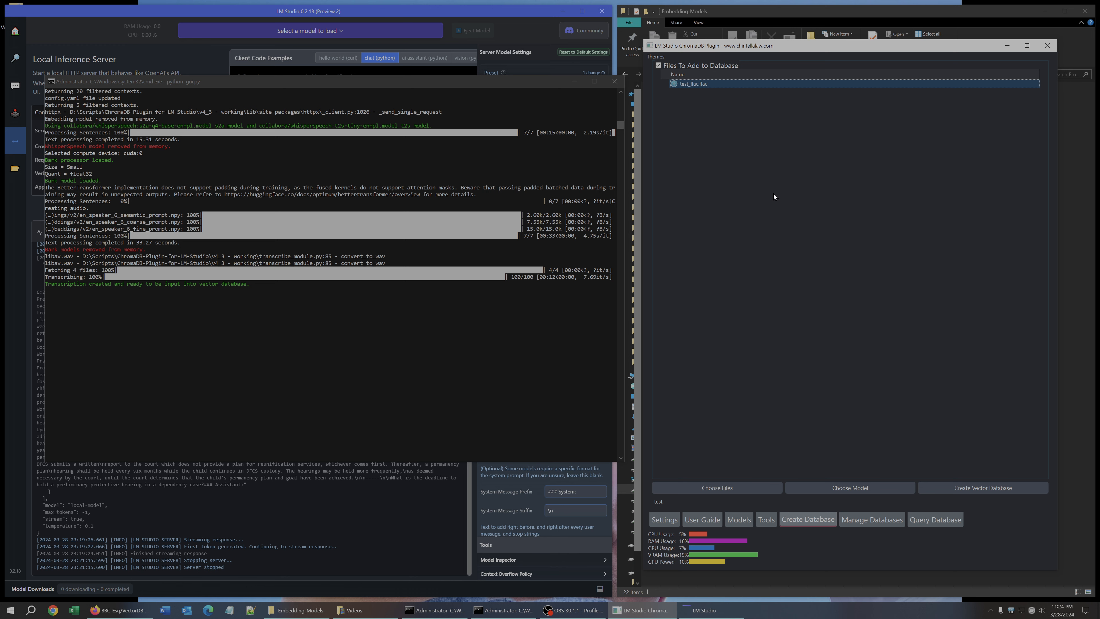
click(945, 490)
Open test_flac.flac in the media player to preview the audio, then close the player.
double_click(689, 83)
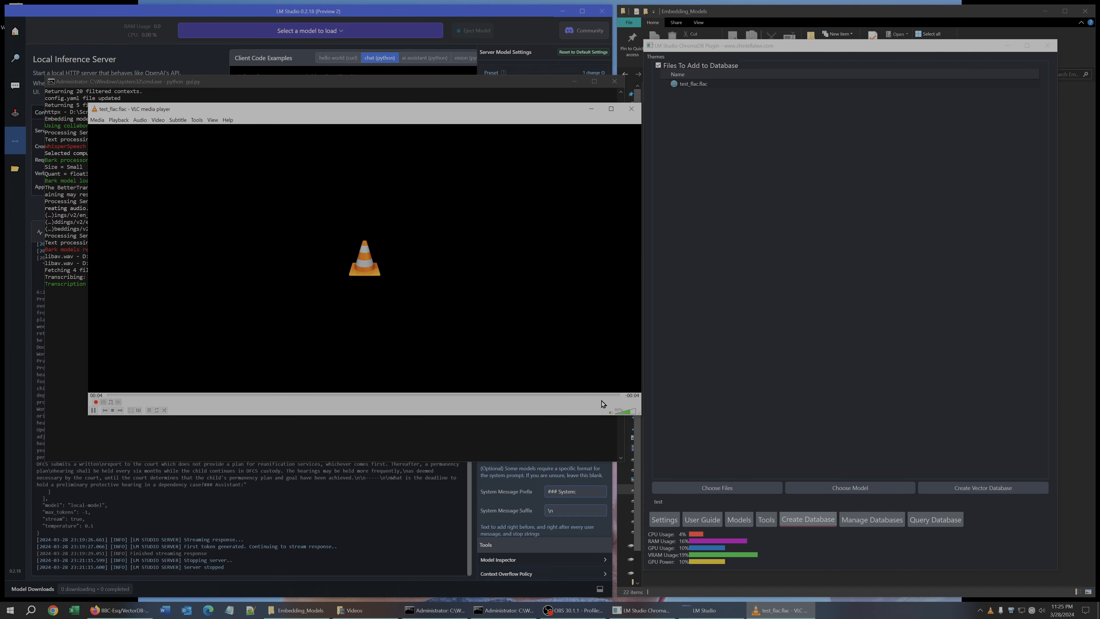
click(612, 395)
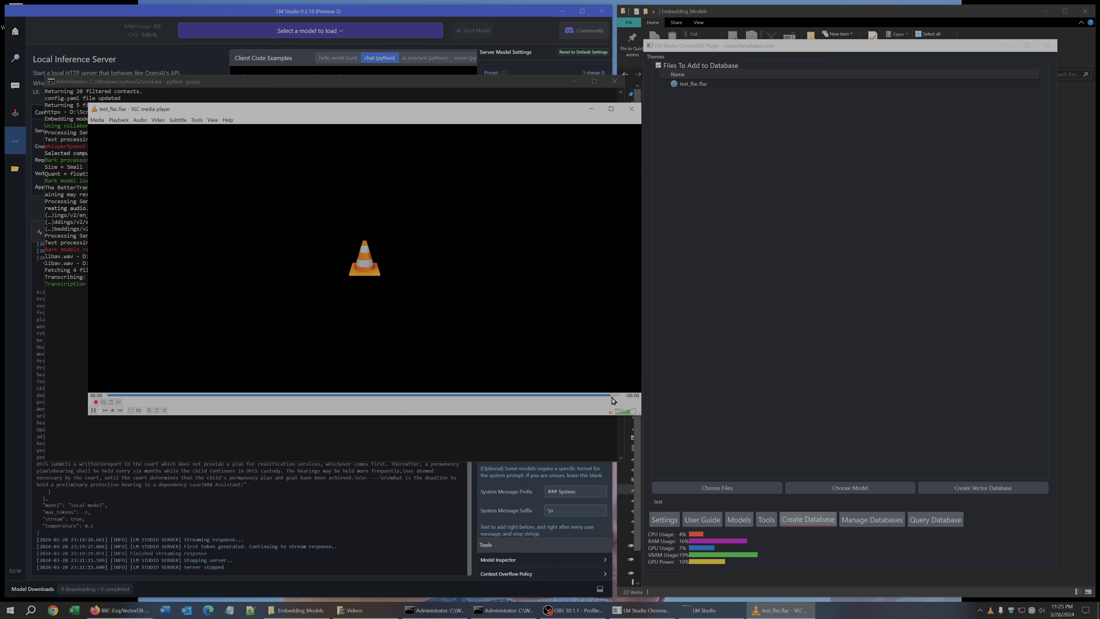
click(631, 109)
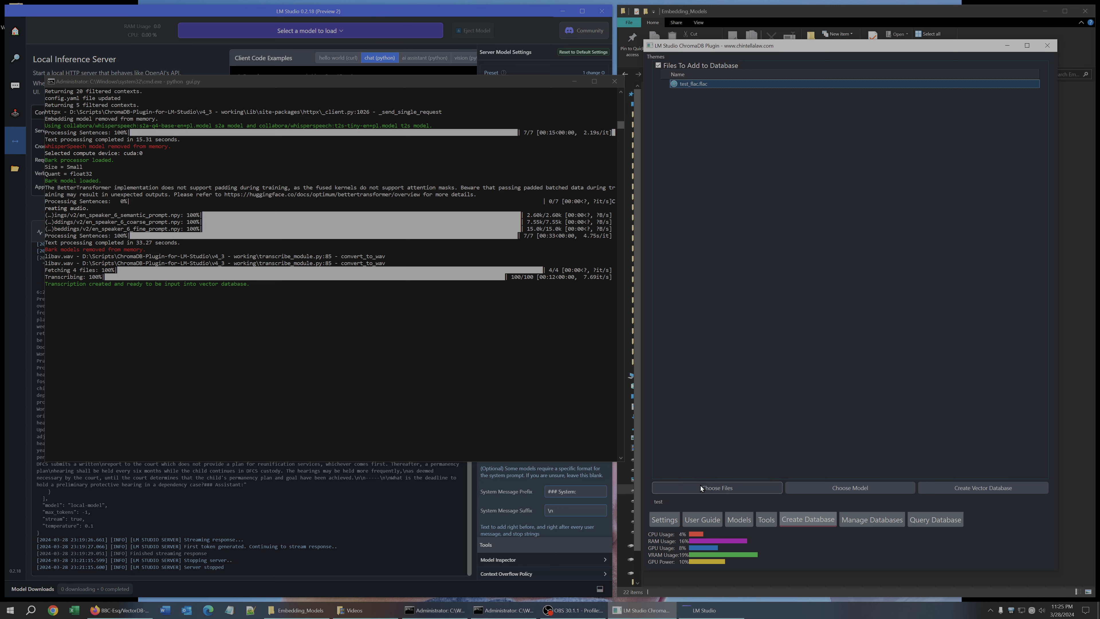
Name the new database audio and create the vector database, confirming the prompt.
drag(677, 502, 611, 502)
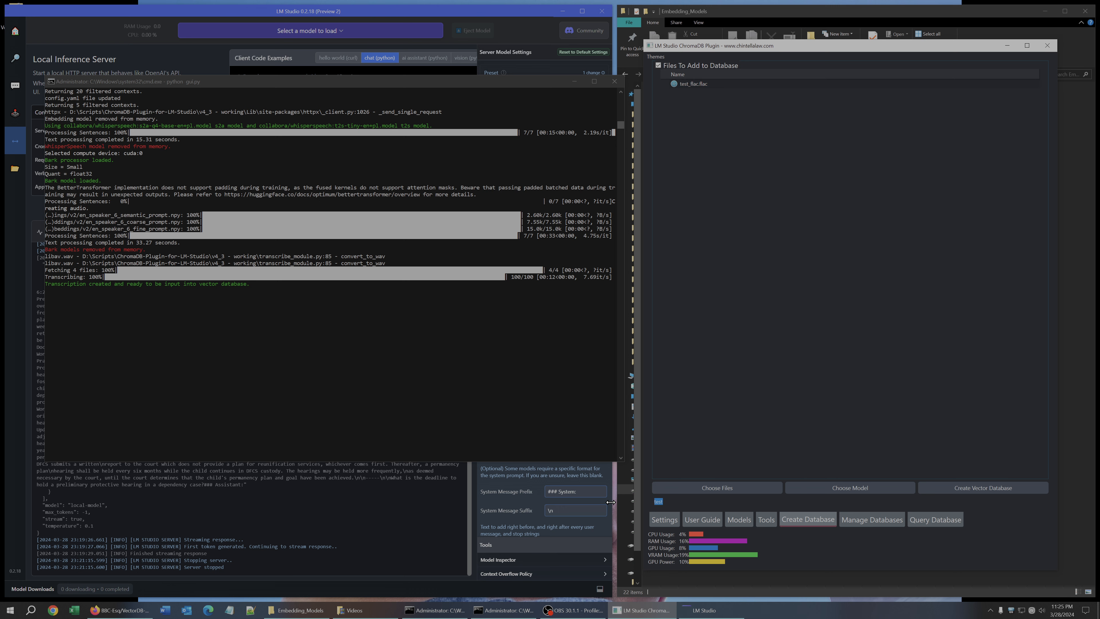
text(audio)
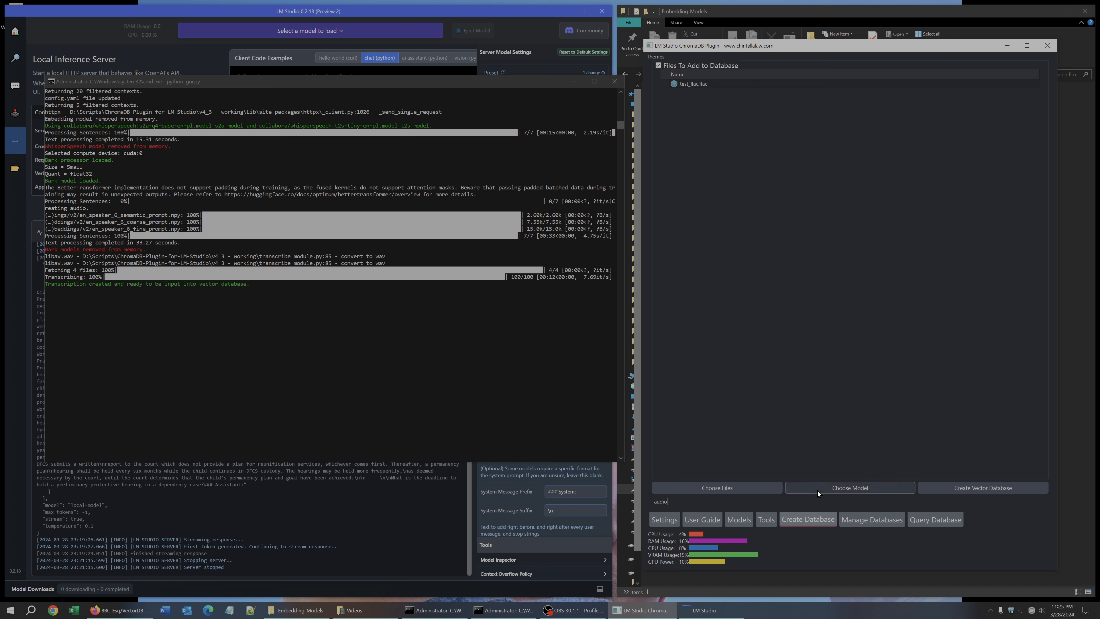
click(959, 487)
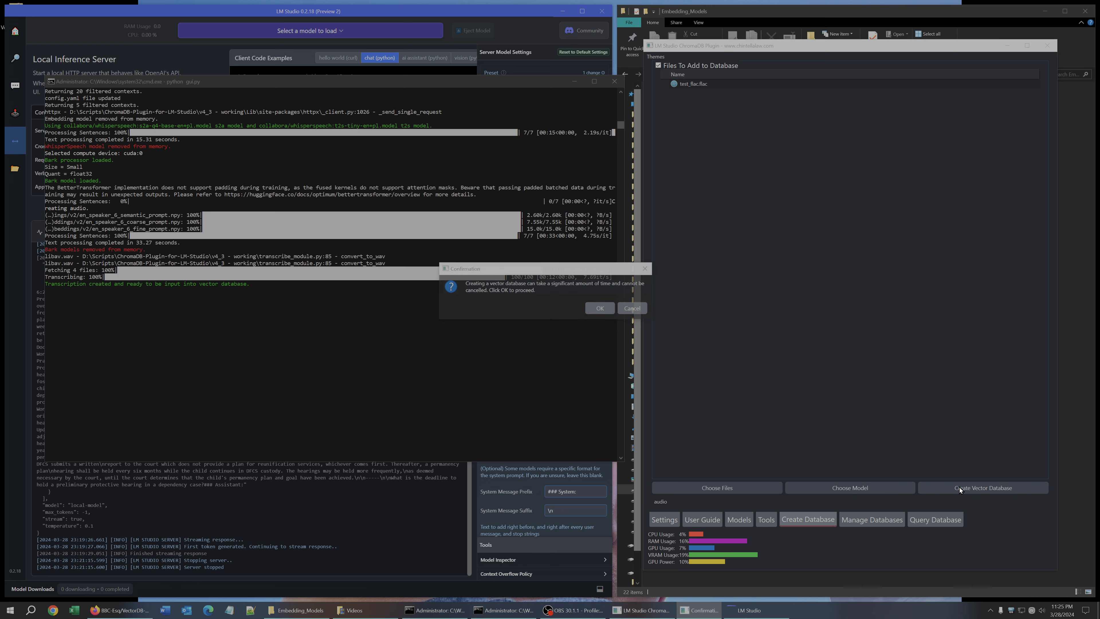
click(599, 312)
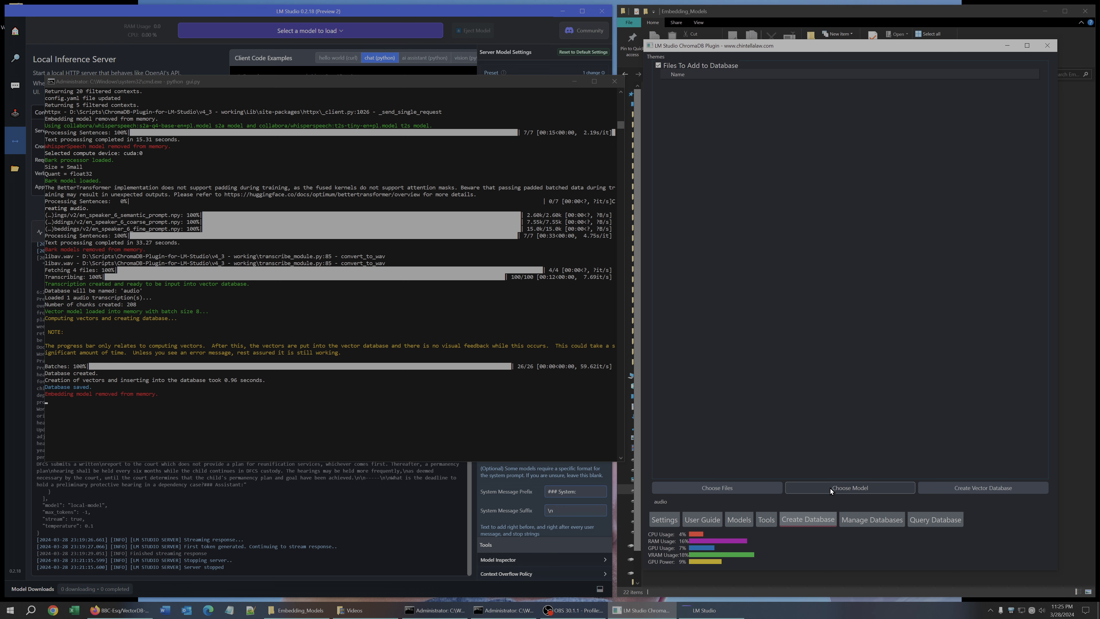
Open the Query Database tab and record the spoken question about the future of artificial intelligence.
click(922, 520)
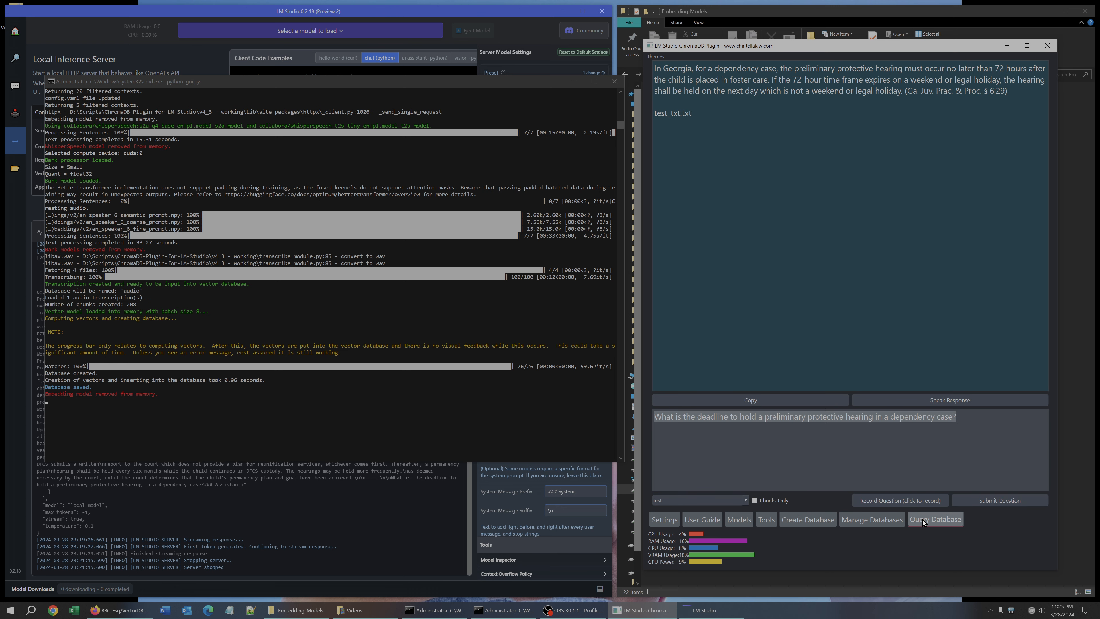
click(895, 500)
click(895, 501)
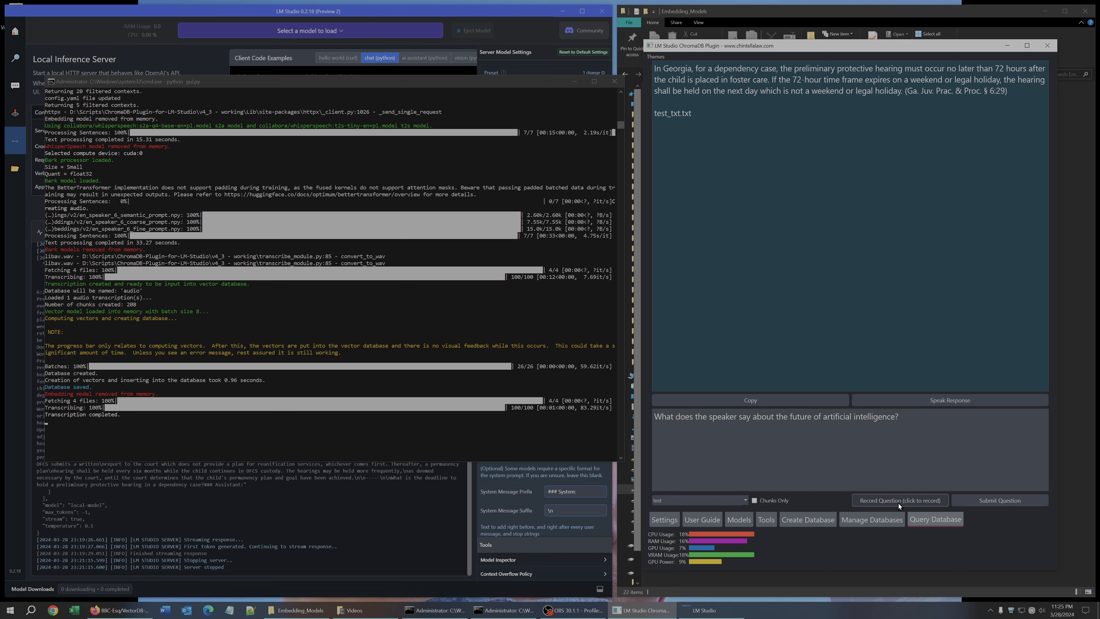
Set the database query contexts to 10 in Settings and update the settings.
click(667, 520)
click(992, 229)
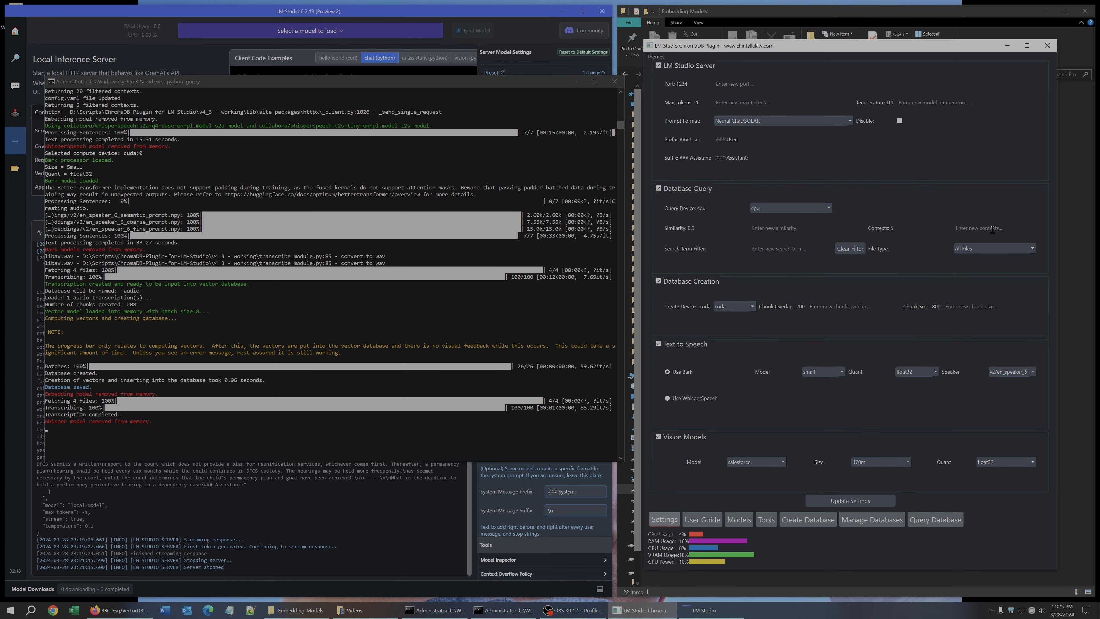
text(10)
click(847, 502)
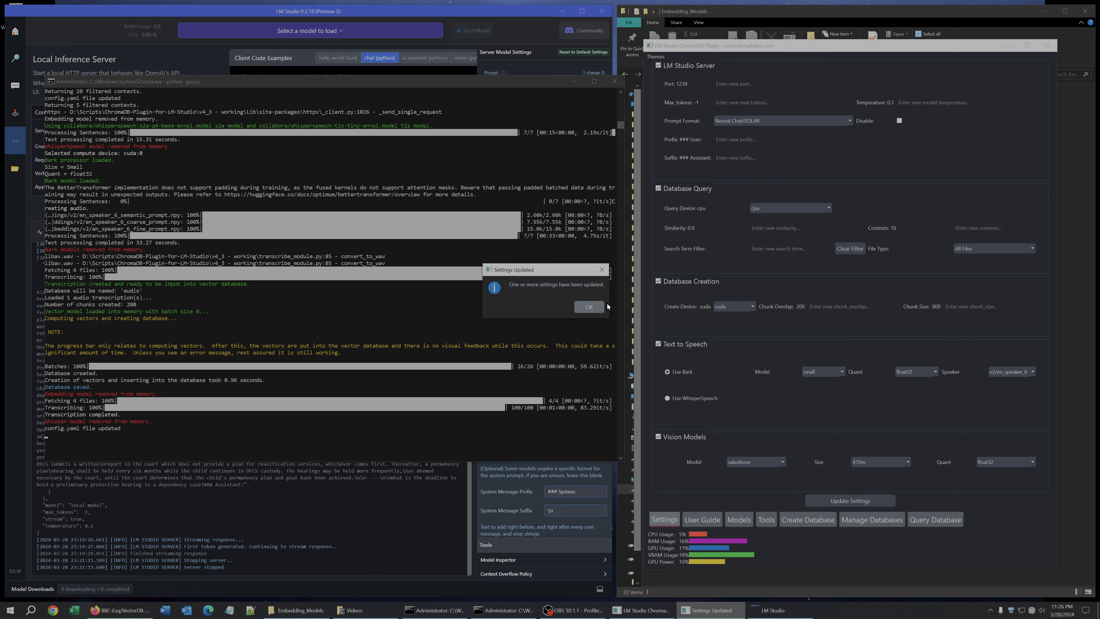
click(590, 307)
Enable Chunks Only on the Query Database tab and submit the question.
click(921, 520)
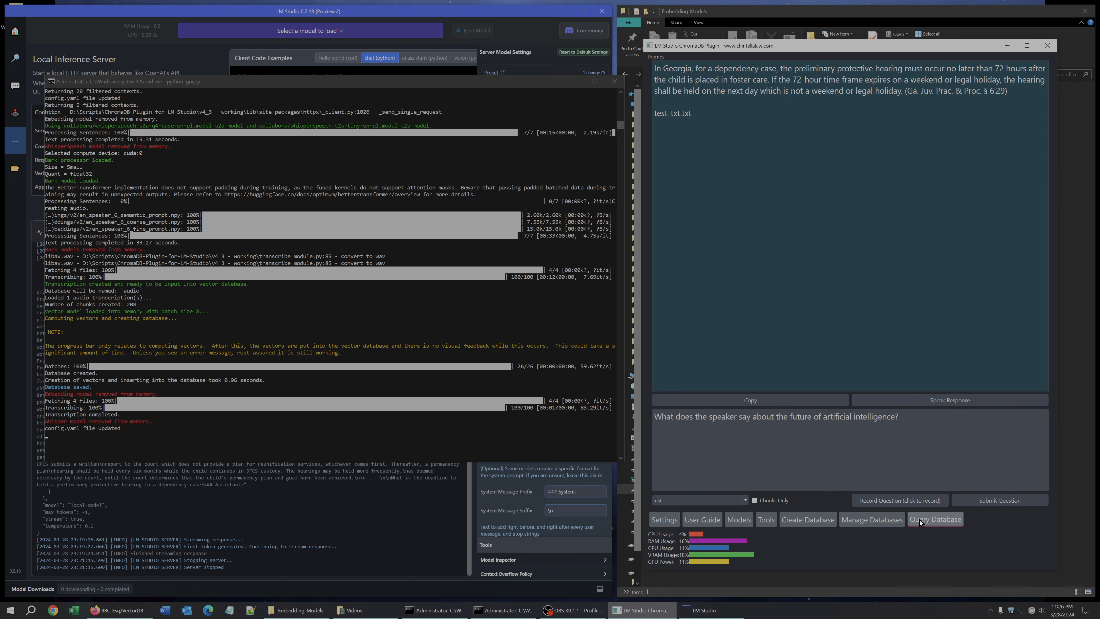
click(754, 502)
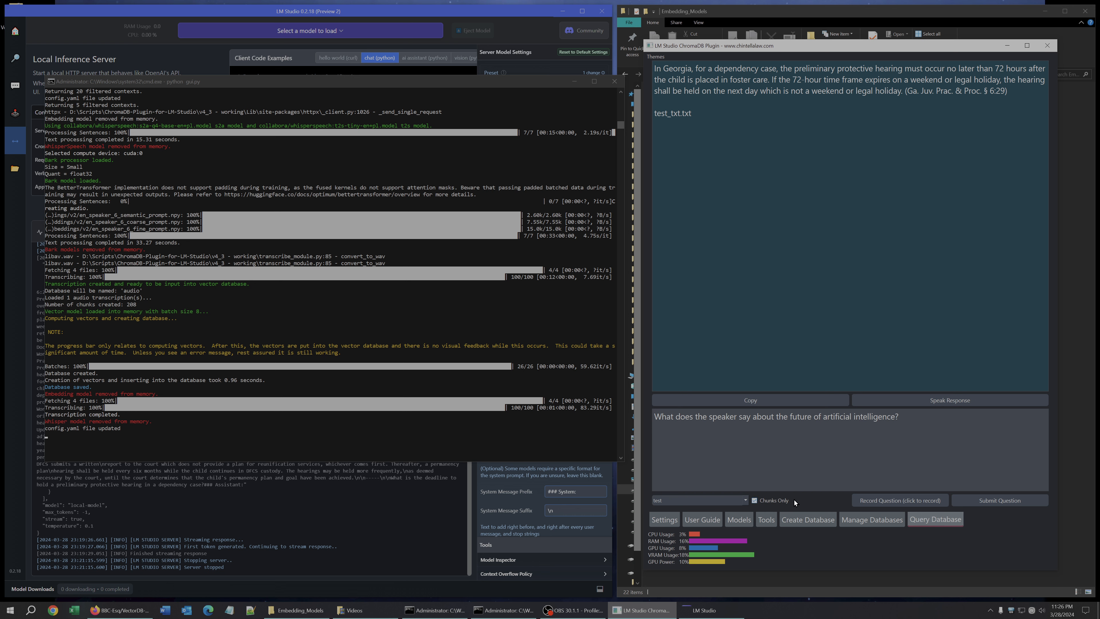
click(978, 502)
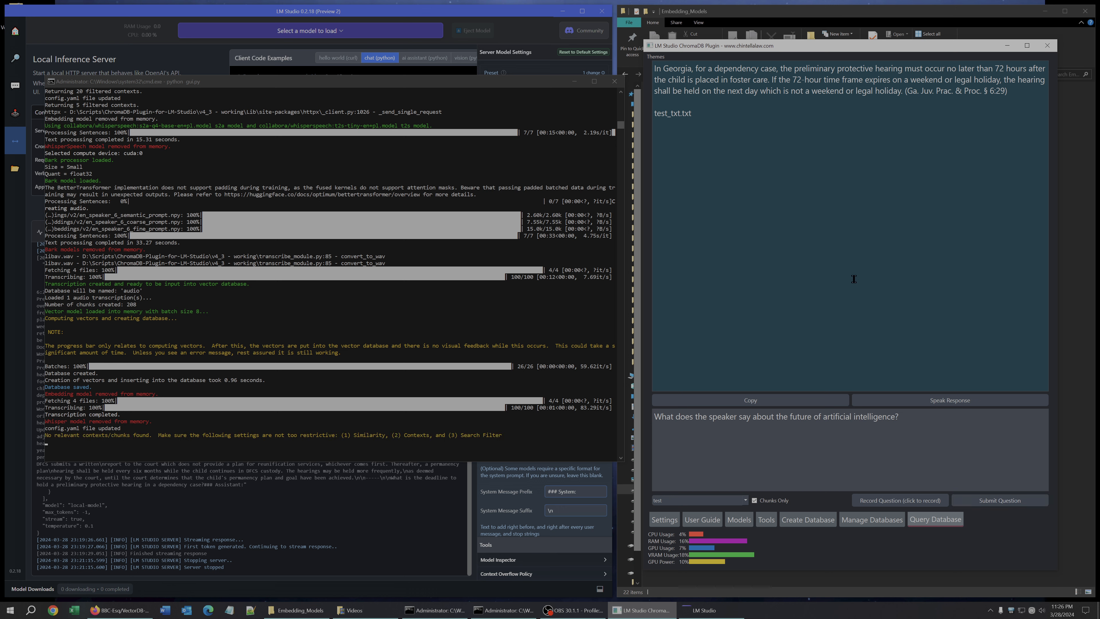
Switch the queried database to audio, submit the question again and scroll through the returned chunks.
click(692, 498)
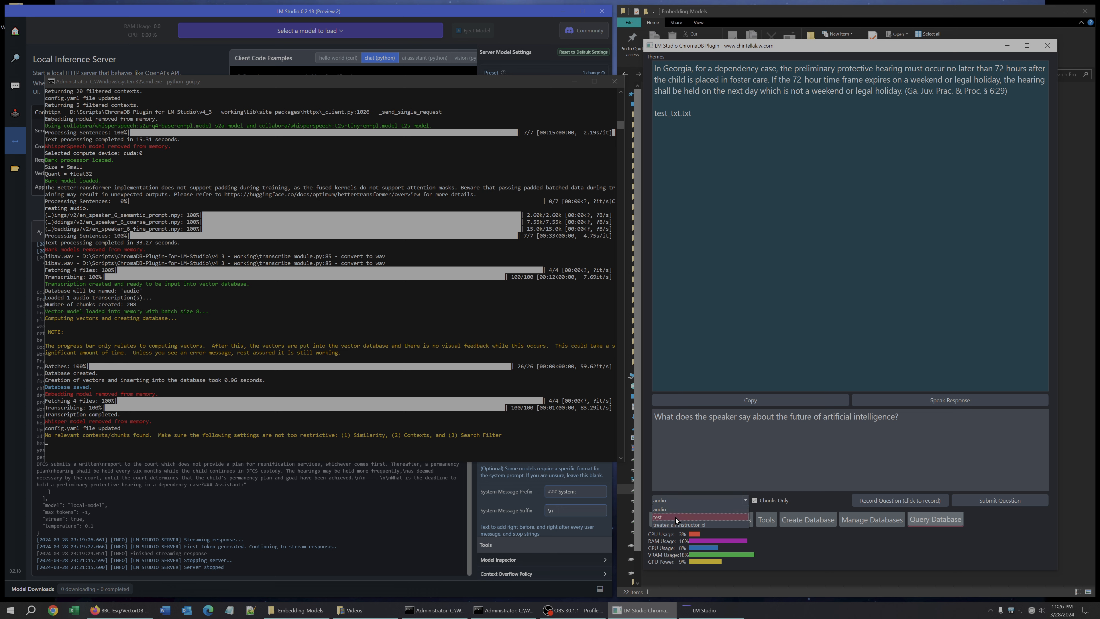
click(793, 444)
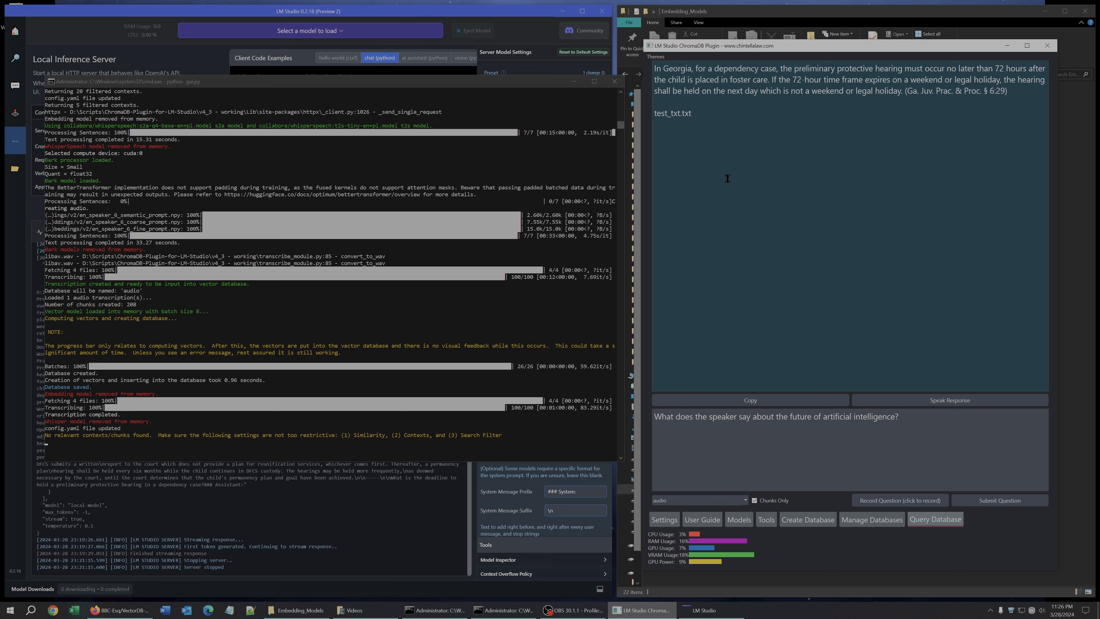
click(679, 500)
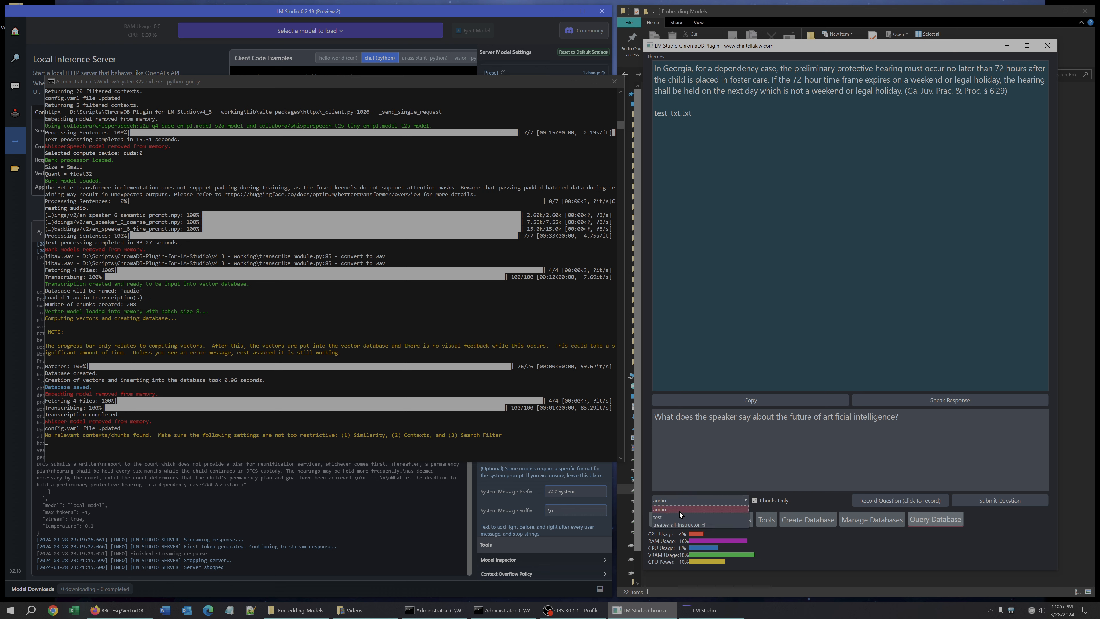
click(677, 511)
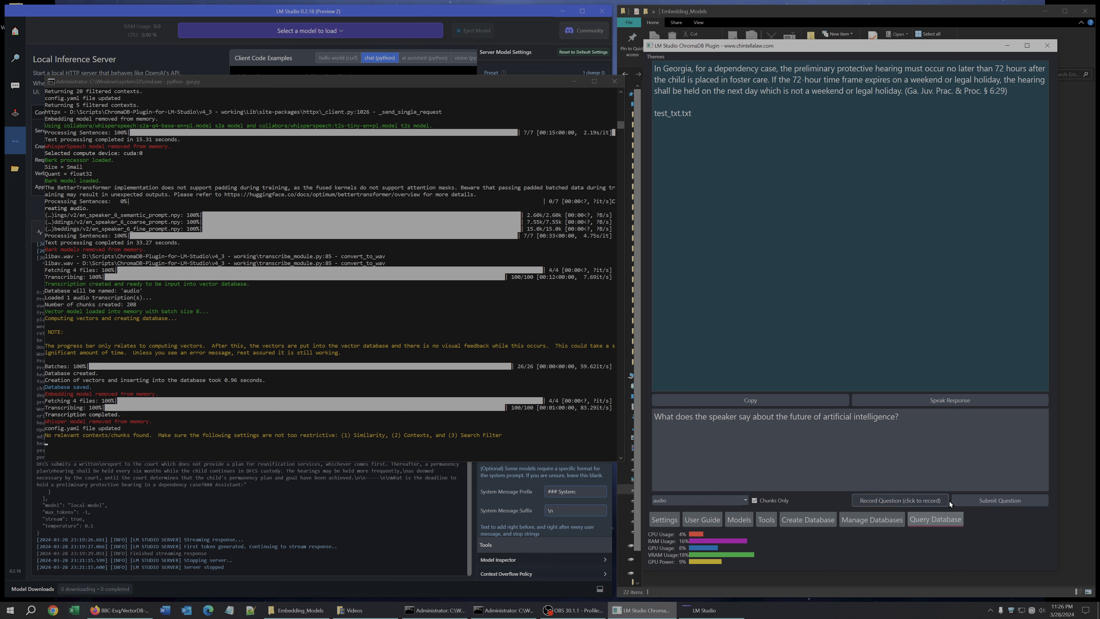
click(987, 501)
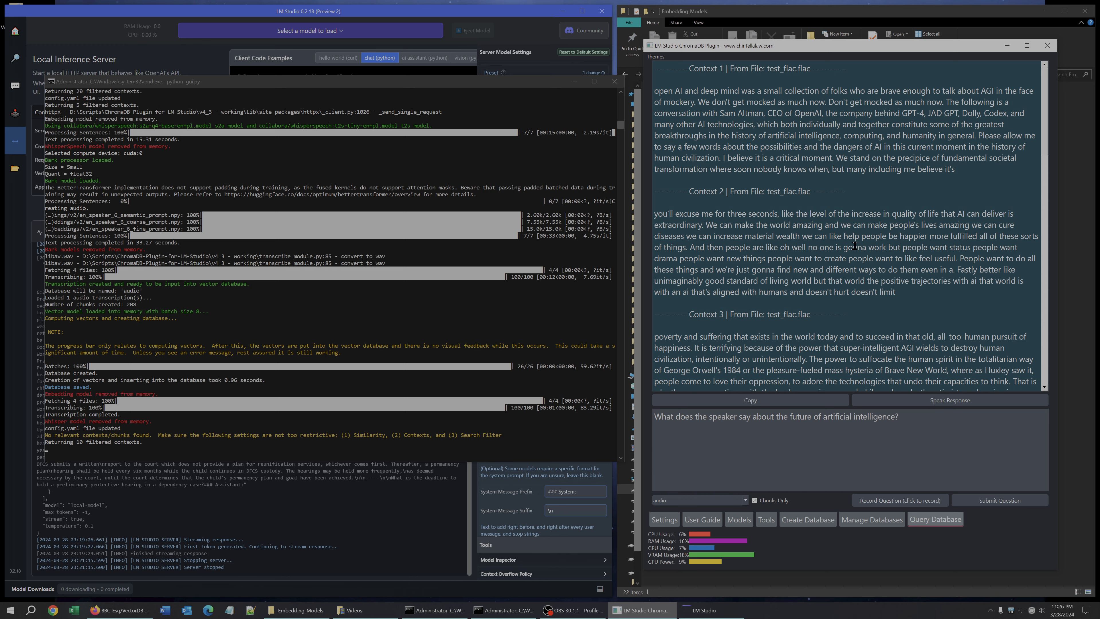
scroll(754, 136, down, 20)
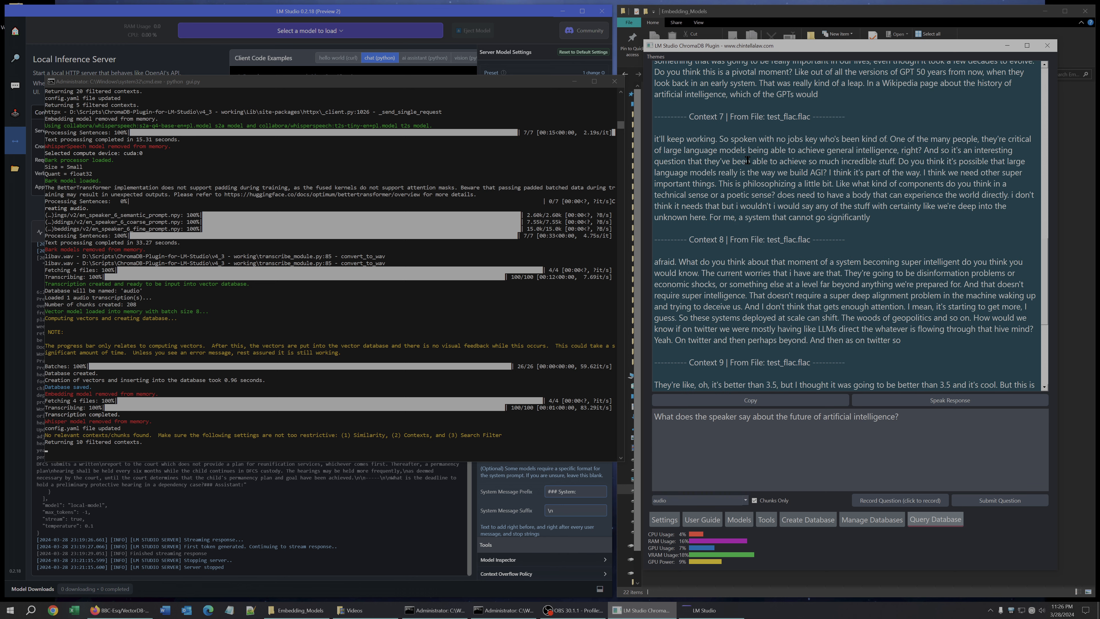
scroll(764, 173, up, 20)
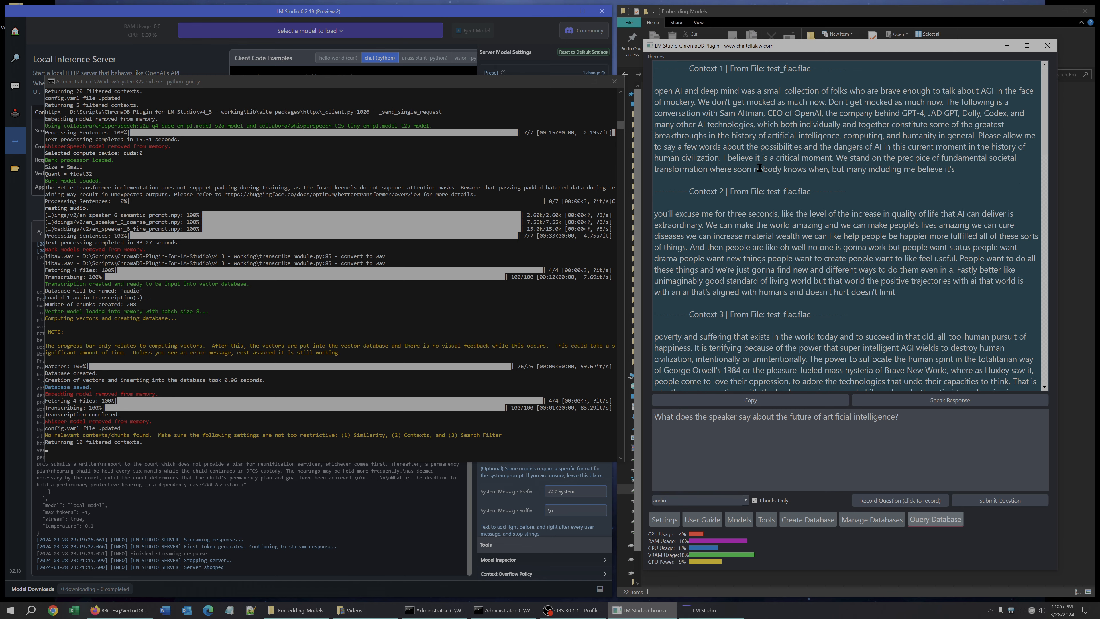
Load the SOLAR 10.7B Instruct v1.0 Q8_0 model in LM Studio's local server.
click(712, 615)
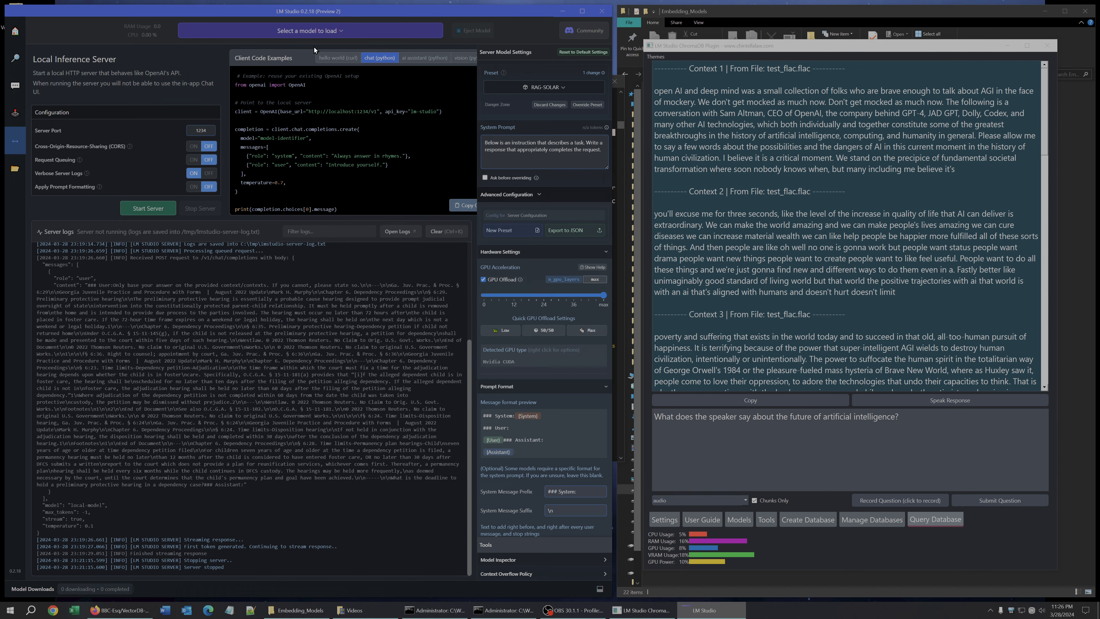
click(314, 32)
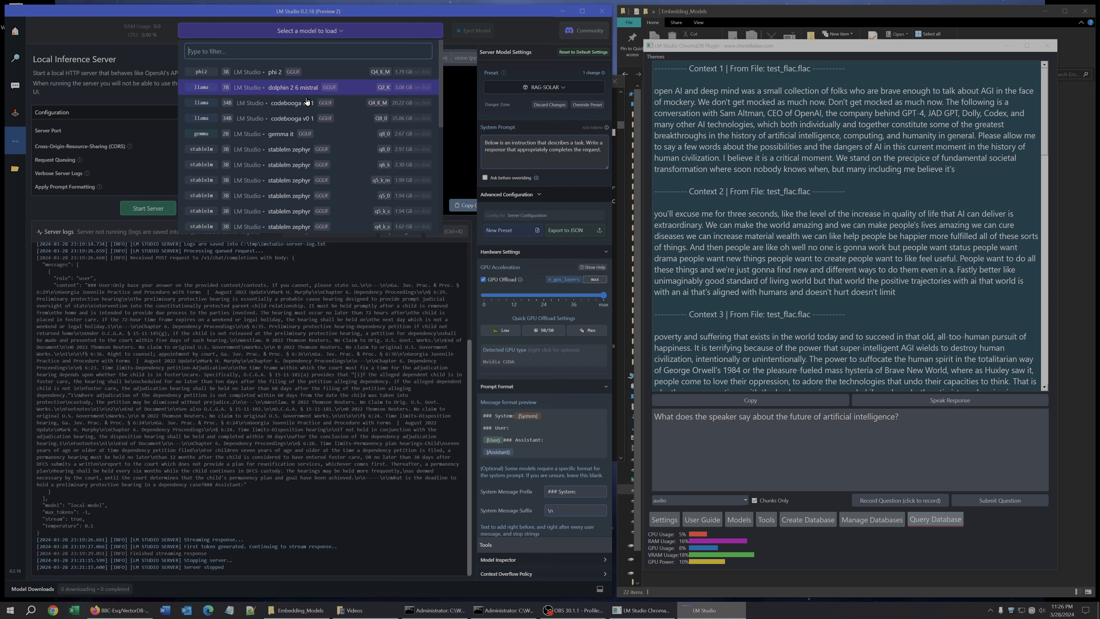
scroll(319, 105, down, 5)
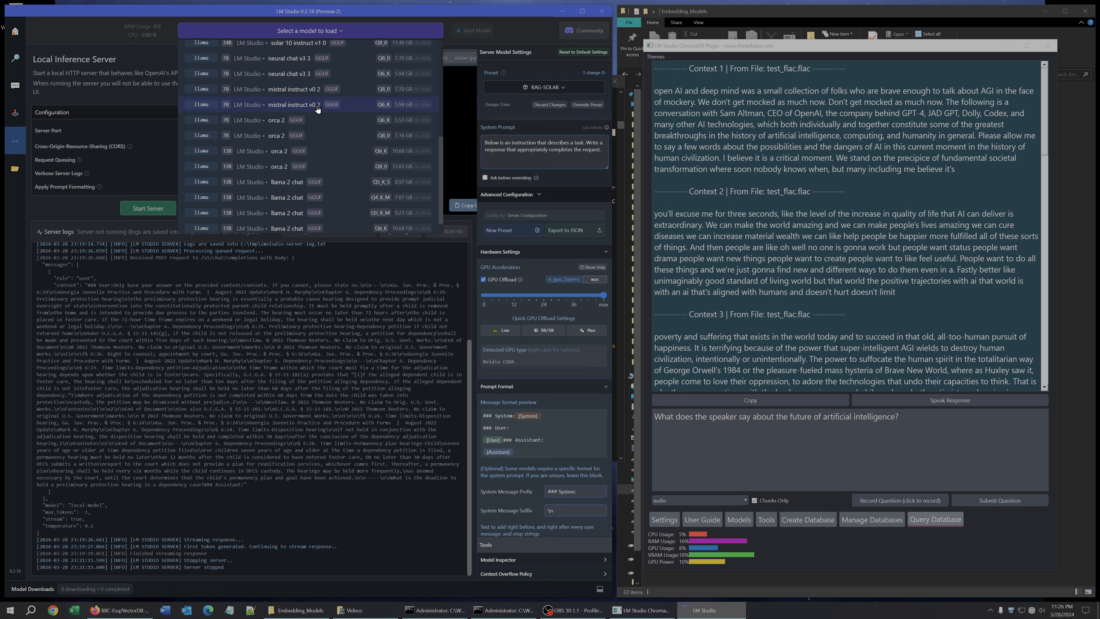
click(302, 46)
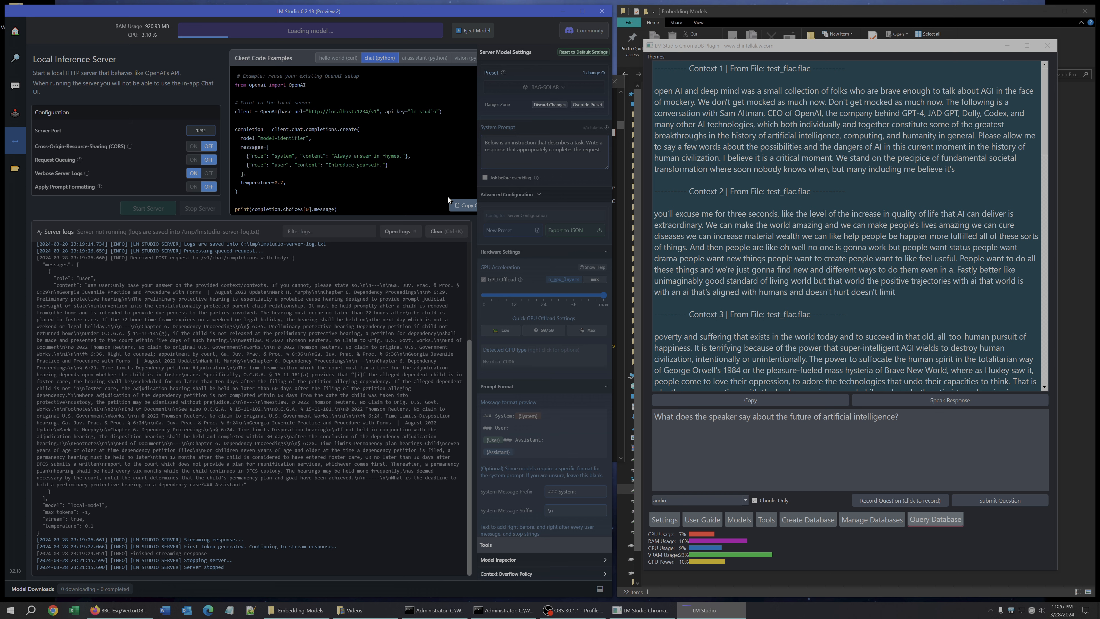
Set the plugin's prompt format to Neural Chat/SOLAR, update the settings, and restart the local server.
click(668, 524)
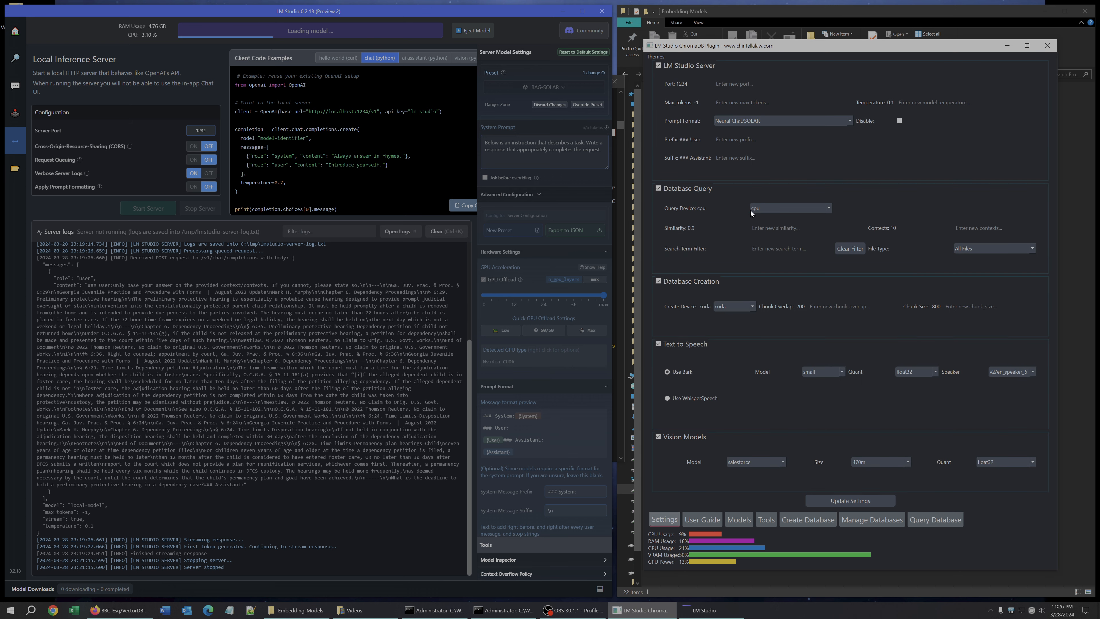
click(760, 123)
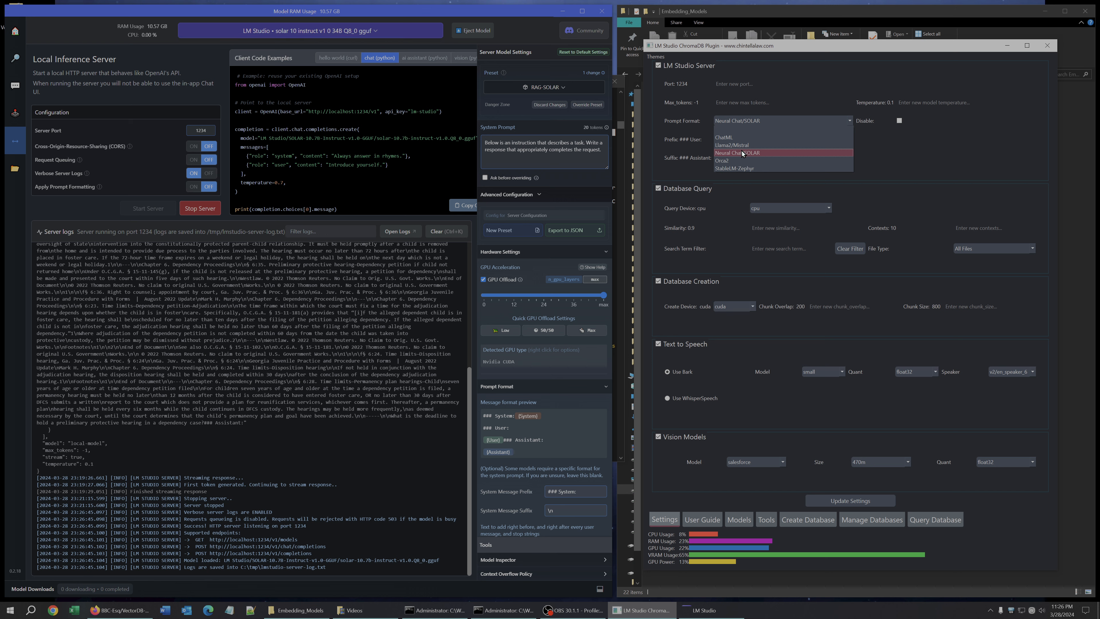
click(741, 153)
click(841, 501)
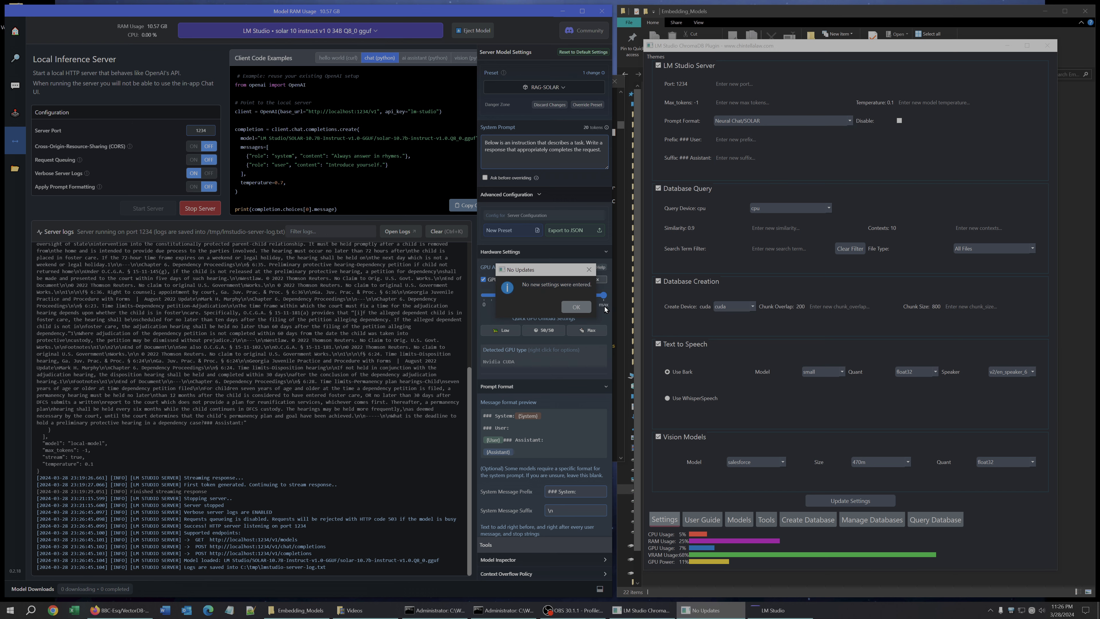
click(575, 306)
click(199, 209)
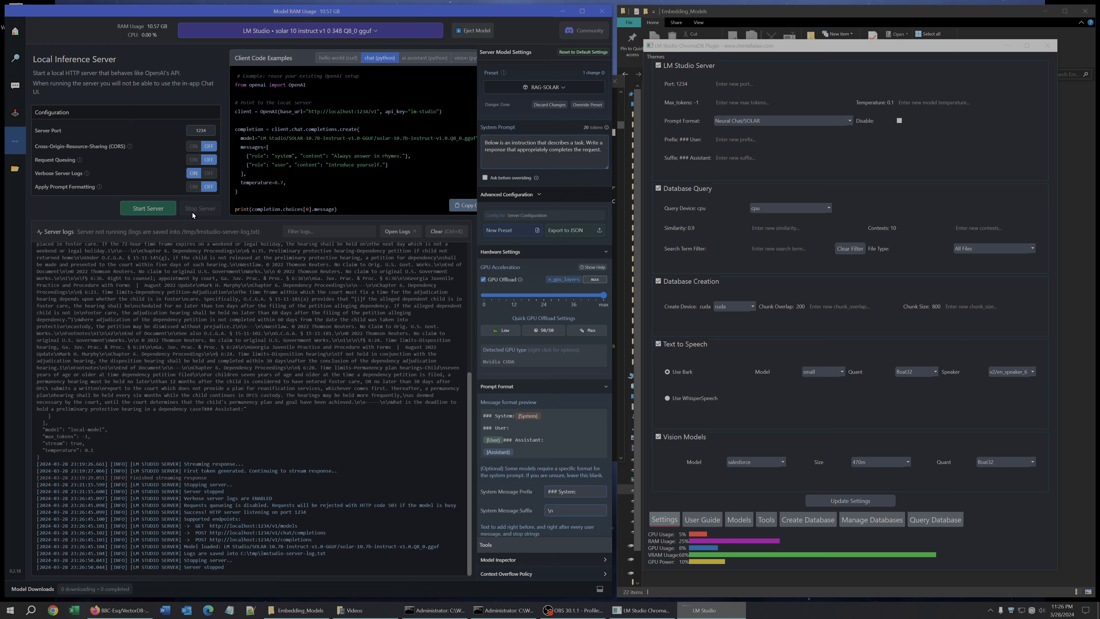
click(150, 209)
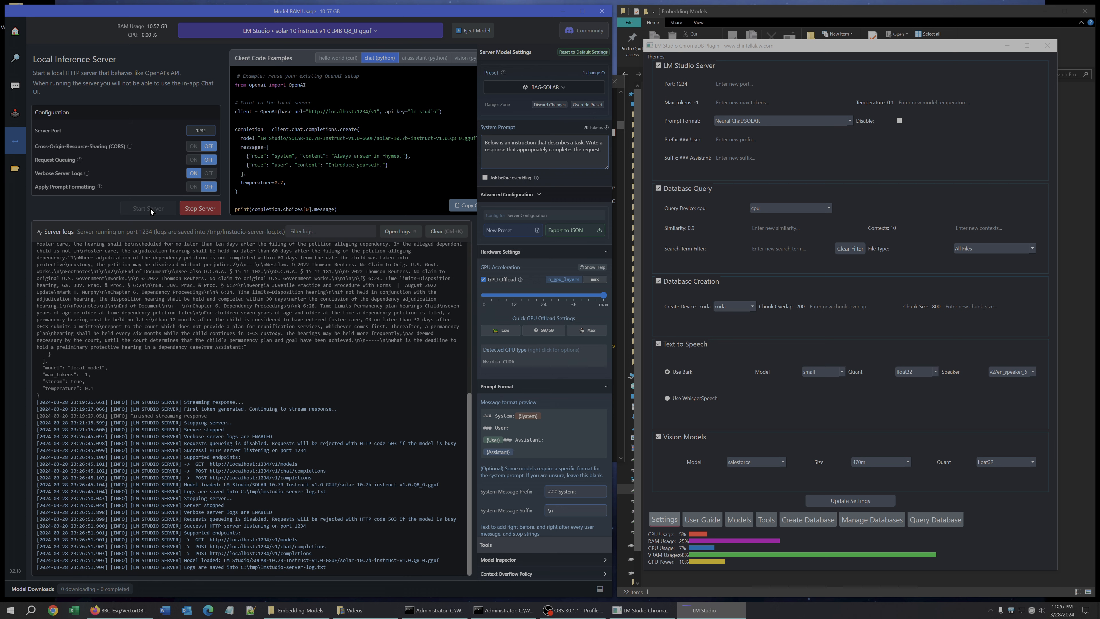
Turn off Chunks Only on the Query Database tab and submit the question about artificial intelligence.
click(935, 519)
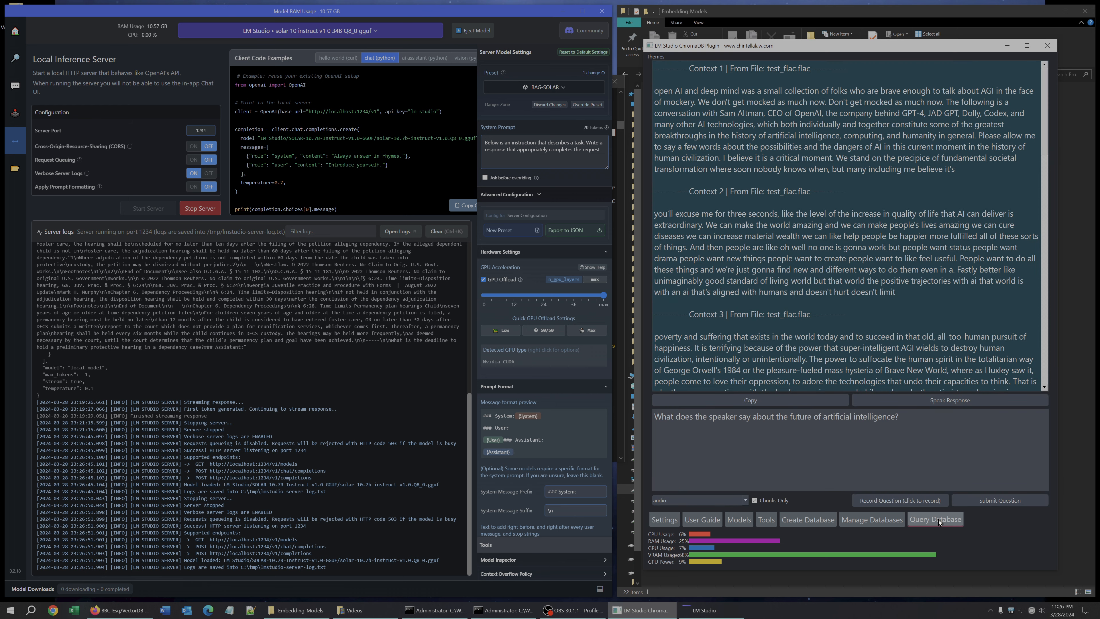
click(981, 501)
click(987, 500)
click(755, 503)
click(981, 501)
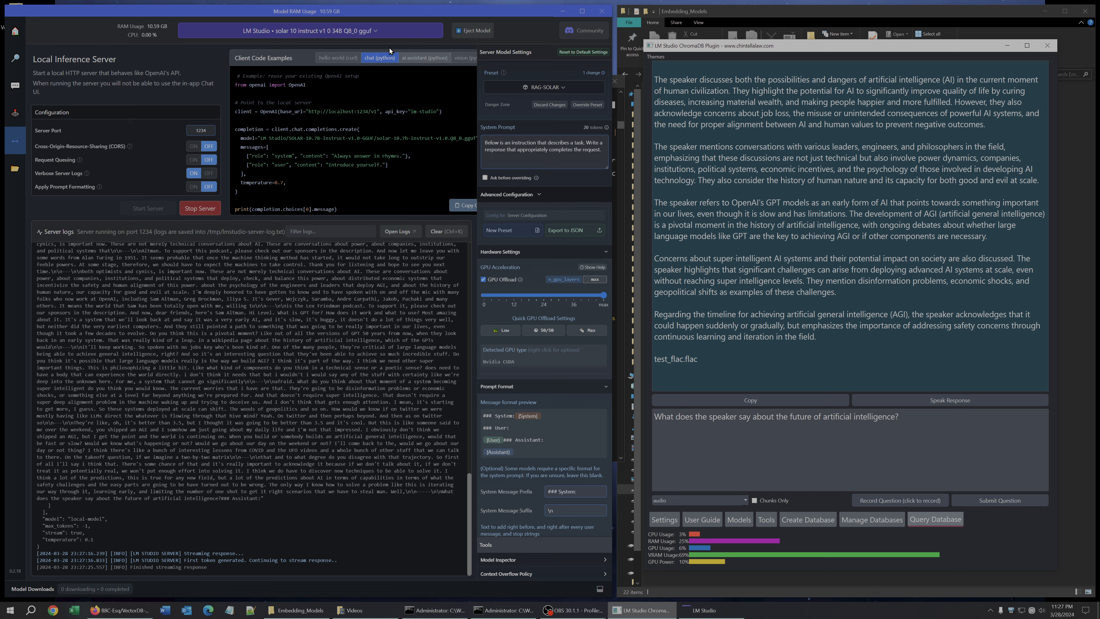
Switch the loaded LM Studio model to StableLM Zephyr 3B Q8_0.
click(358, 34)
click(358, 34)
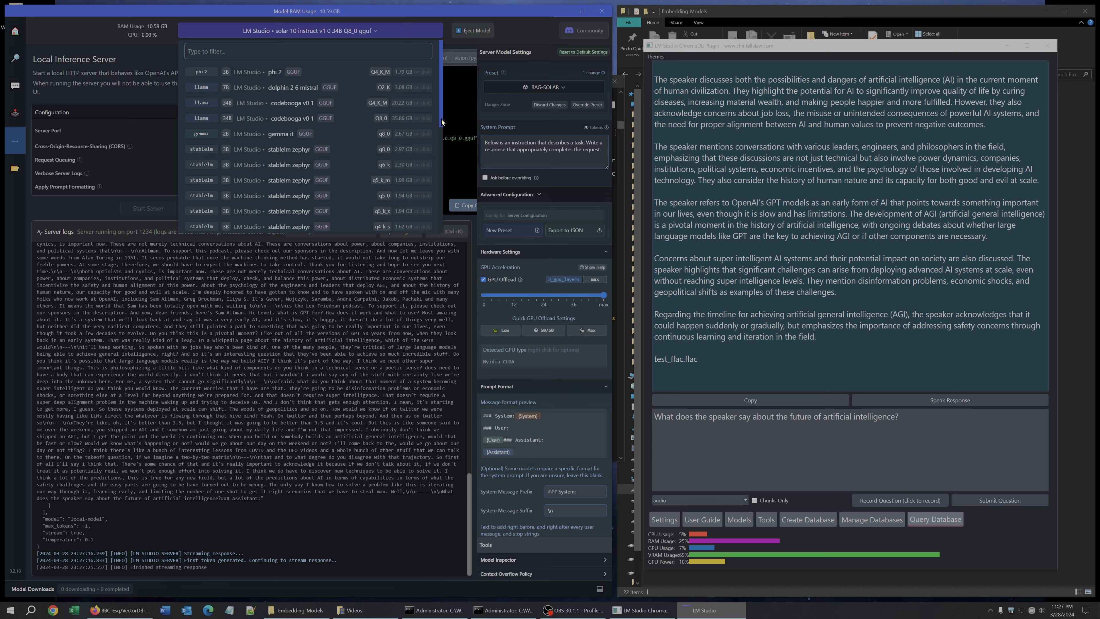
drag(441, 123, 350, 132)
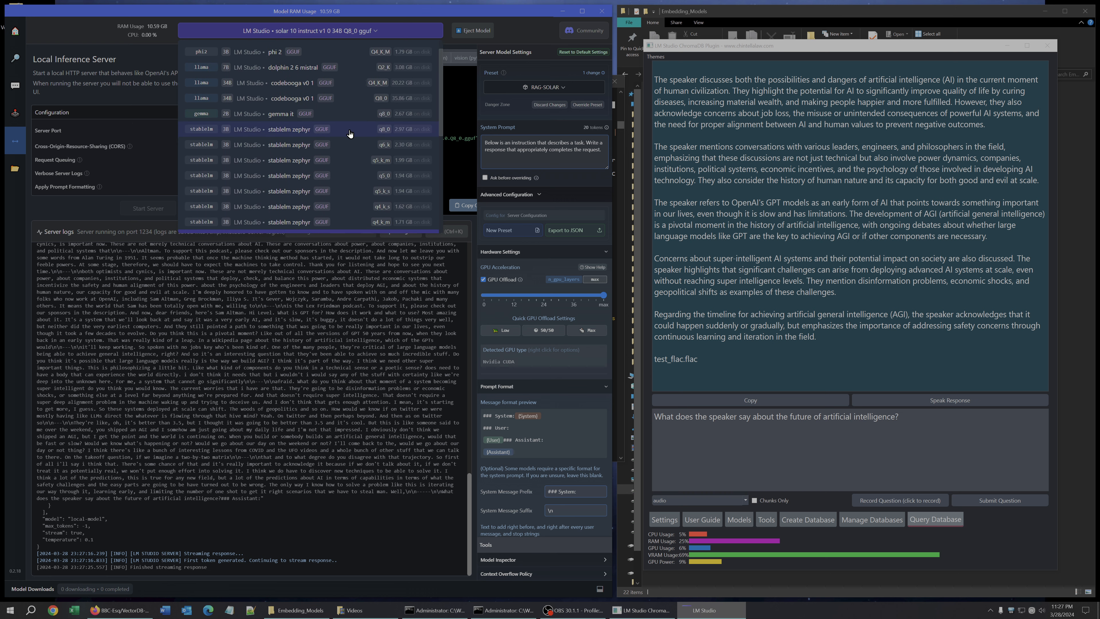
click(290, 133)
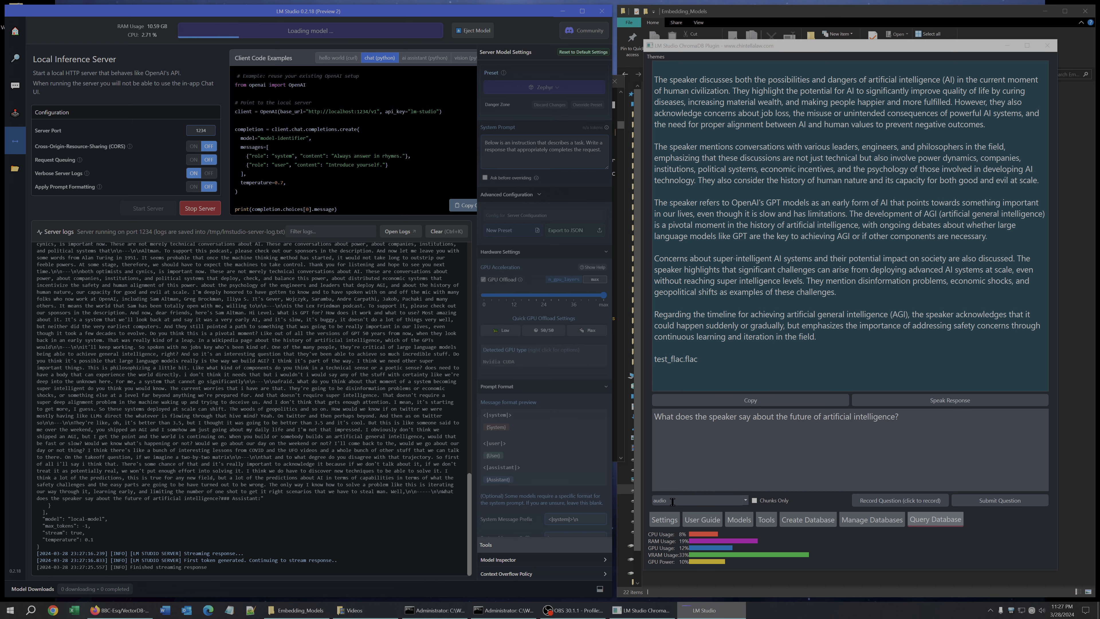
Set the plugin's prompt format to StableLM-Zephyr and update the settings.
click(666, 521)
click(759, 120)
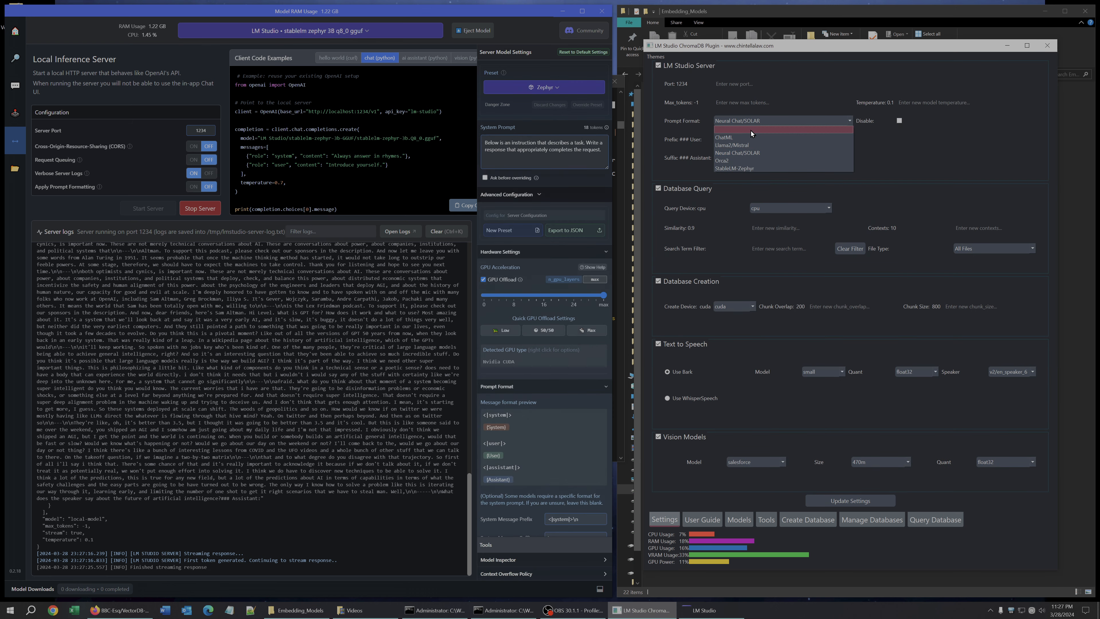
click(738, 167)
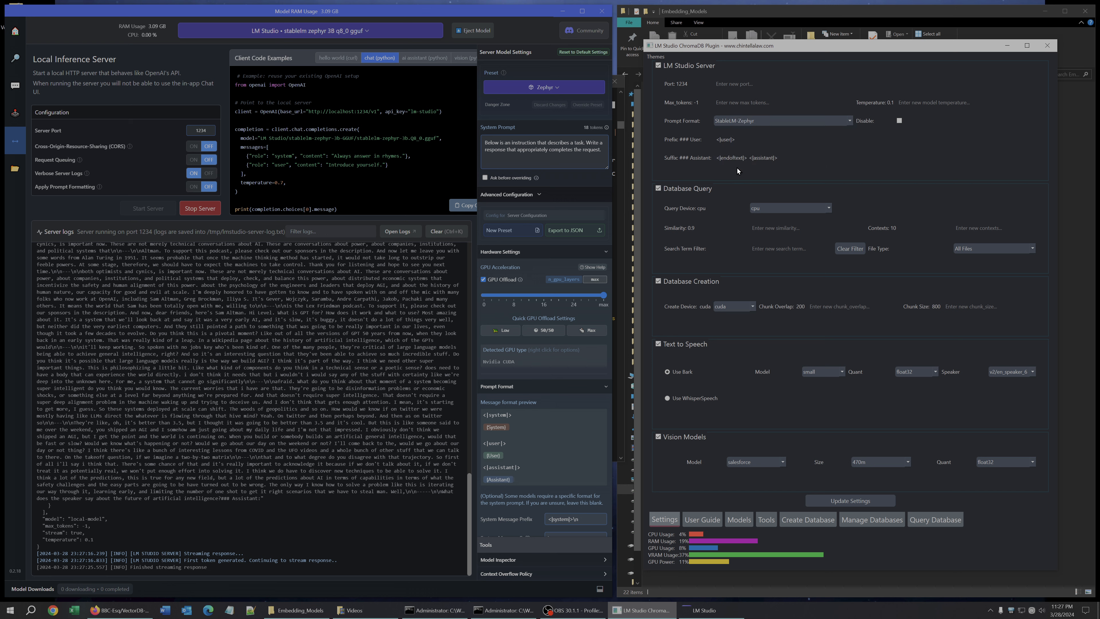
click(854, 502)
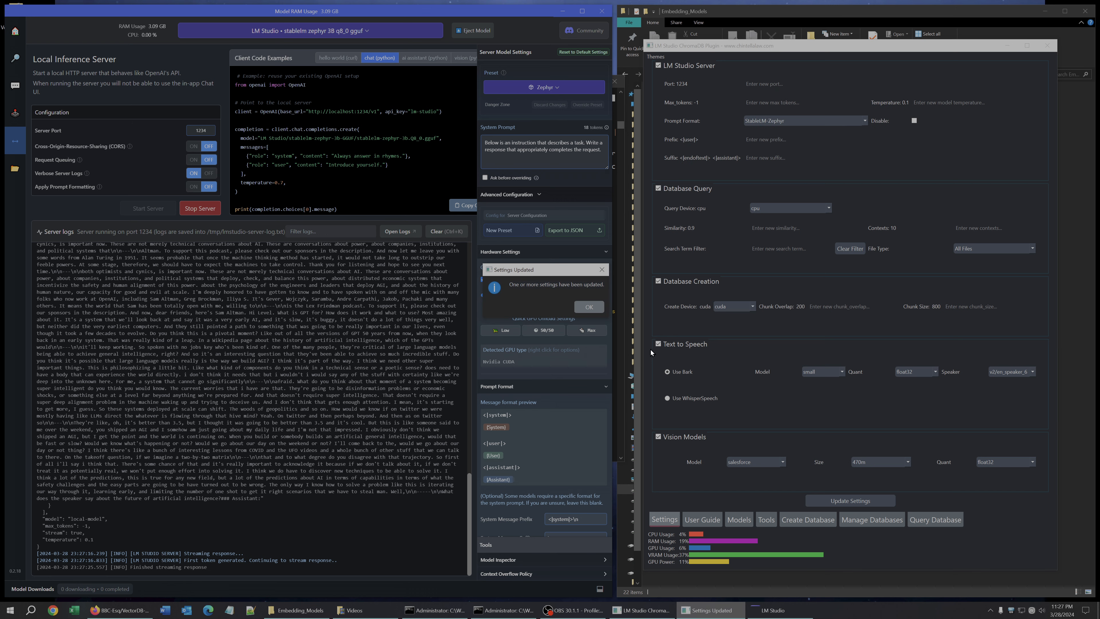
click(588, 308)
Submit the question about artificial intelligence again on the Query Database tab, keeping the audio database selected.
click(933, 519)
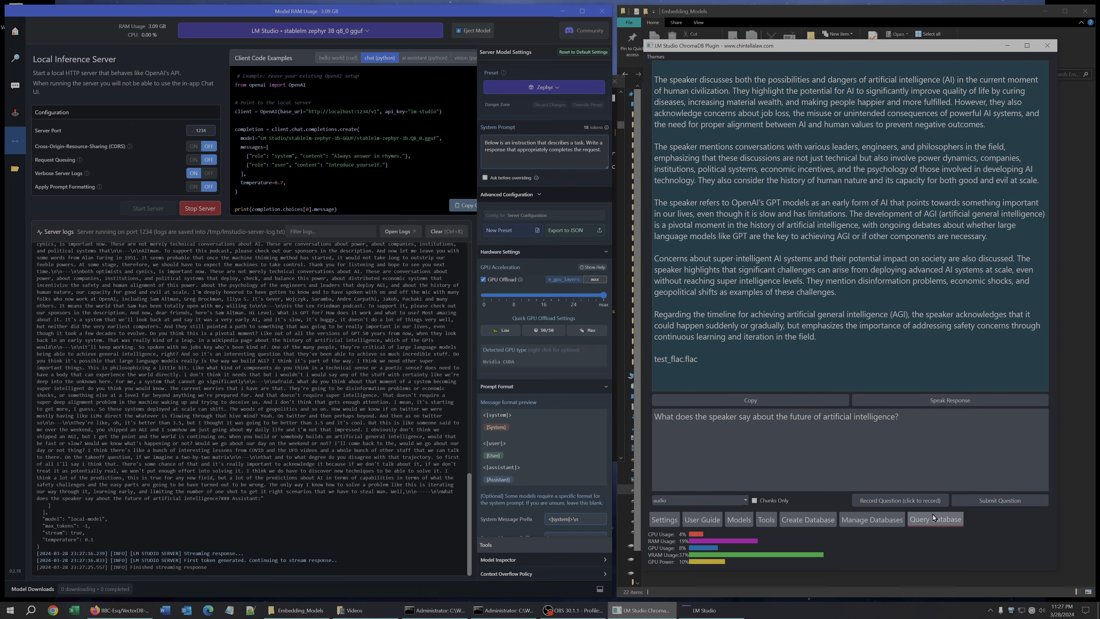
click(972, 499)
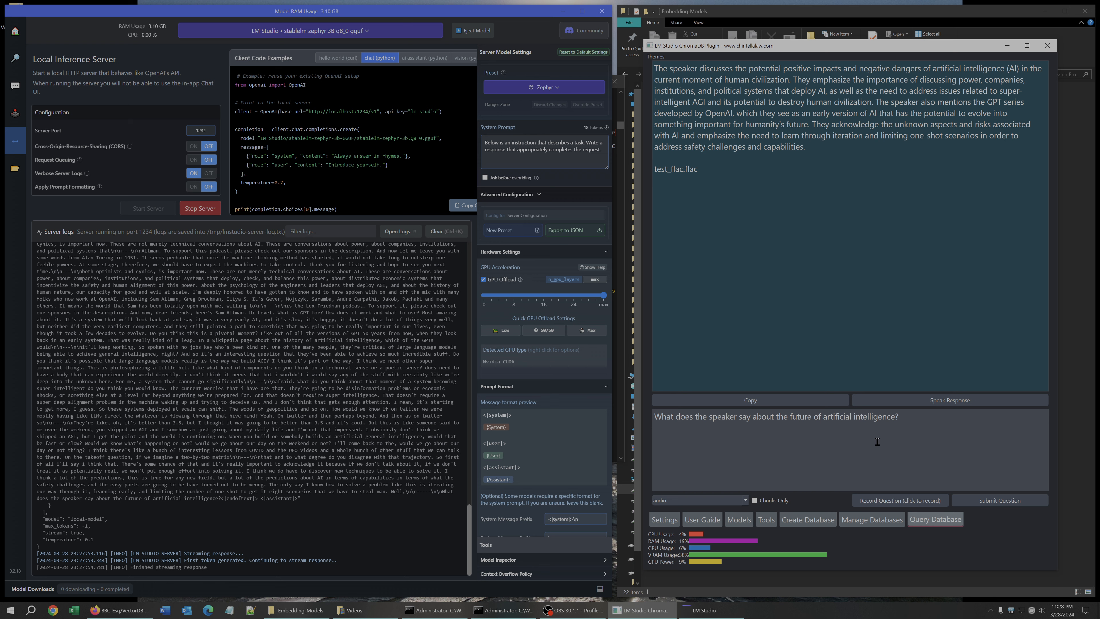
click(702, 498)
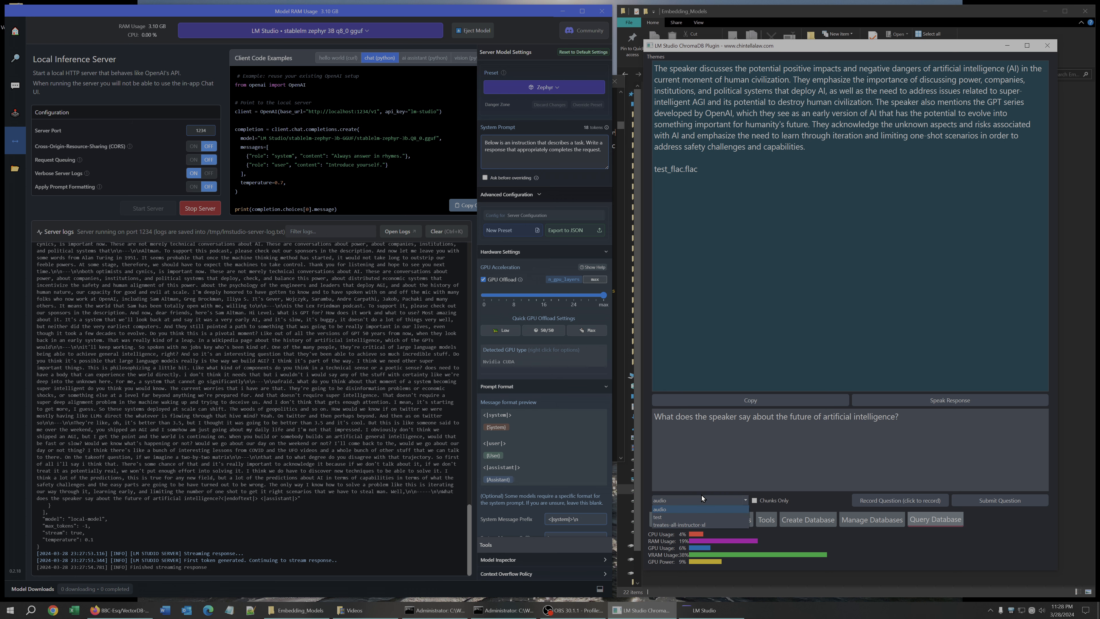
click(702, 480)
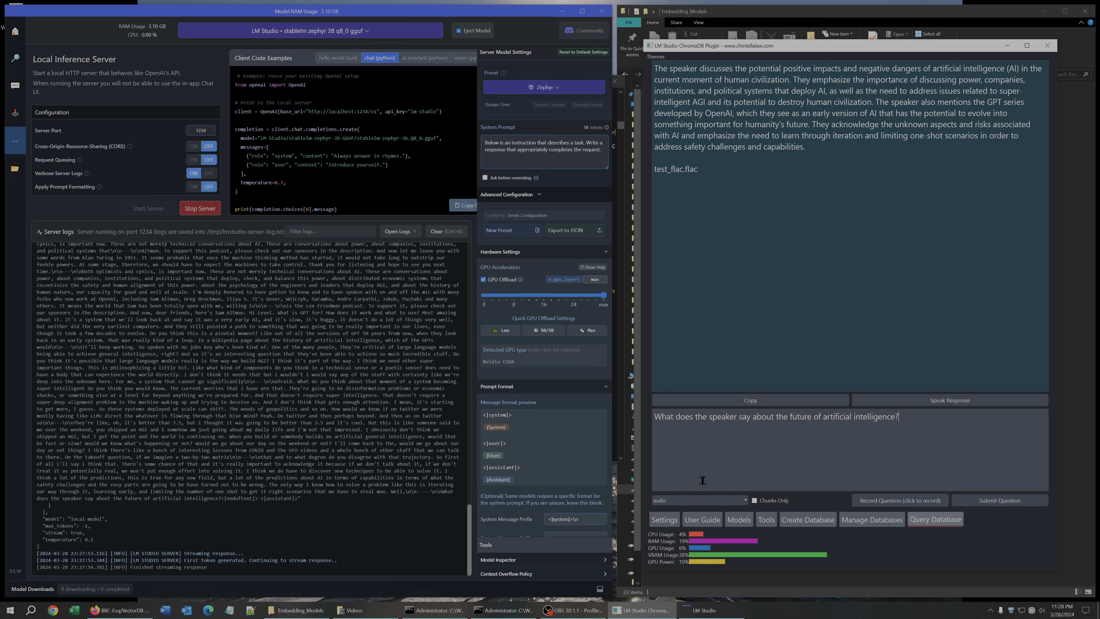
Stop the LM Studio local server and eject the loaded model.
click(662, 520)
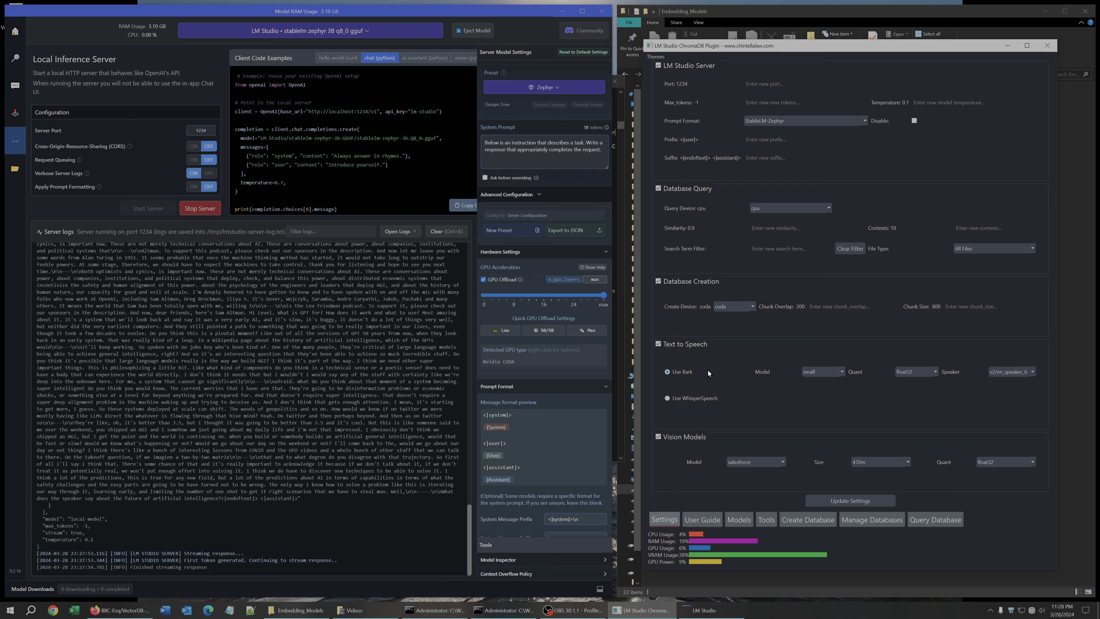
click(200, 208)
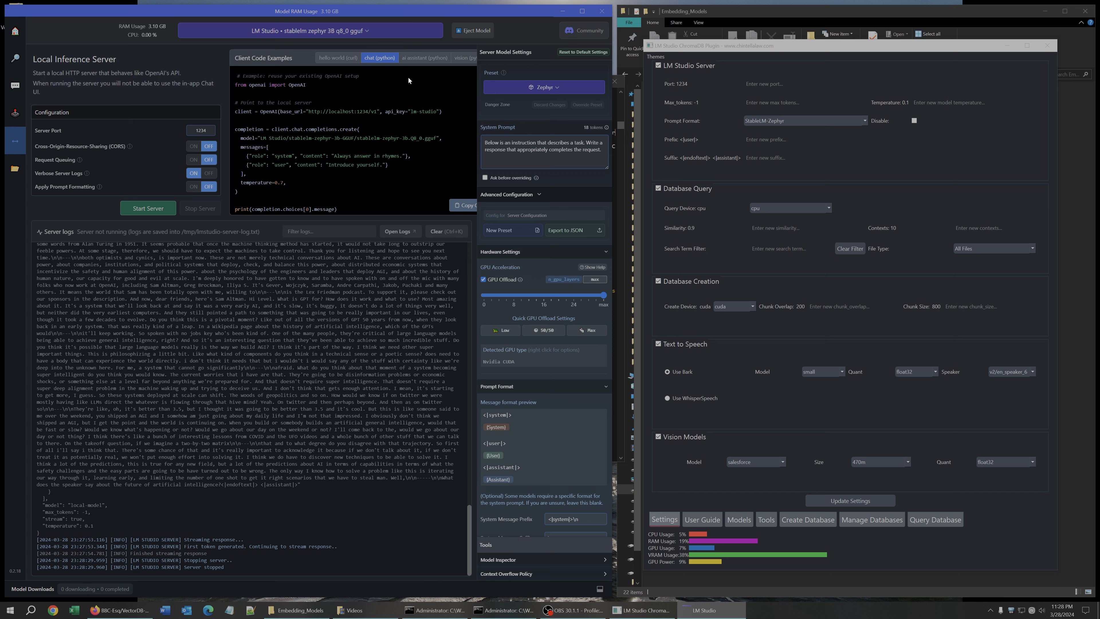
click(467, 30)
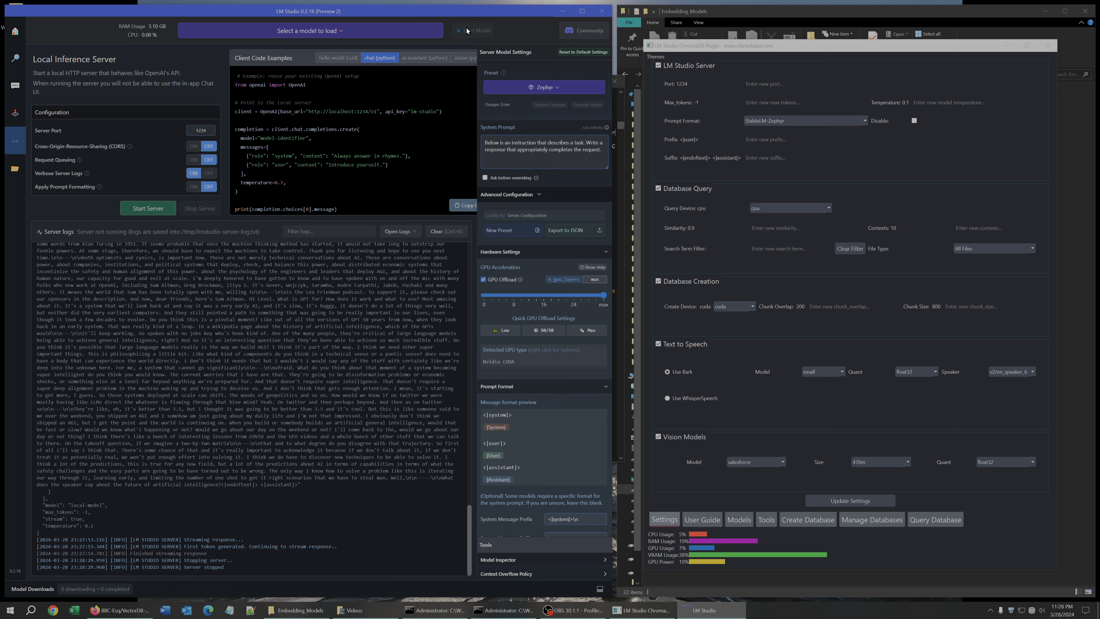
Return to the Query Database tab and select the question text.
click(867, 291)
click(702, 520)
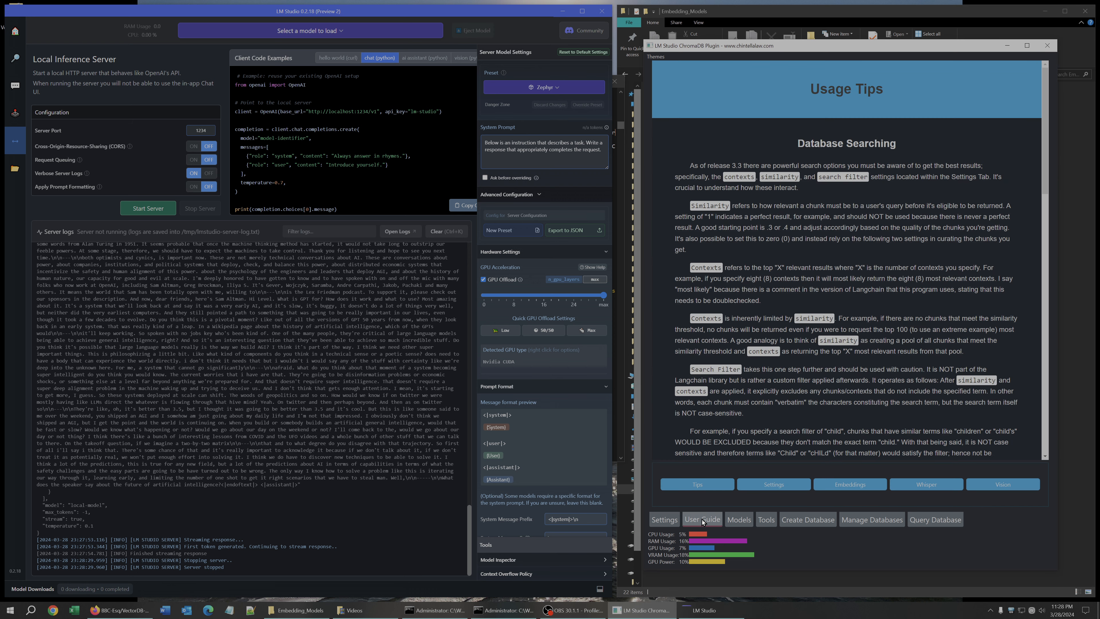
click(936, 520)
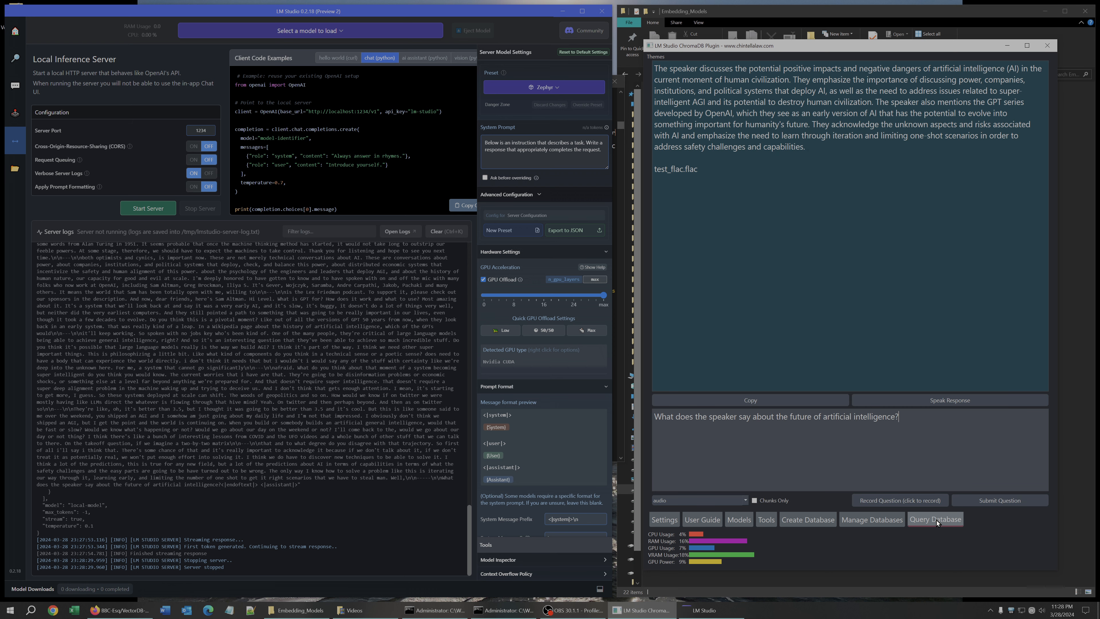
drag(916, 433, 588, 394)
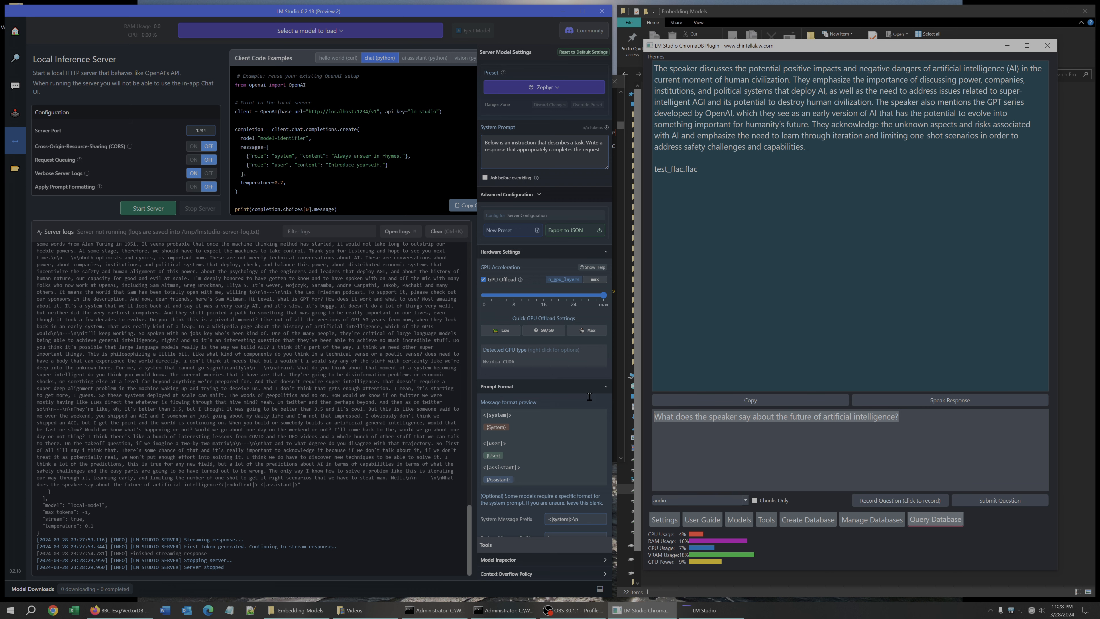